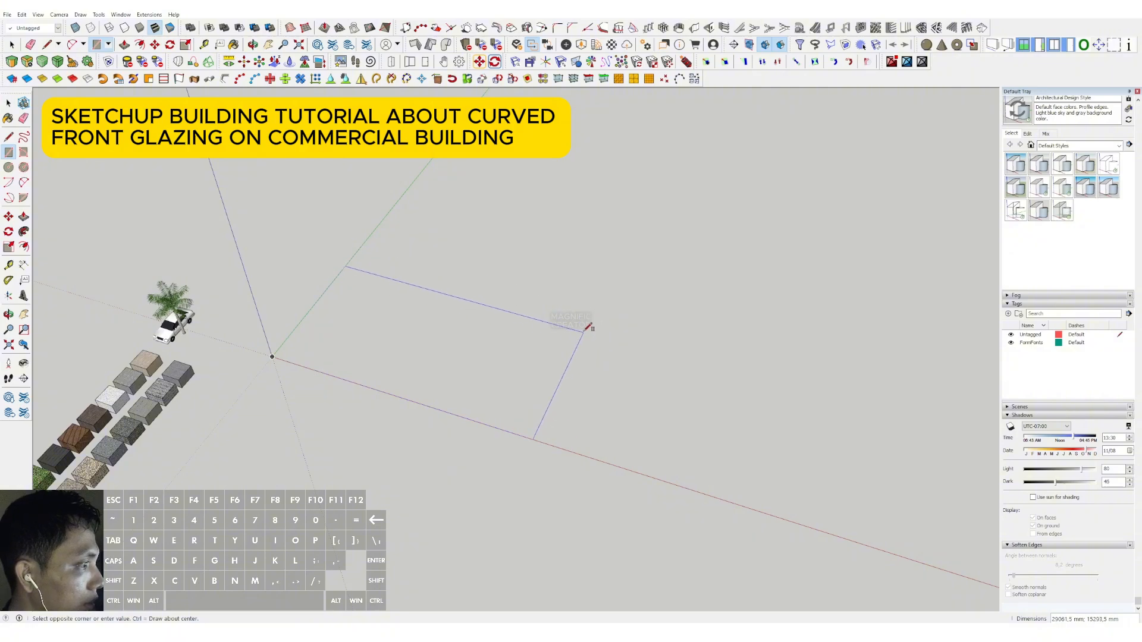
# - Draw the rectangular building footprint from the origin, plus a smaller rectangle about 7345 by 2705 mm in its corner at the origin
pyautogui.click(542, 316)
pyautogui.moveTo(538, 318); pyautogui.dragTo(508, 362, button='middle')
pyautogui.press('r')
pyautogui.click(362, 450)
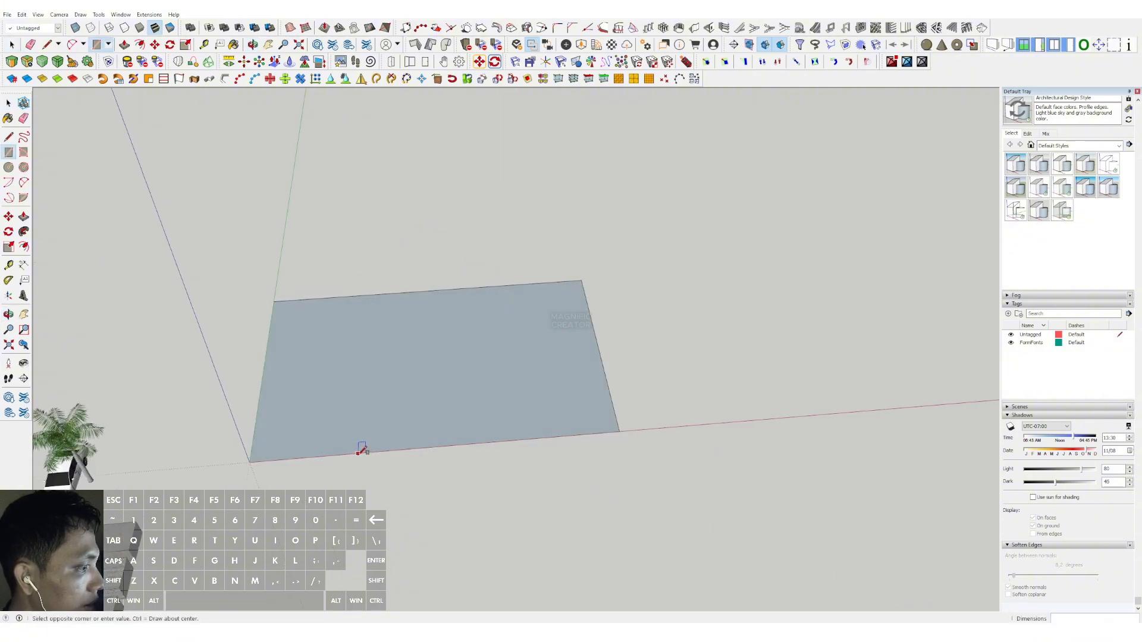
pyautogui.scroll(2, 262, 431)
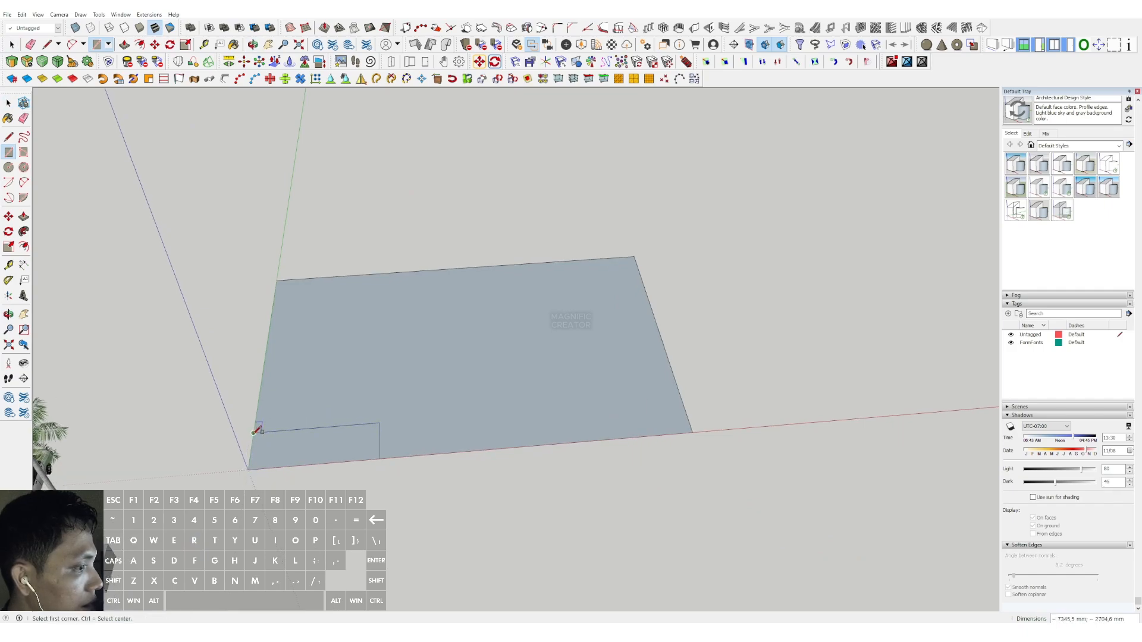
pyautogui.scroll(3, 262, 434)
# - Erase the outer edges of the small corner rectangle to leave a notch in the footprint
pyautogui.press('e')
pyautogui.click(256, 468)
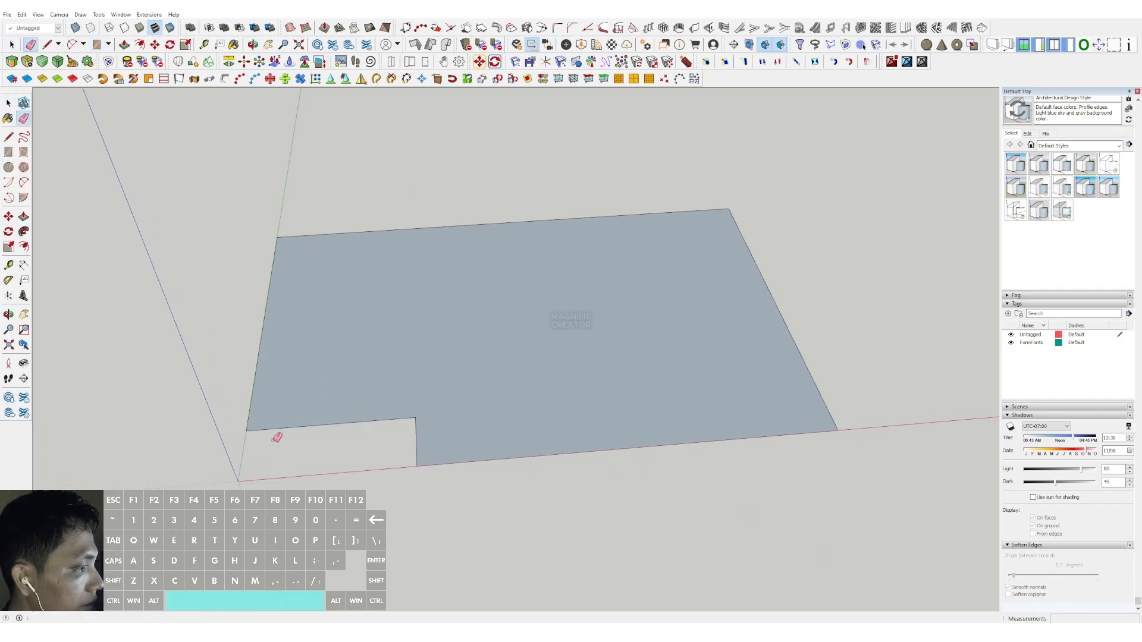
pyautogui.scroll(-2, 383, 396)
pyautogui.moveTo(449, 401); pyautogui.dragTo(320, 370, button='middle')
pyautogui.press('space')
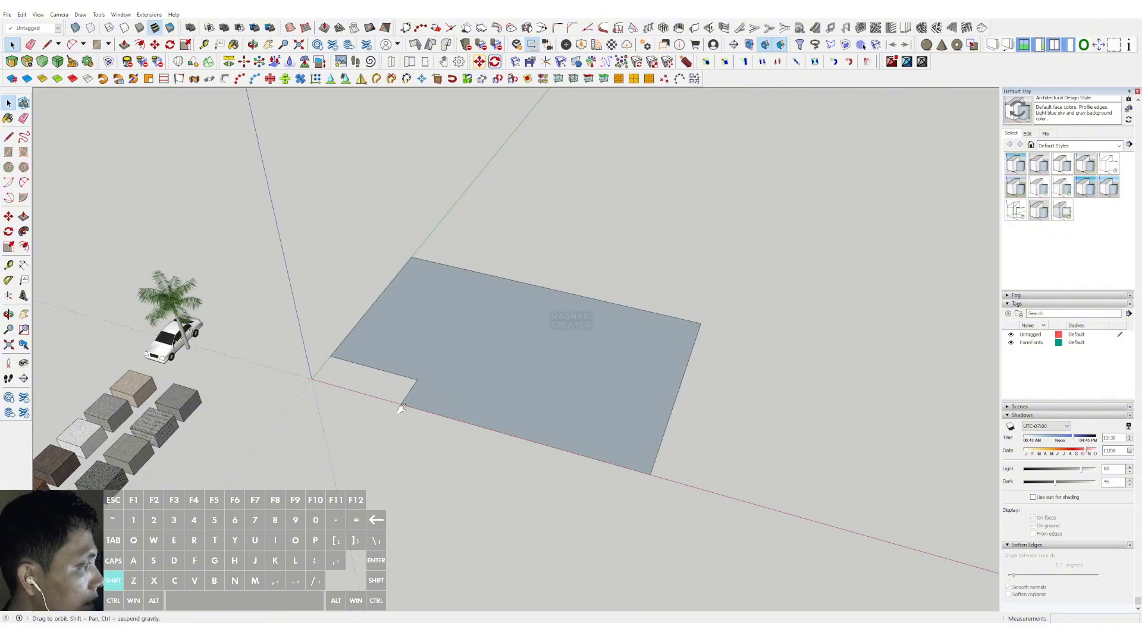
# - Extrude the notched footprint upward into a thin floor slab
pyautogui.moveTo(400, 408); pyautogui.dragTo(356, 403, button='middle')
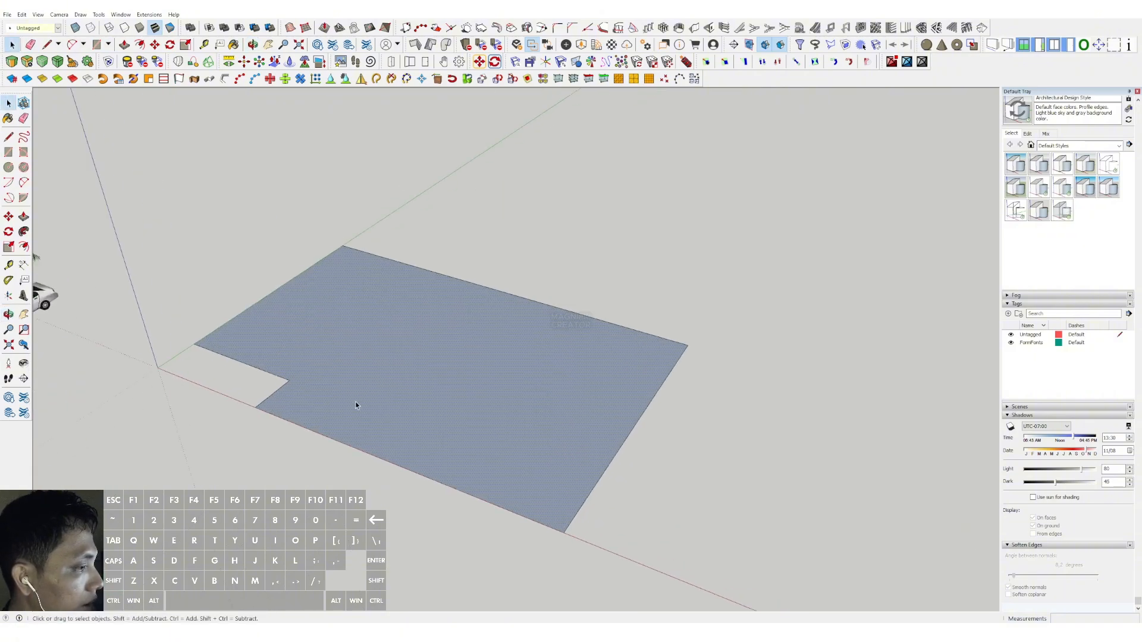
pyautogui.press('p')
pyautogui.click(331, 383)
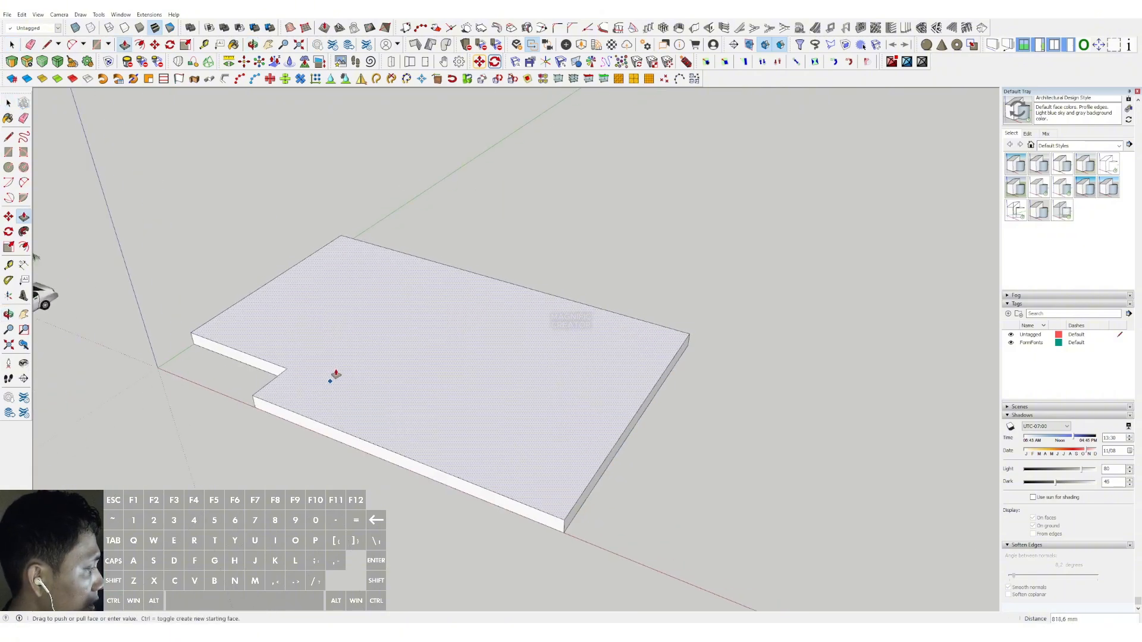
pyautogui.click(333, 384)
# - Group the whole slab geometry and convert the group into a component
pyautogui.press('space')
pyautogui.tripleClick(335, 395)
pyautogui.rightClick(337, 393)
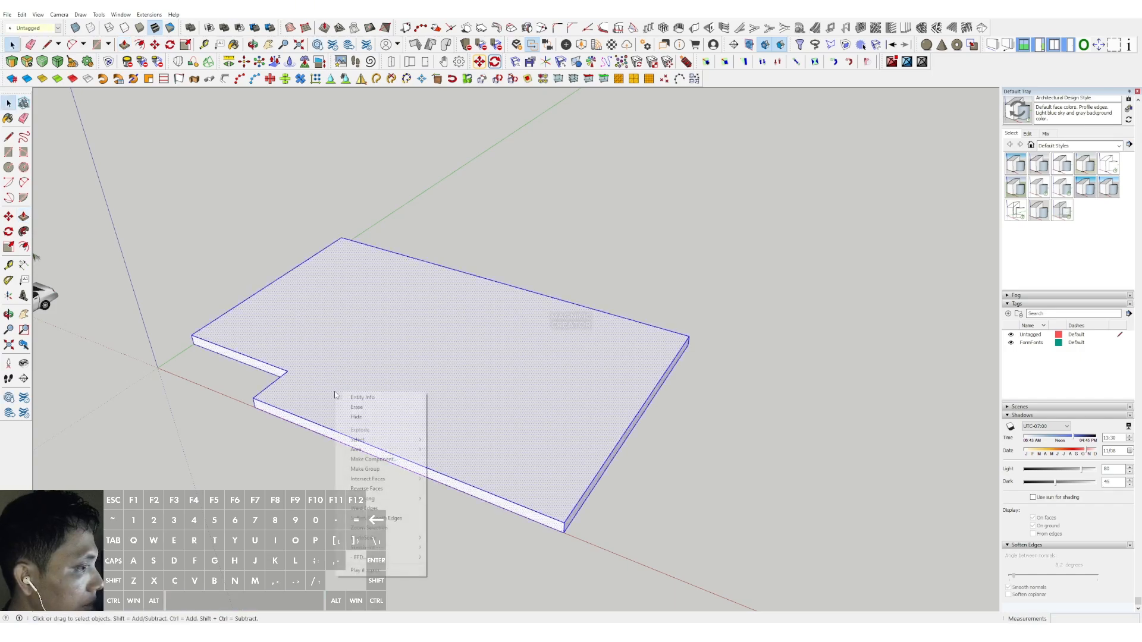
pyautogui.click(358, 466)
pyautogui.rightClick(347, 402)
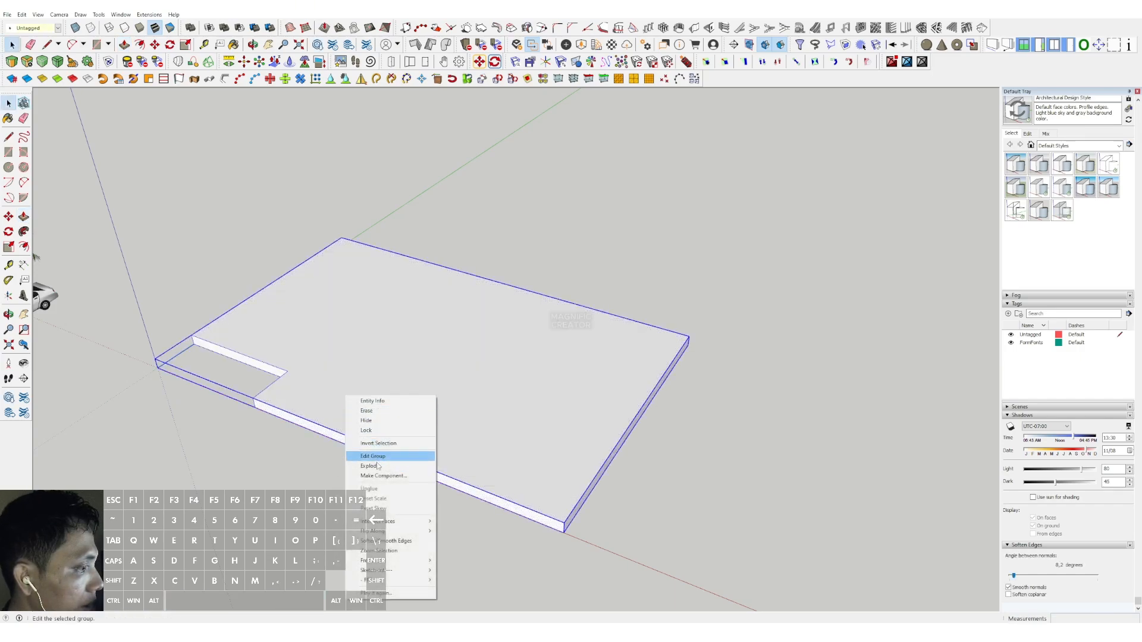
pyautogui.click(381, 475)
pyautogui.click(522, 395)
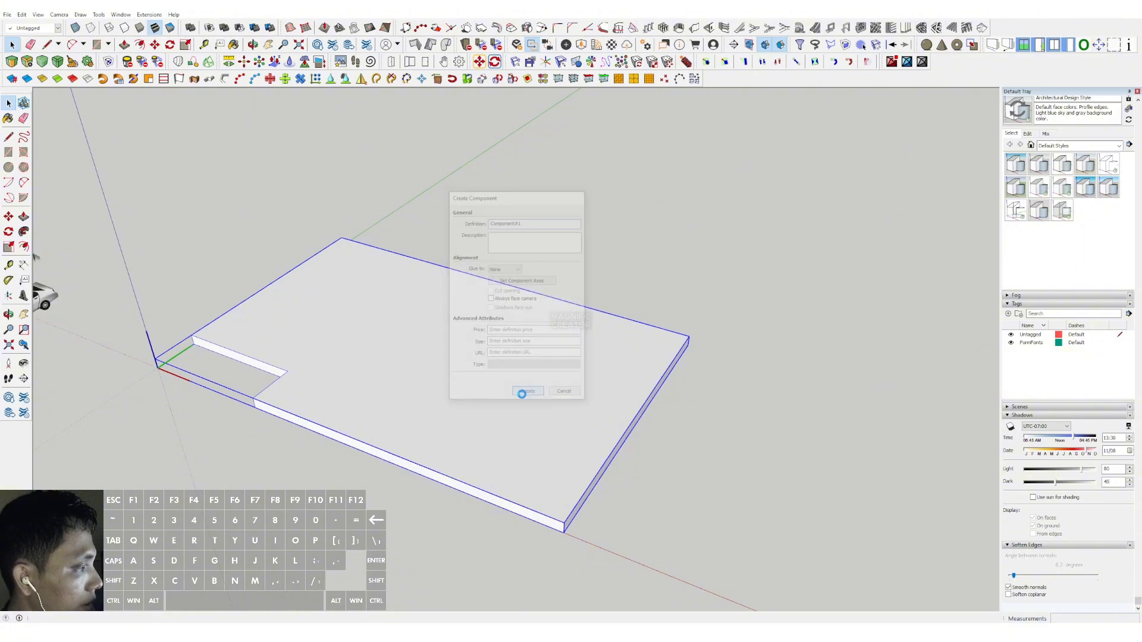
# - Try to copy the slab component upward by 4000 mm from its front corner
pyautogui.moveTo(524, 390); pyautogui.dragTo(426, 420, button='middle')
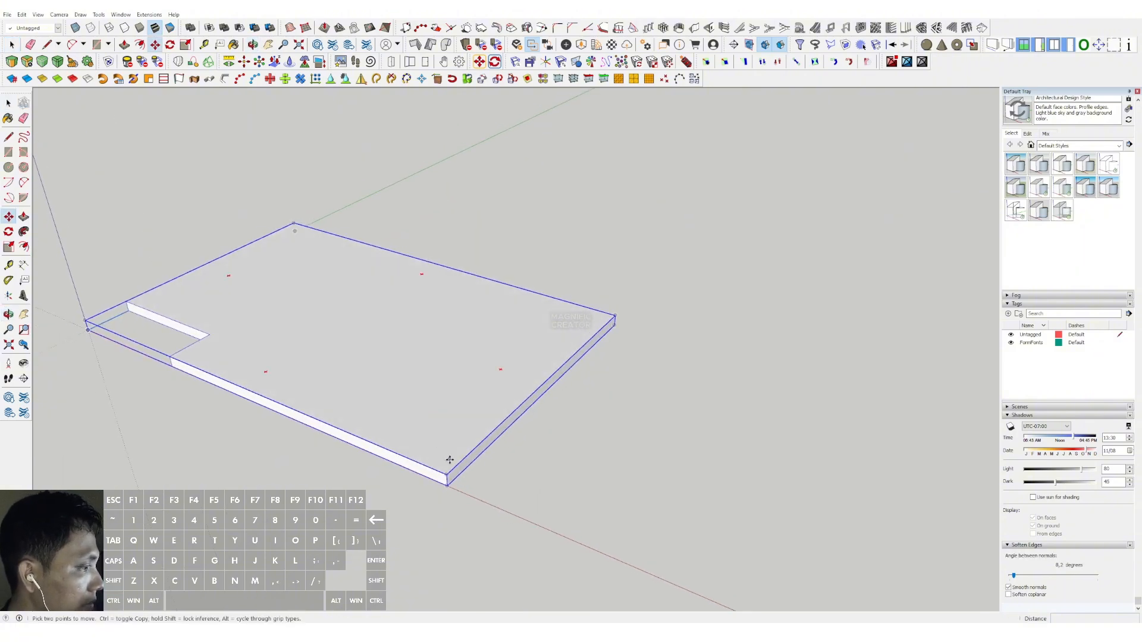
pyautogui.press('m')
pyautogui.click(447, 485)
pyautogui.press('ctrl')
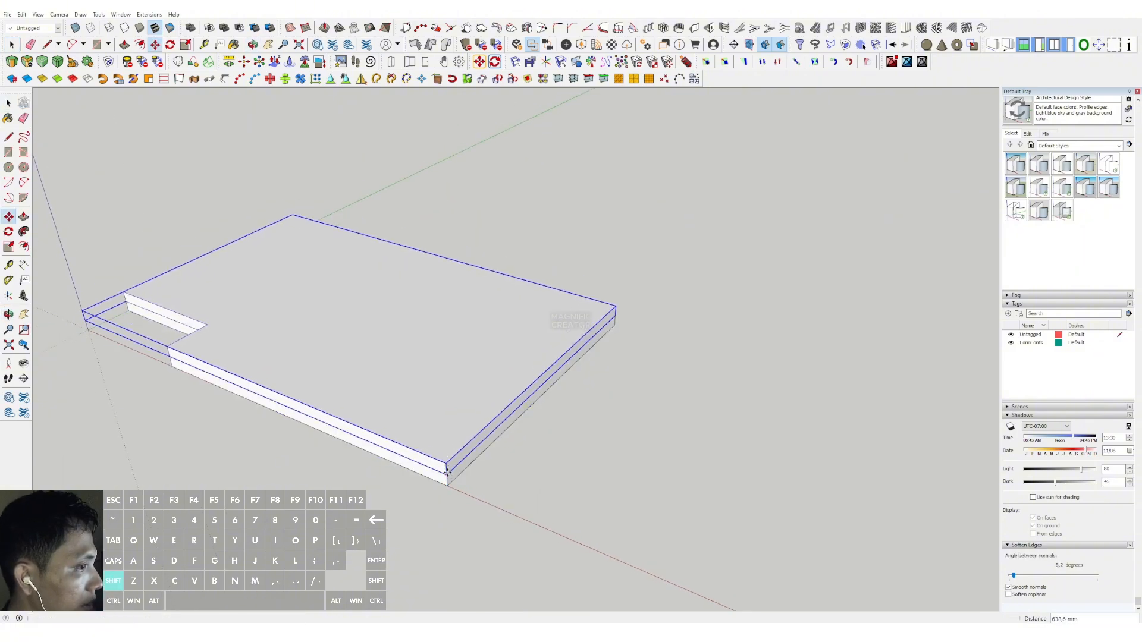
pyautogui.scroll(1, 447, 473)
pyautogui.moveTo(447, 472); pyautogui.dragTo(458, 448, button='middle')
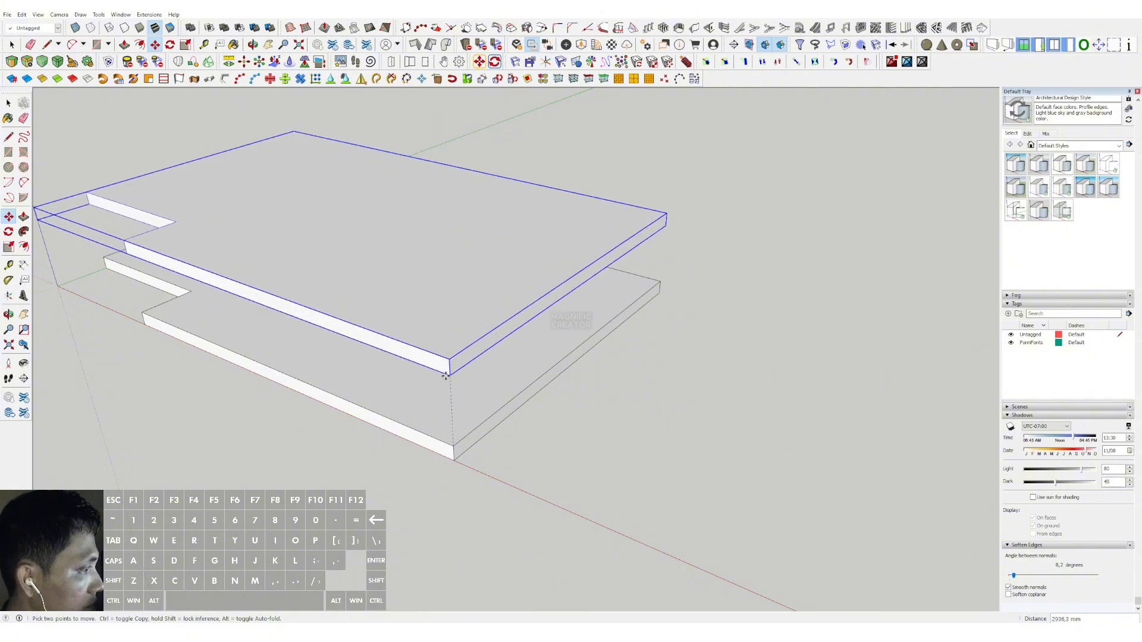
pyautogui.write('4000')
pyautogui.press('Return')
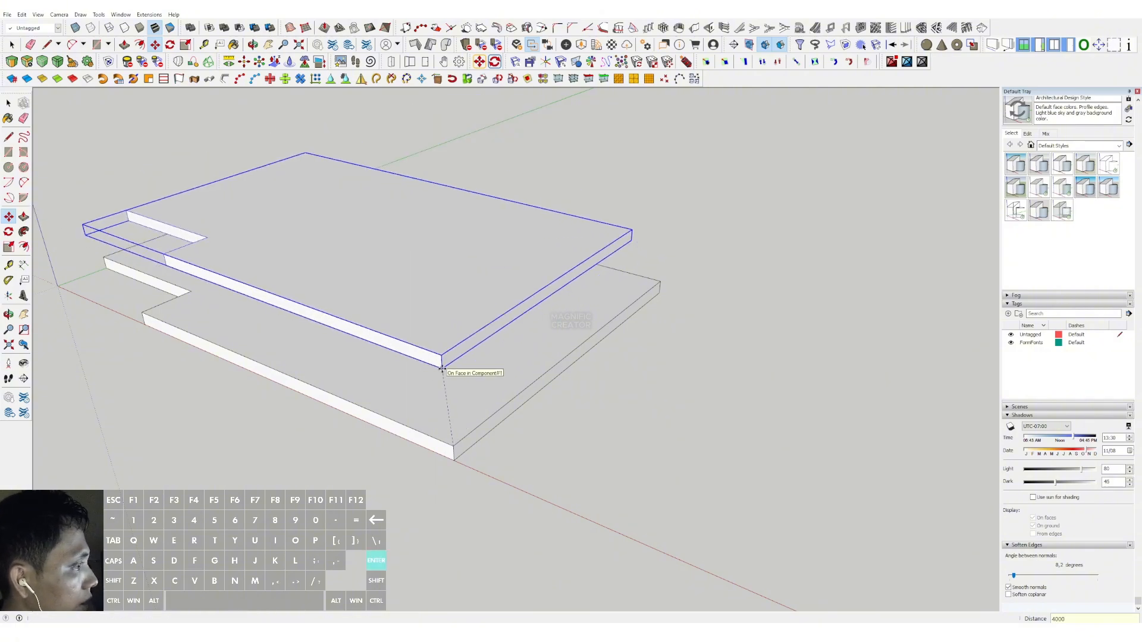
# - Try to place a second slab copy above the first and undo both copies
pyautogui.press('ctrl')
pyautogui.click(454, 447)
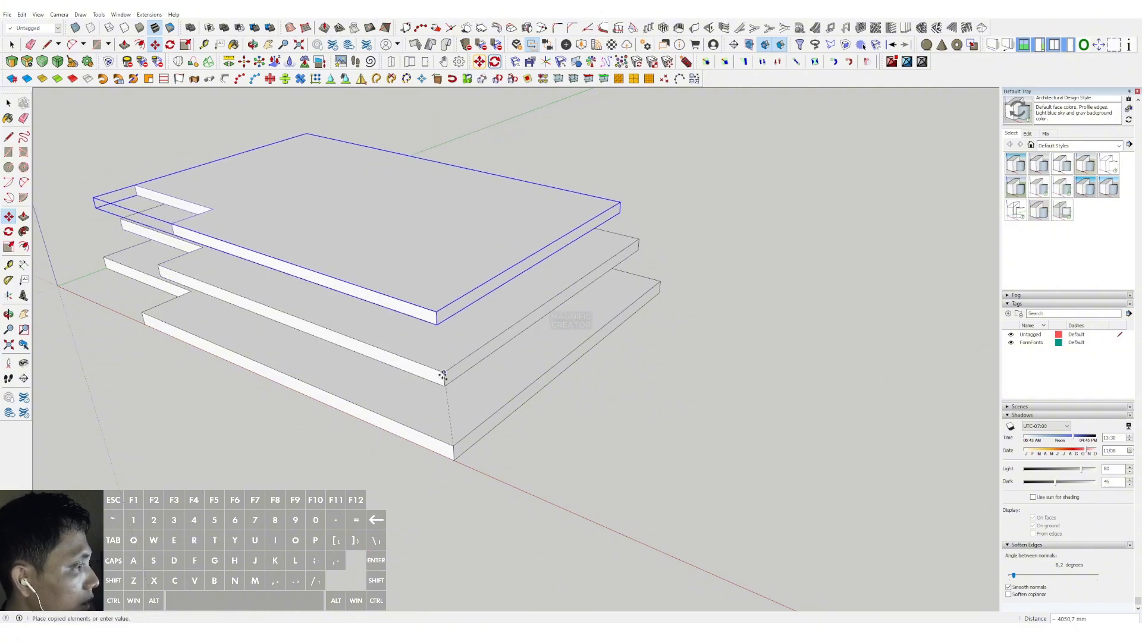
pyautogui.moveTo(446, 375); pyautogui.dragTo(512, 306, button='middle')
pyautogui.press('space')
pyautogui.press('e')
pyautogui.hotkey('ctrl', 'z')
pyautogui.hotkey('ctrl', 'z')
# - Copy the slab component 4000 mm straight up along the blue axis
pyautogui.scroll(1, 553, 352)
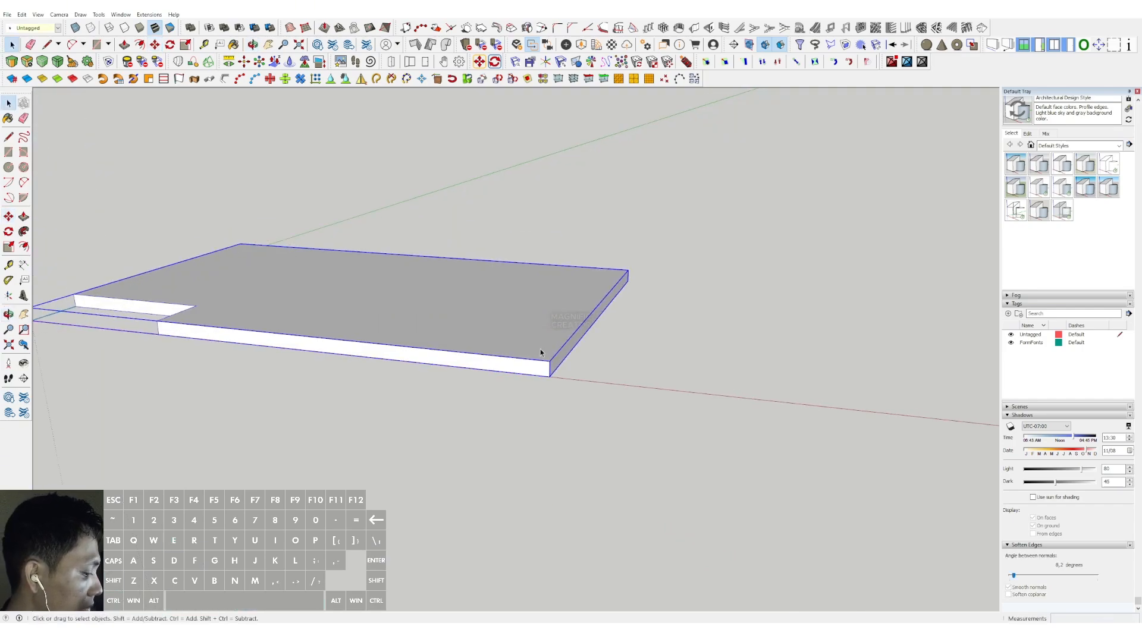
pyautogui.press('m')
pyautogui.press('ctrl')
pyautogui.click(550, 361)
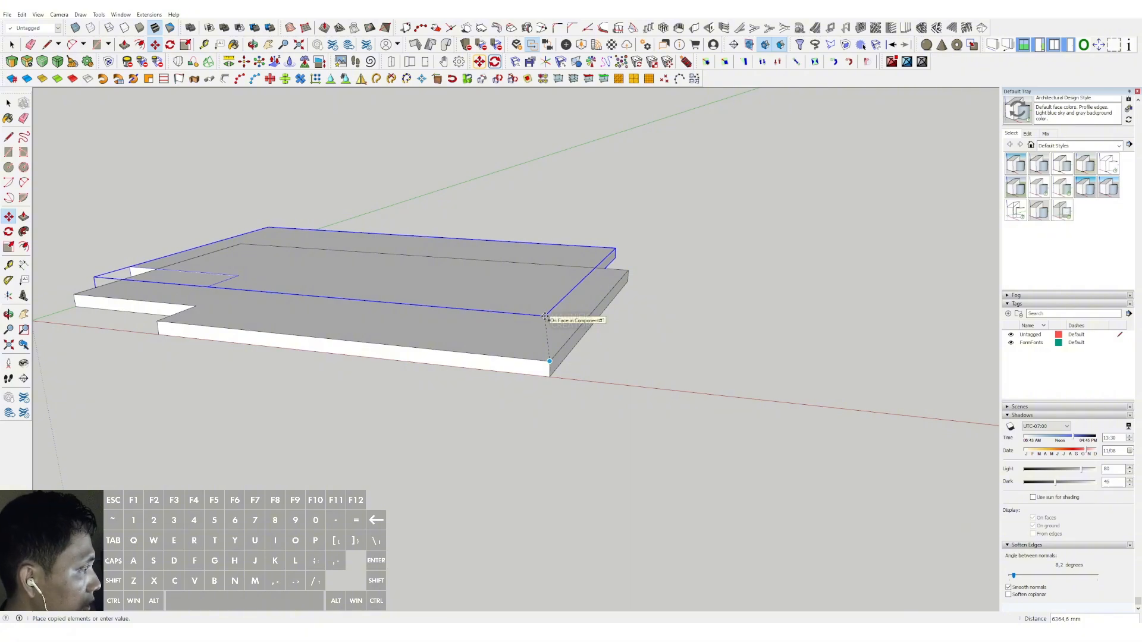
pyautogui.press('shift')
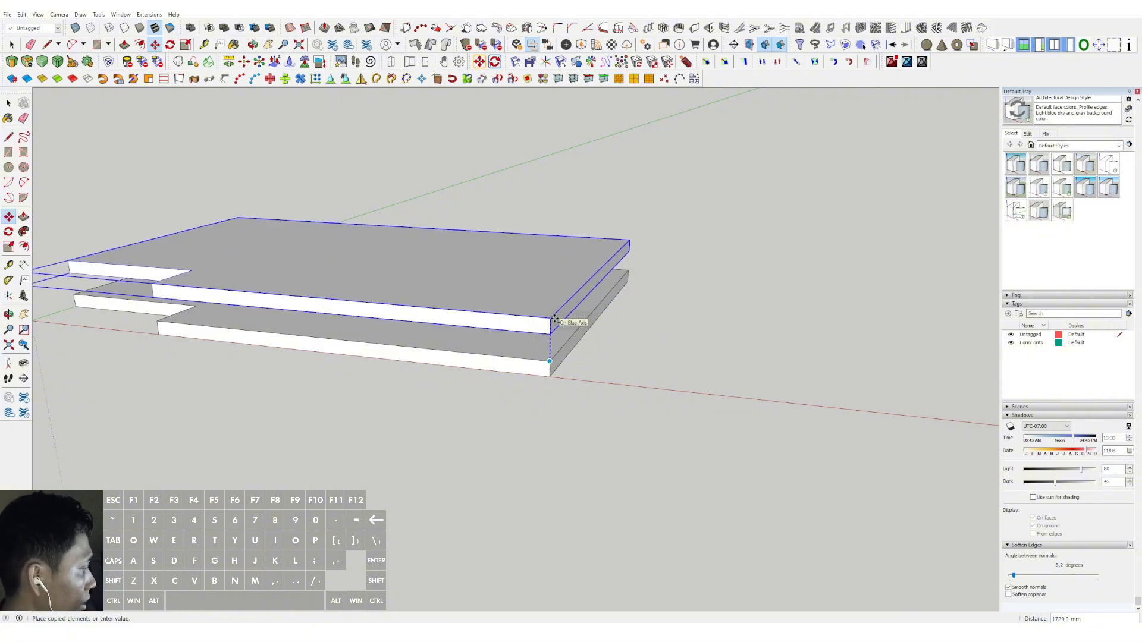
pyautogui.write('4000')
pyautogui.press('Return')
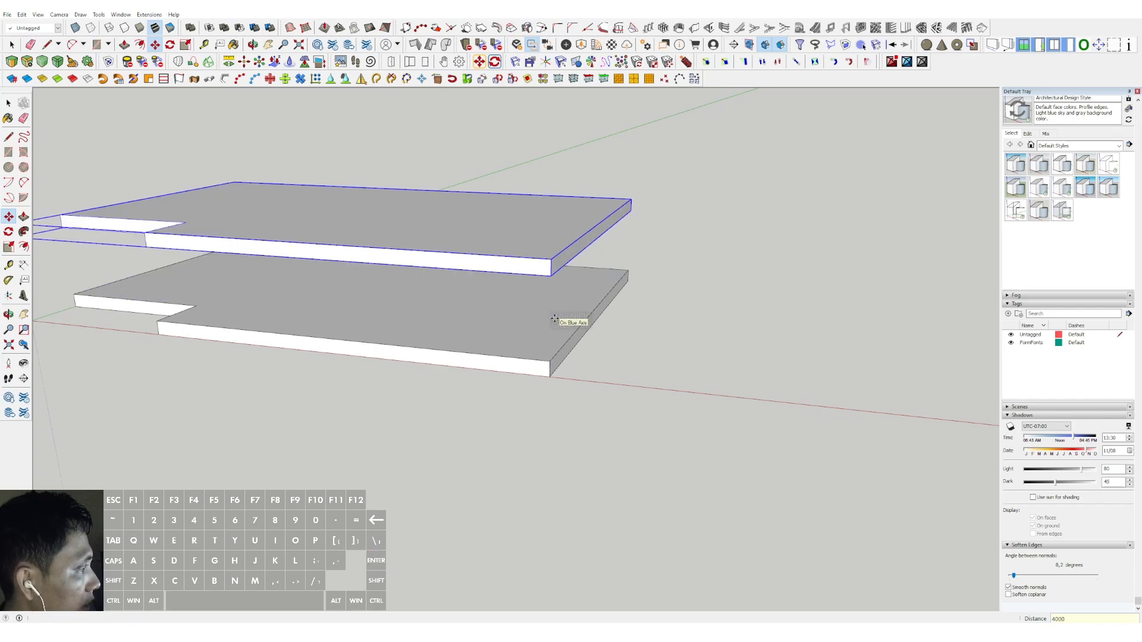
# - Stack three more slab copies upward at the same 4000 mm spacing to make five levels
pyautogui.click(549, 362)
pyautogui.scroll(-4, 562, 267)
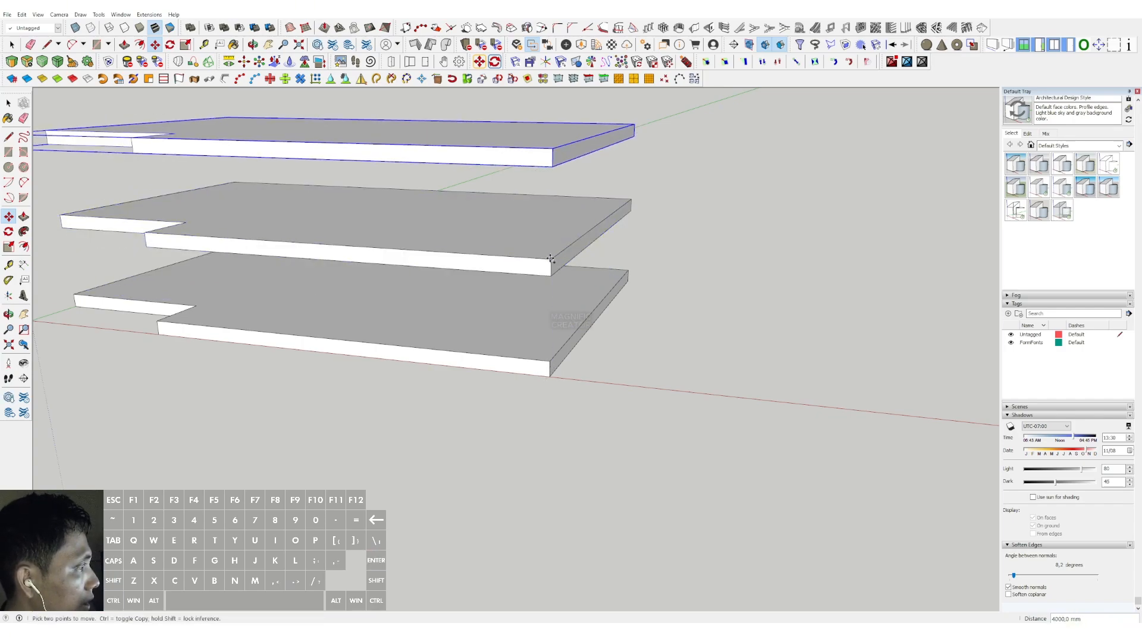
pyautogui.scroll(2, 549, 179)
pyautogui.click(550, 171)
pyautogui.scroll(-1, 550, 172)
pyautogui.keyDown('shift'); pyautogui.moveTo(550, 225); pyautogui.dragTo(547, 278, button='middle'); pyautogui.keyUp('shift')
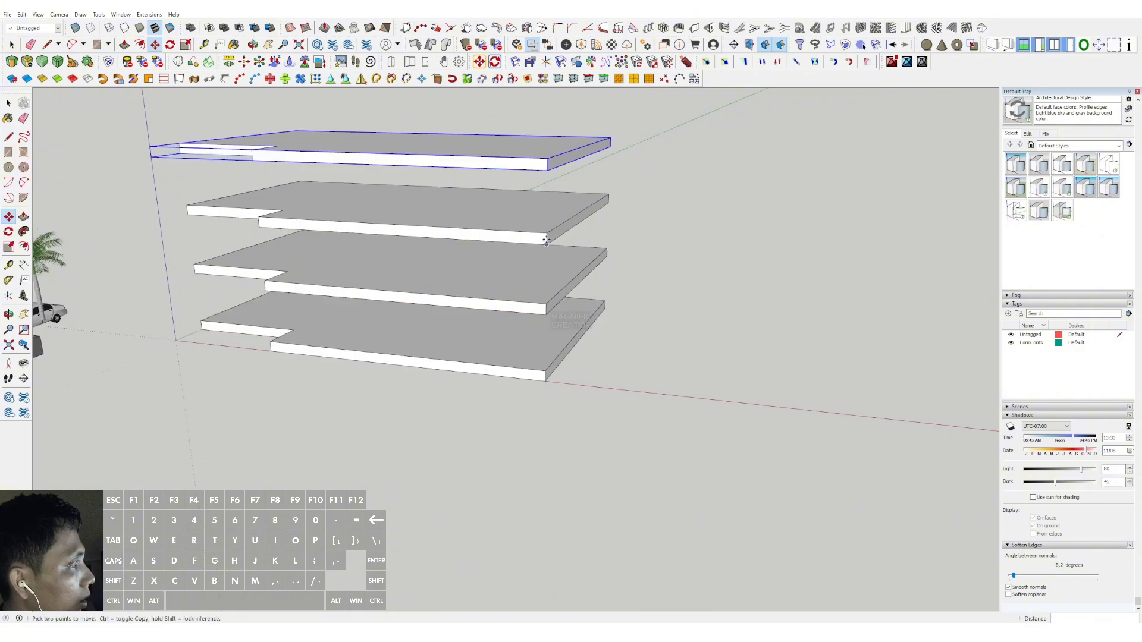
pyautogui.click(547, 233)
pyautogui.press('ctrl')
pyautogui.click(548, 161)
pyautogui.moveTo(541, 178)
pyautogui.mouseDown(button='middle')
pyautogui.moveTo(477, 301)
pyautogui.moveTo(364, 331)
pyautogui.moveTo(583, 355)
pyautogui.moveTo(658, 346)
pyautogui.moveTo(384, 372)
pyautogui.moveTo(463, 324)
pyautogui.moveTo(494, 331)
pyautogui.moveTo(484, 355)
pyautogui.moveTo(393, 395)
pyautogui.moveTo(419, 386)
pyautogui.moveTo(452, 170)
pyautogui.moveTo(461, 171)
pyautogui.moveTo(464, 322)
pyautogui.moveTo(443, 346)
pyautogui.moveTo(452, 342)
pyautogui.mouseUp(button='middle')
# - Apply the Simple Style to the model
pyautogui.scroll(5, 1097, 588)
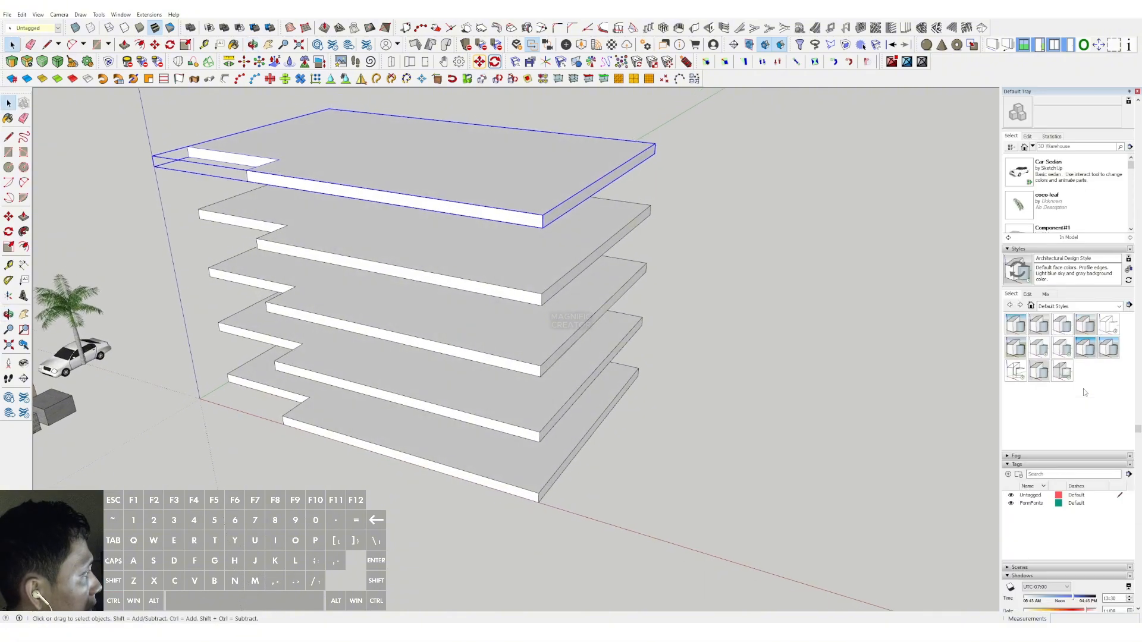
pyautogui.click(1084, 347)
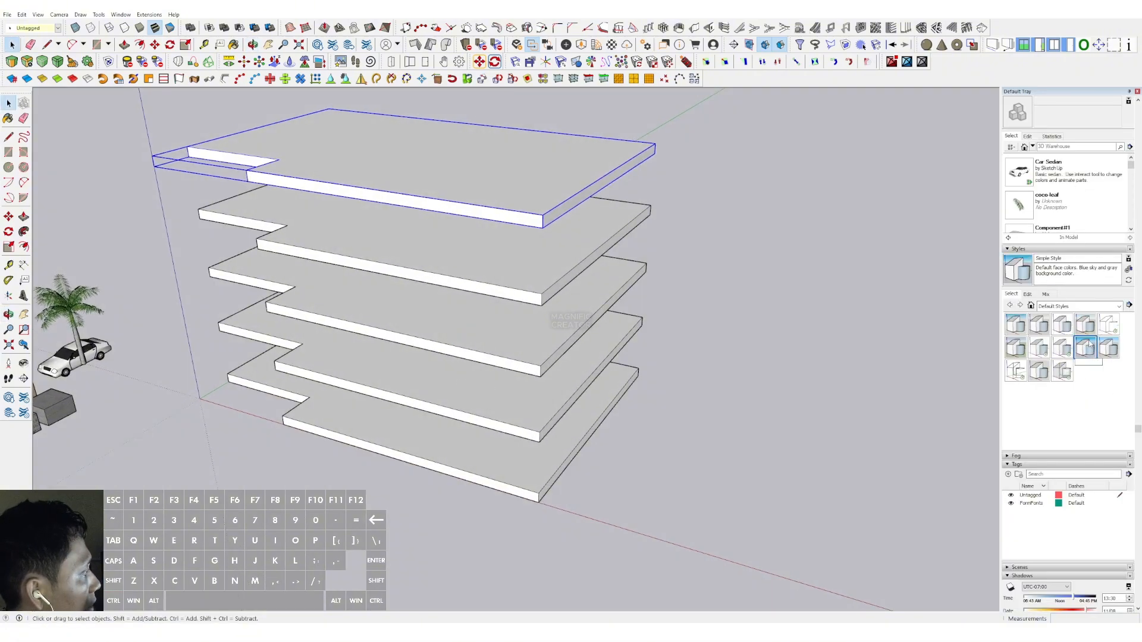
pyautogui.moveTo(600, 387); pyautogui.dragTo(346, 321, button='middle')
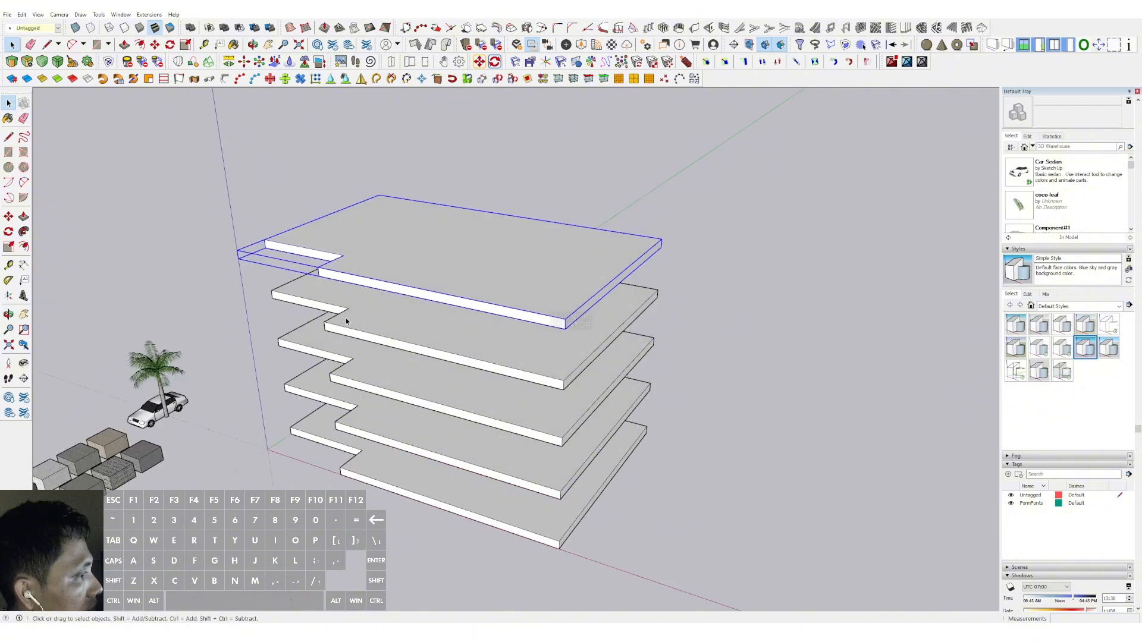
# - Make the topmost slab unique and offset its top face outline inward
pyautogui.moveTo(466, 360); pyautogui.dragTo(472, 378, button='middle')
pyautogui.rightClick(483, 254)
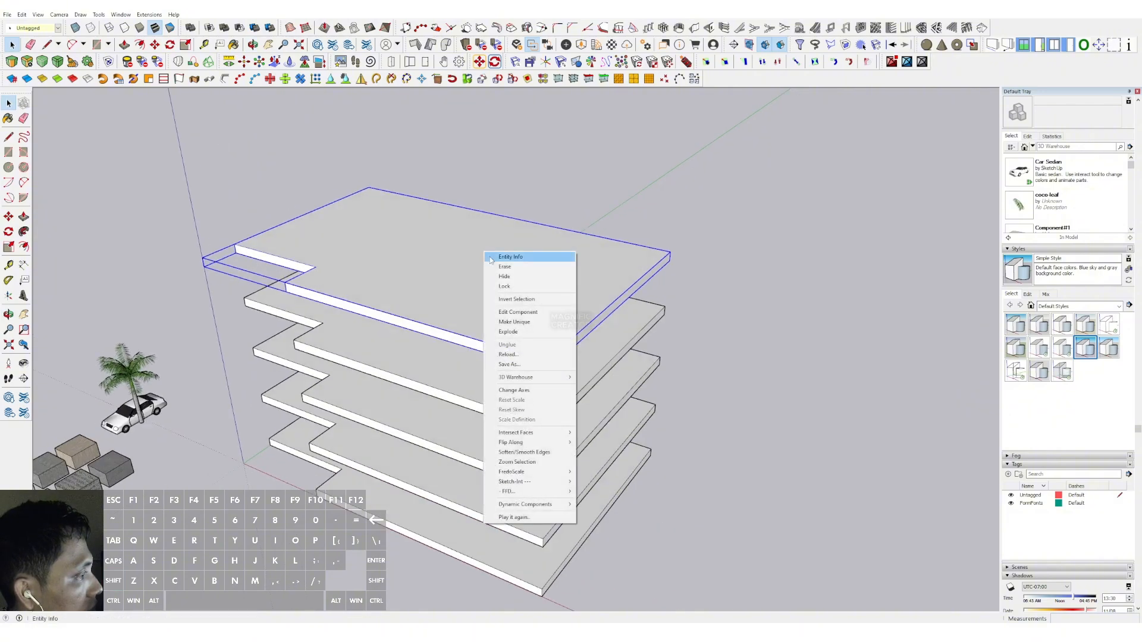
pyautogui.click(512, 321)
pyautogui.scroll(2, 568, 245)
pyautogui.press('f')
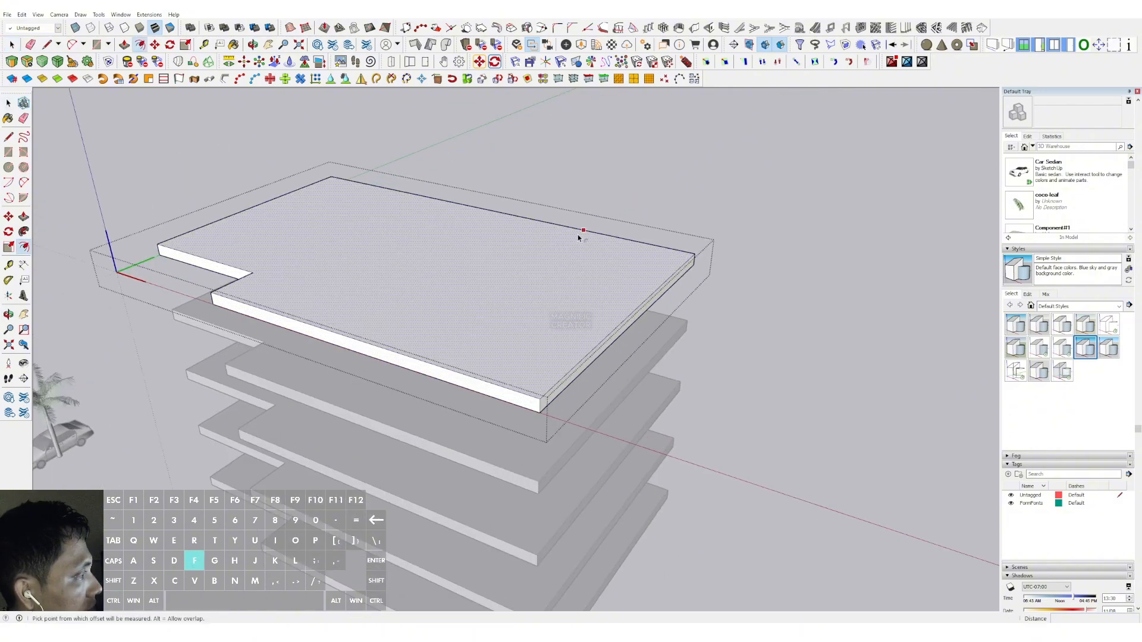
pyautogui.click(580, 237)
pyautogui.press('space')
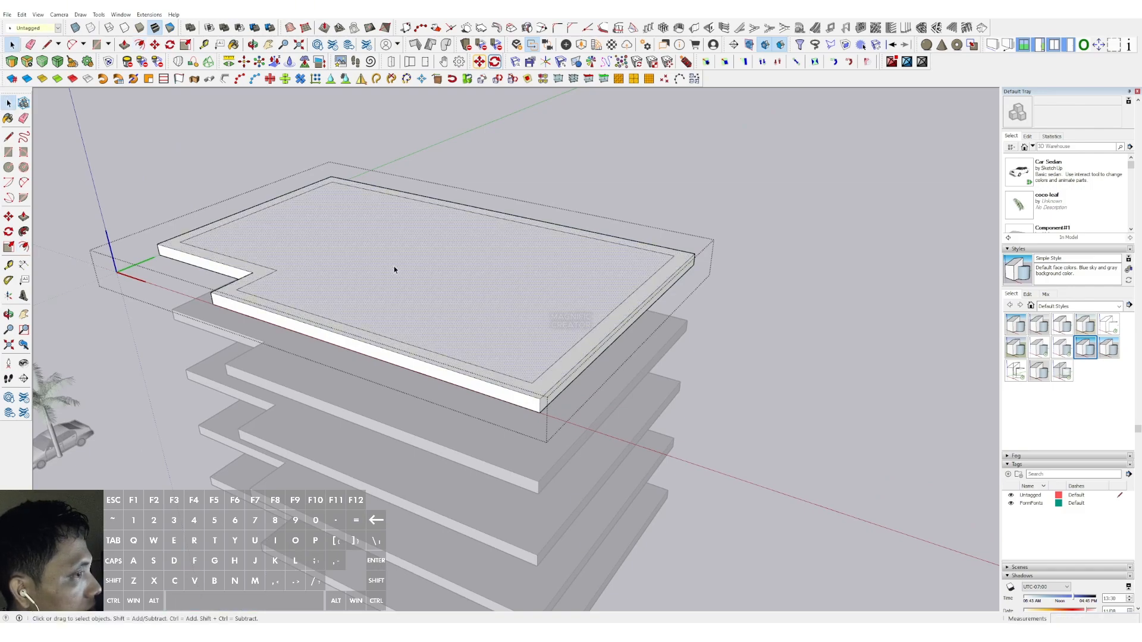
# - Copy the inner offset face of the top slab and paste it in place outside the component
pyautogui.click(22, 15)
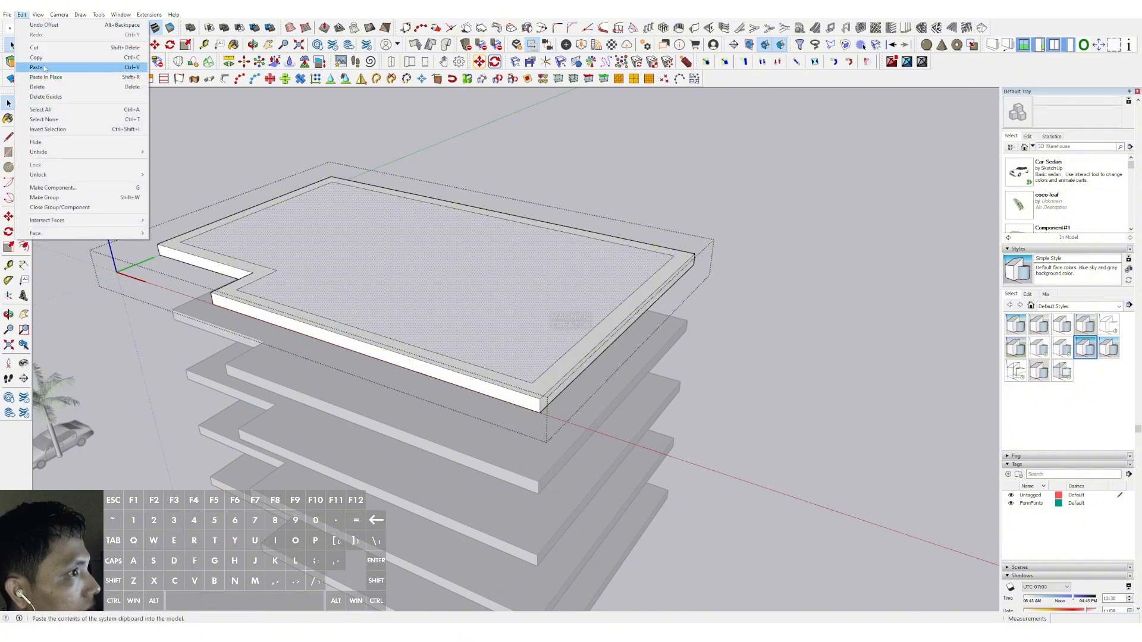
pyautogui.click(27, 57)
pyautogui.click(382, 144)
pyautogui.click(22, 15)
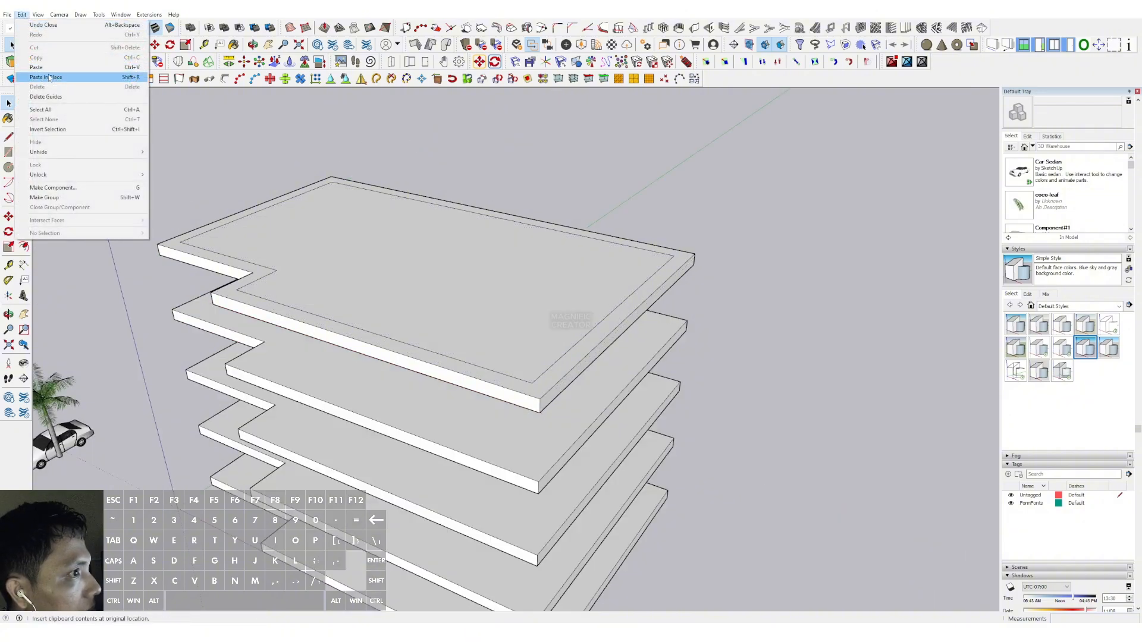
pyautogui.click(36, 77)
# - Round the pasted face's front corner beside the notch with a tangent arc
pyautogui.scroll(5, 289, 267)
pyautogui.press('a')
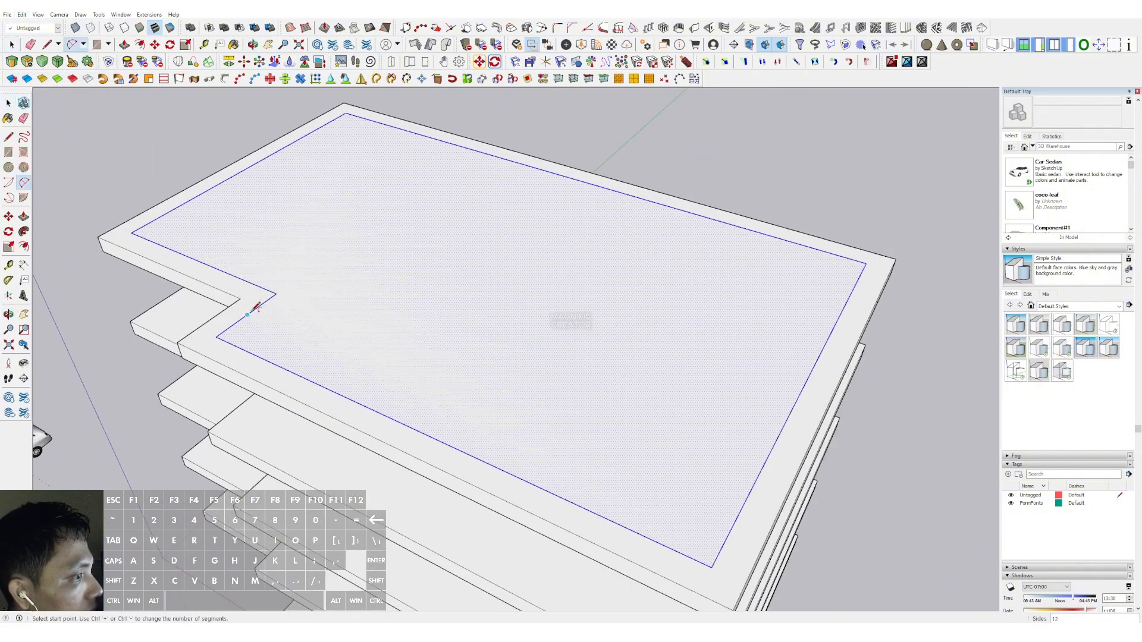
pyautogui.doubleClick(247, 351)
pyautogui.scroll(-1, 349, 375)
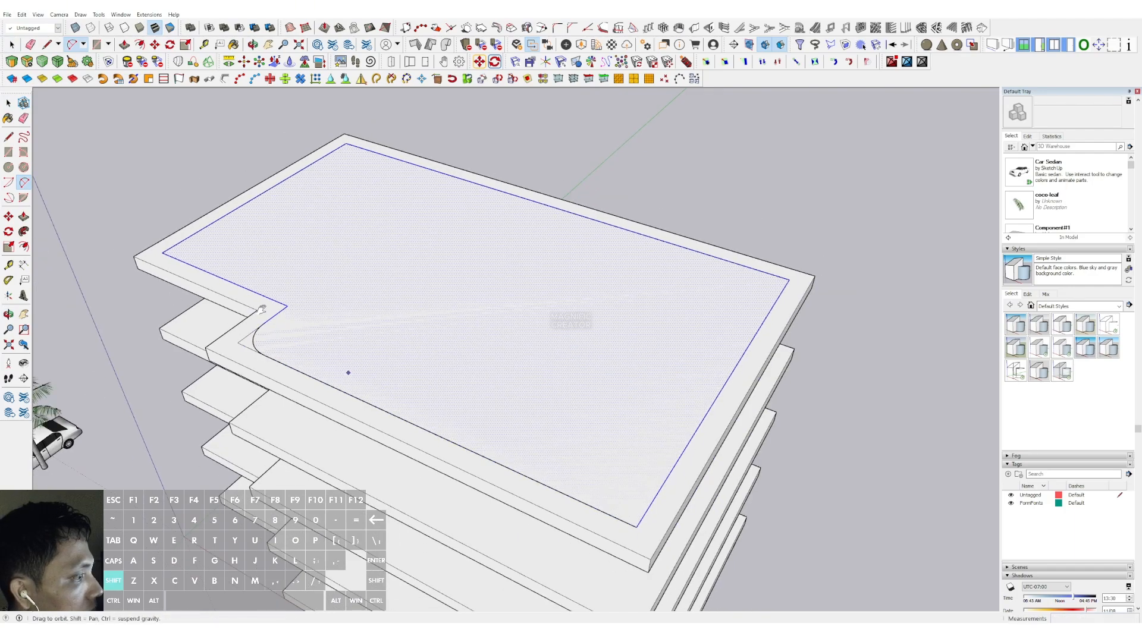
# - Round the pasted face's other front corner, away from the notch, with a tangent arc
pyautogui.keyDown('shift'); pyautogui.moveTo(349, 374); pyautogui.dragTo(262, 317, button='middle'); pyautogui.keyUp('shift')
pyautogui.scroll(1, 559, 445)
pyautogui.click(555, 423)
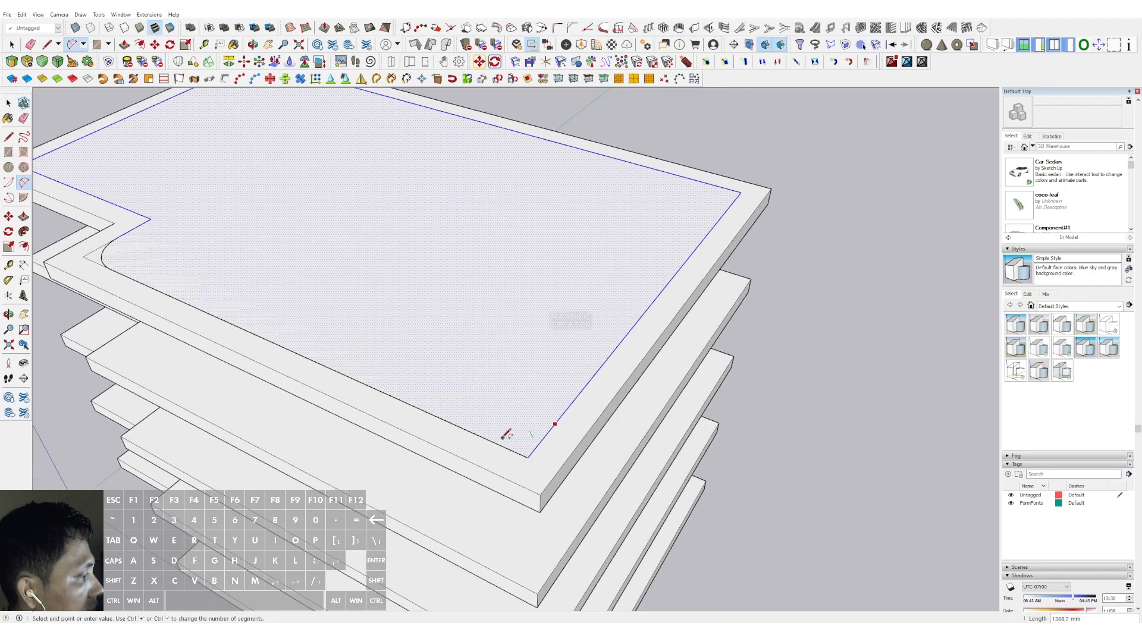
pyautogui.click(483, 437)
pyautogui.doubleClick(489, 430)
pyautogui.scroll(-5, 499, 349)
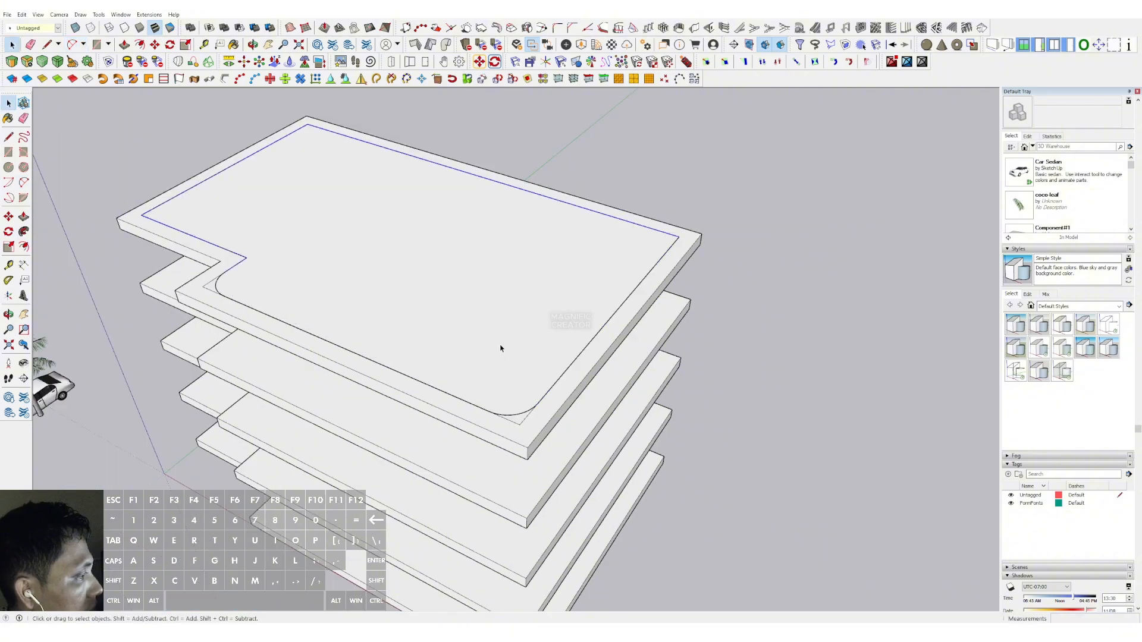
# - Push/Pull the rounded inset face 16000 mm down through the slab stack to the lowest slab
pyautogui.press('v')
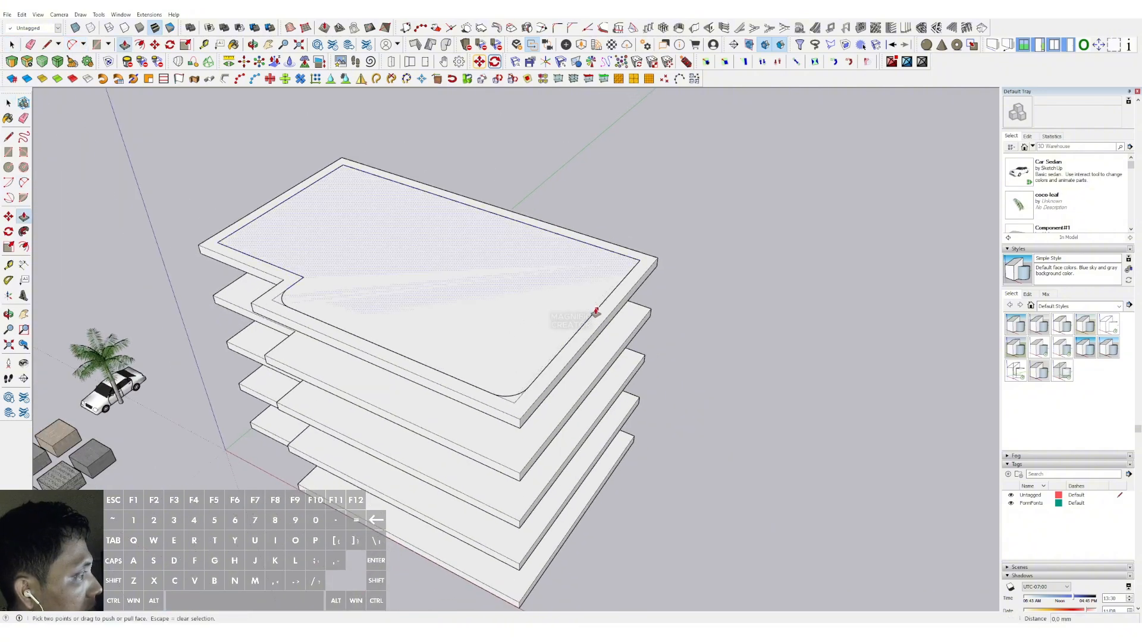
pyautogui.moveTo(529, 318); pyautogui.dragTo(497, 289, button='middle')
pyautogui.press('space')
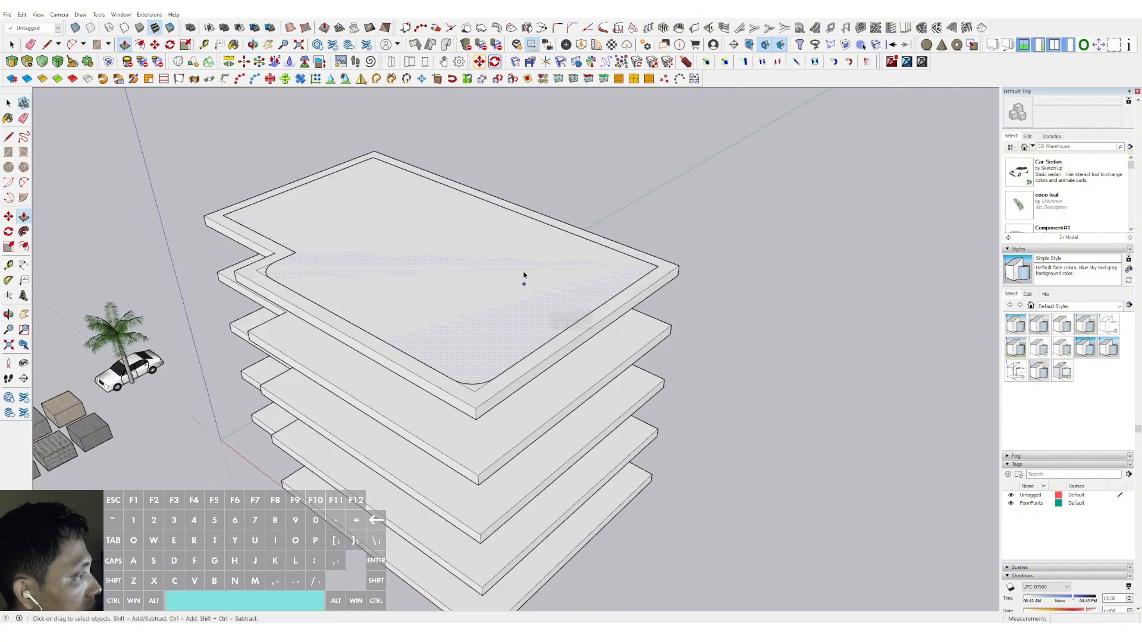
pyautogui.scroll(4, 490, 265)
pyautogui.press('v')
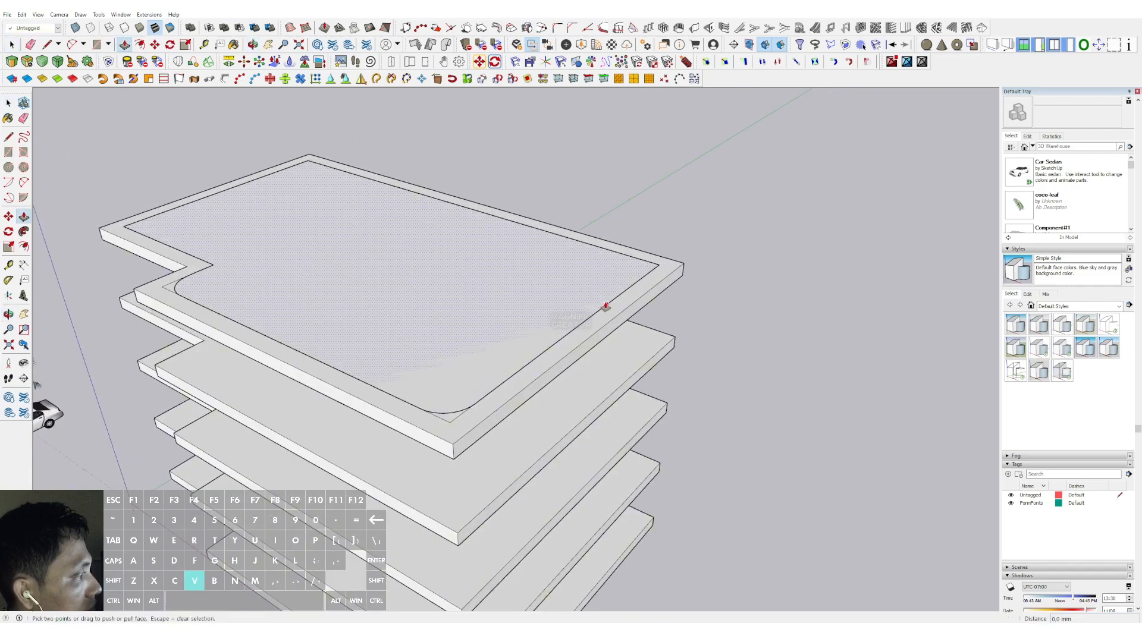
pyautogui.click(608, 303)
pyautogui.scroll(-1, 582, 364)
pyautogui.keyDown('shift'); pyautogui.moveTo(579, 353); pyautogui.dragTo(553, 131, button='middle'); pyautogui.keyUp('shift')
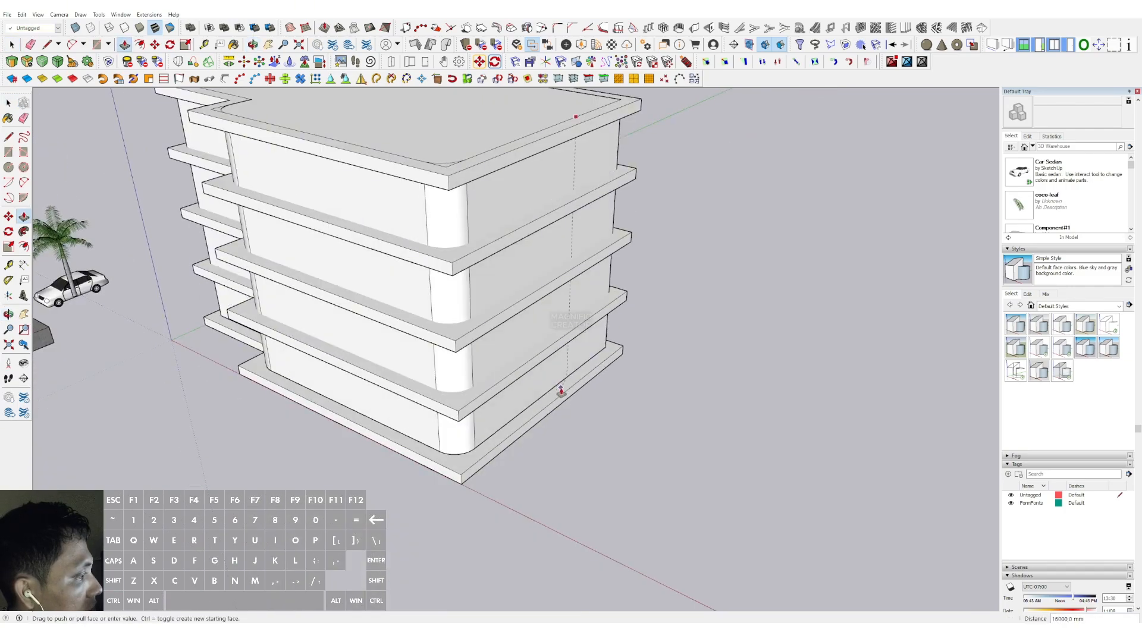
pyautogui.click(554, 390)
pyautogui.press('space')
# - Group the extruded wall volume and isolate it for editing with the rest of the model hidden
pyautogui.moveTo(440, 381); pyautogui.dragTo(482, 265, button='middle')
pyautogui.tripleClick(470, 211)
pyautogui.rightClick(470, 209)
pyautogui.click(506, 288)
pyautogui.tripleClick(484, 252)
pyautogui.press(',')
# - Remove the top and bottom faces of the wall volume, leaving only its vertical walls
pyautogui.click(475, 176)
pyautogui.hotkey('shift', 'e')
pyautogui.moveTo(476, 176); pyautogui.dragTo(470, 291, button='middle')
pyautogui.click(420, 285)
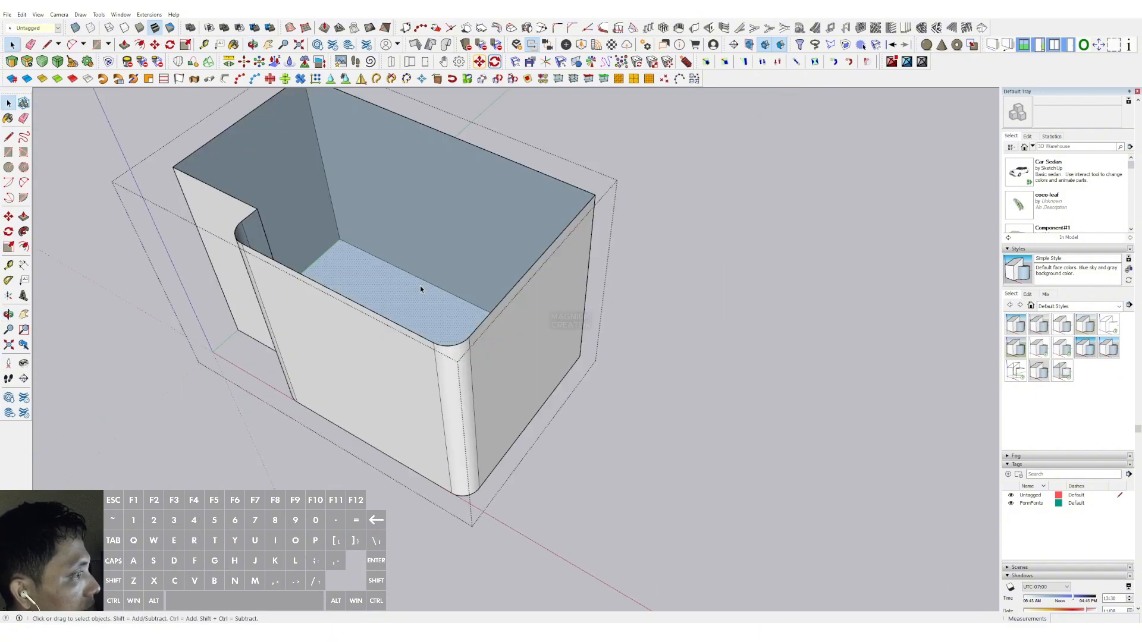
pyautogui.hotkey('shift', 'e')
pyautogui.scroll(-1, 428, 302)
pyautogui.scroll(2, 484, 330)
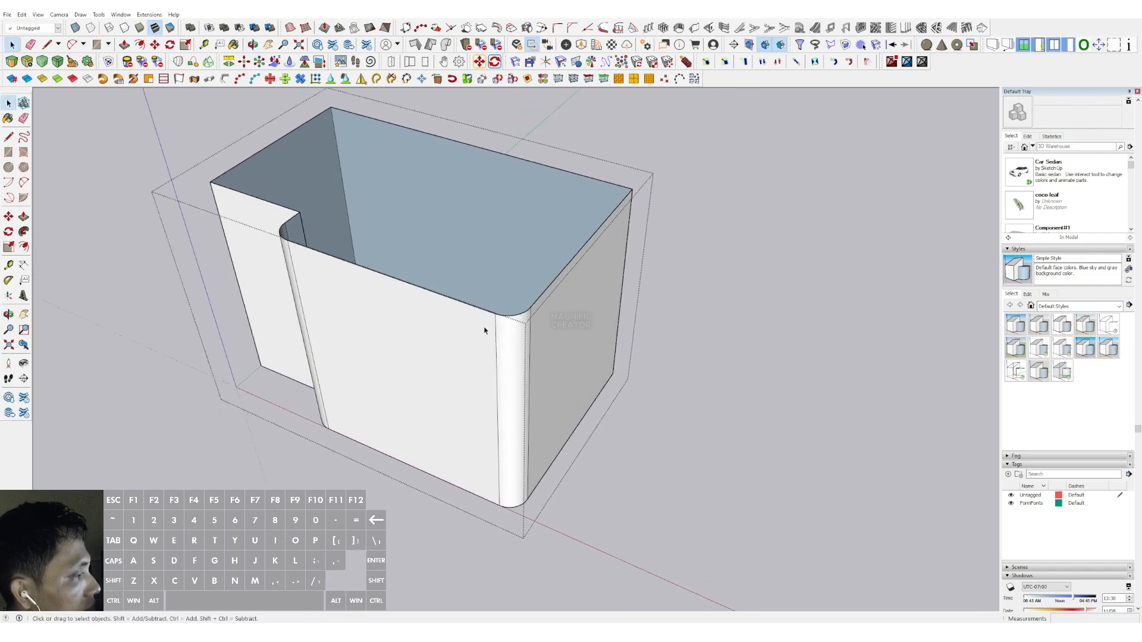
pyautogui.scroll(2, 495, 331)
pyautogui.press('m')
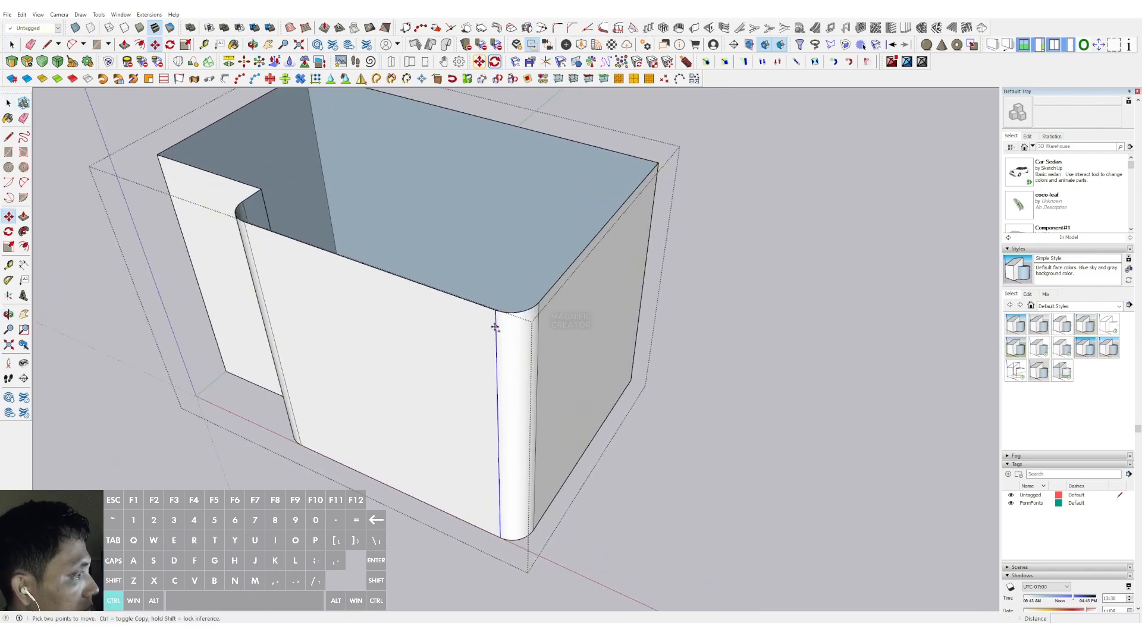
pyautogui.press('ctrl')
pyautogui.click(495, 326)
pyautogui.scroll(-2, 440, 307)
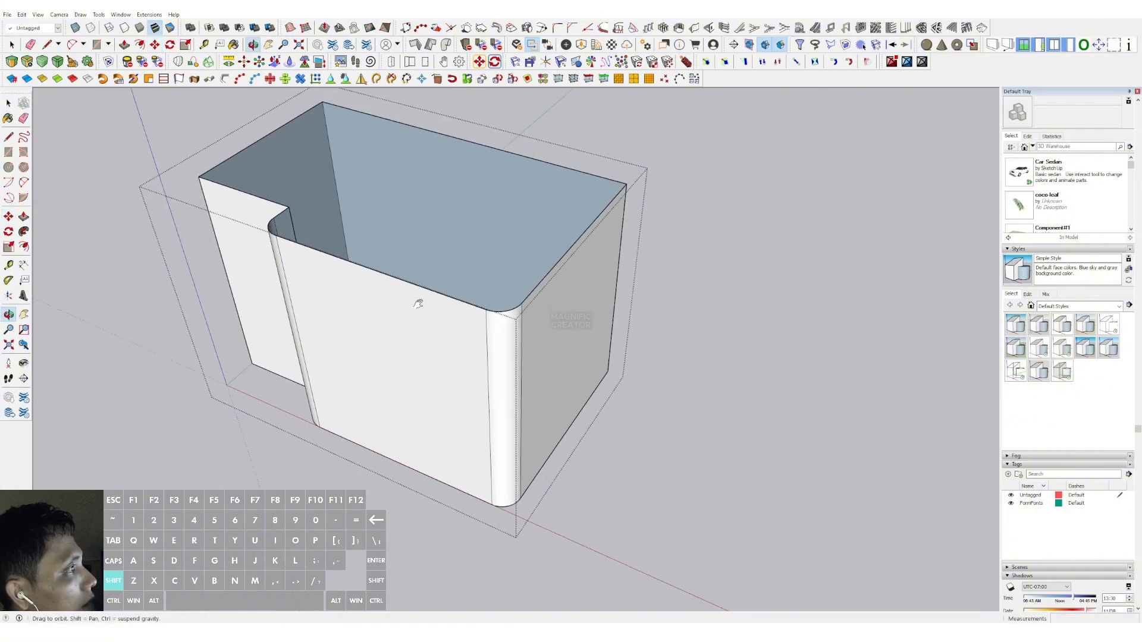
pyautogui.keyDown('shift'); pyautogui.moveTo(421, 301); pyautogui.dragTo(450, 307, button='middle'); pyautogui.keyUp('shift')
pyautogui.scroll(2, 357, 280)
pyautogui.press('space')
pyautogui.scroll(-1, 410, 327)
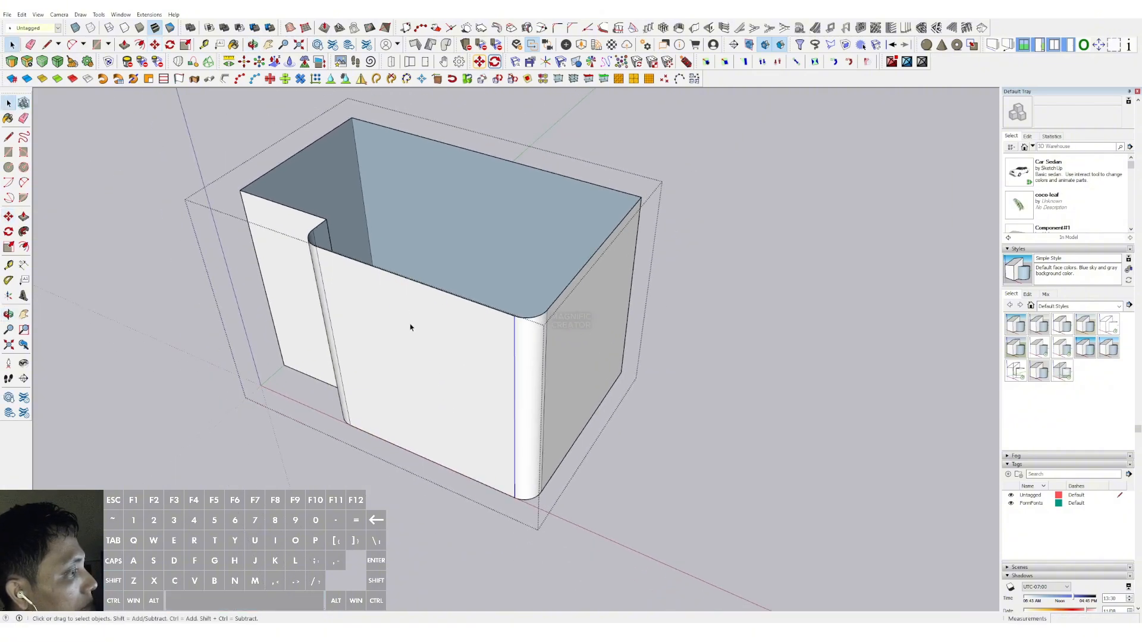
# - Divide the long front wall face into window panels with Panel Divider, using a rectangular frame, 6 rows and the middle panel location
pyautogui.moveTo(436, 333); pyautogui.dragTo(421, 339, button='middle')
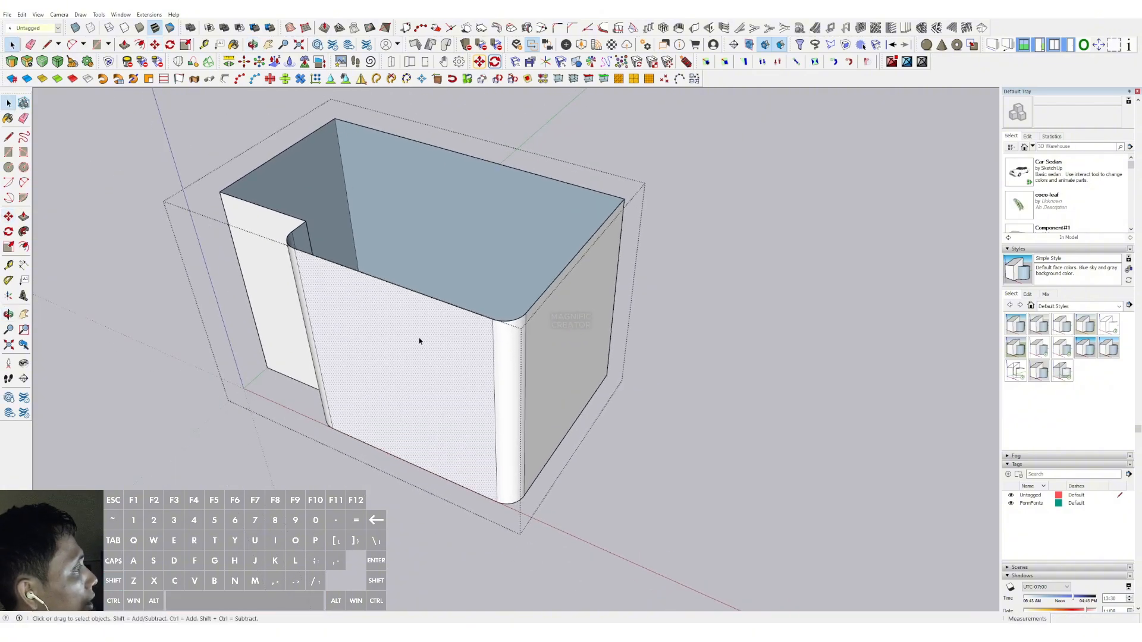
pyautogui.click(419, 340)
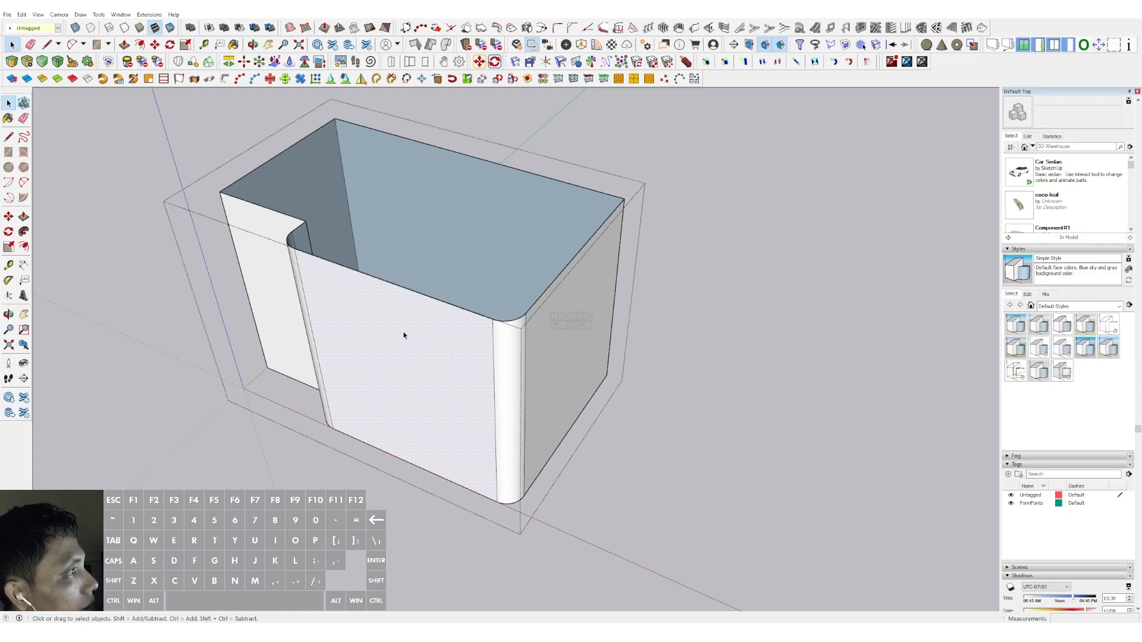
pyautogui.moveTo(398, 343); pyautogui.dragTo(475, 358, button='middle')
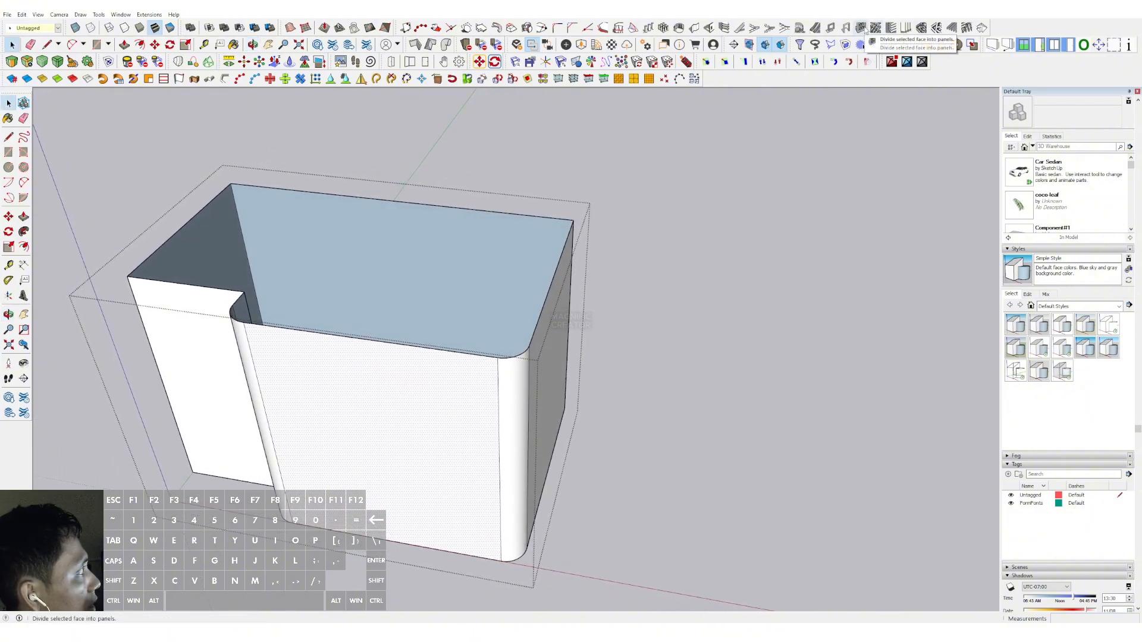
pyautogui.click(863, 45)
pyautogui.moveTo(501, 117); pyautogui.dragTo(327, 120)
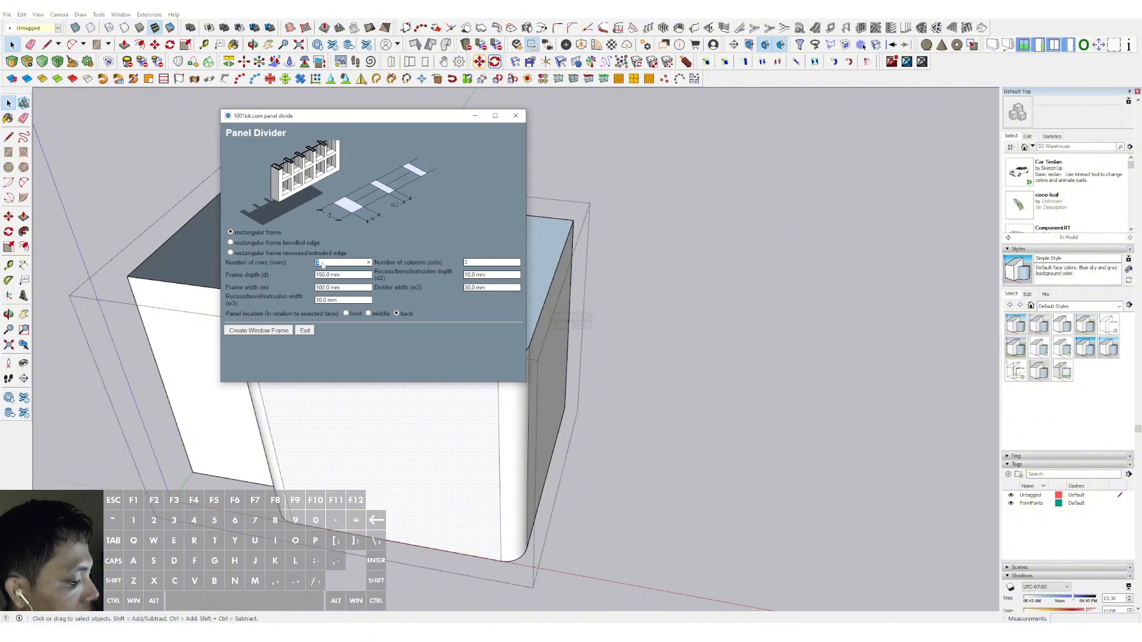
pyautogui.write('6')
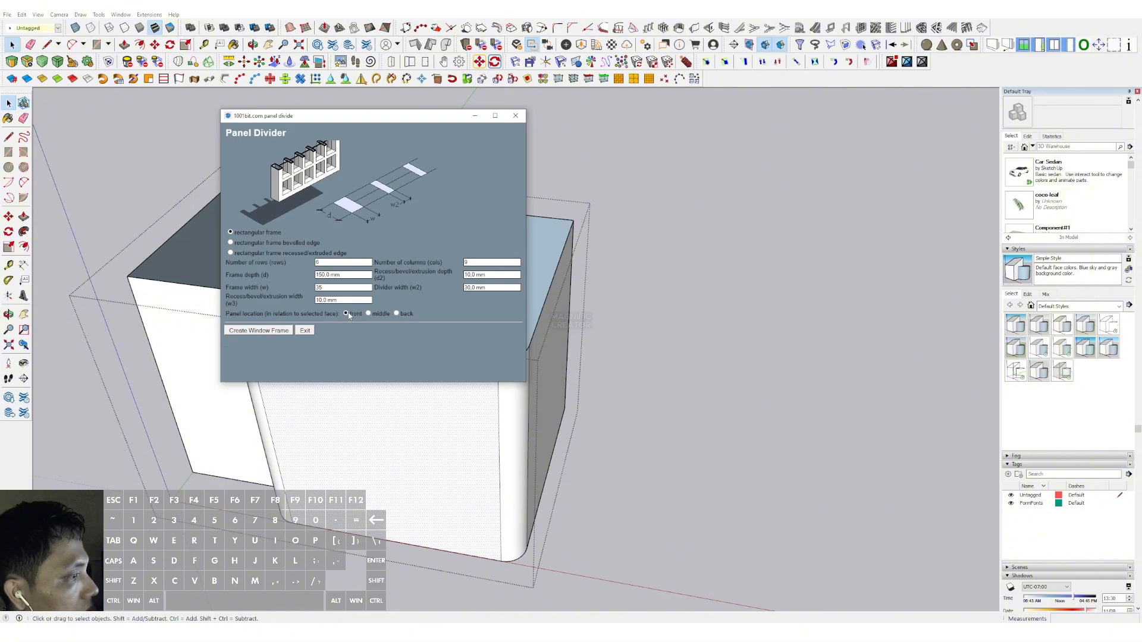
pyautogui.click(369, 314)
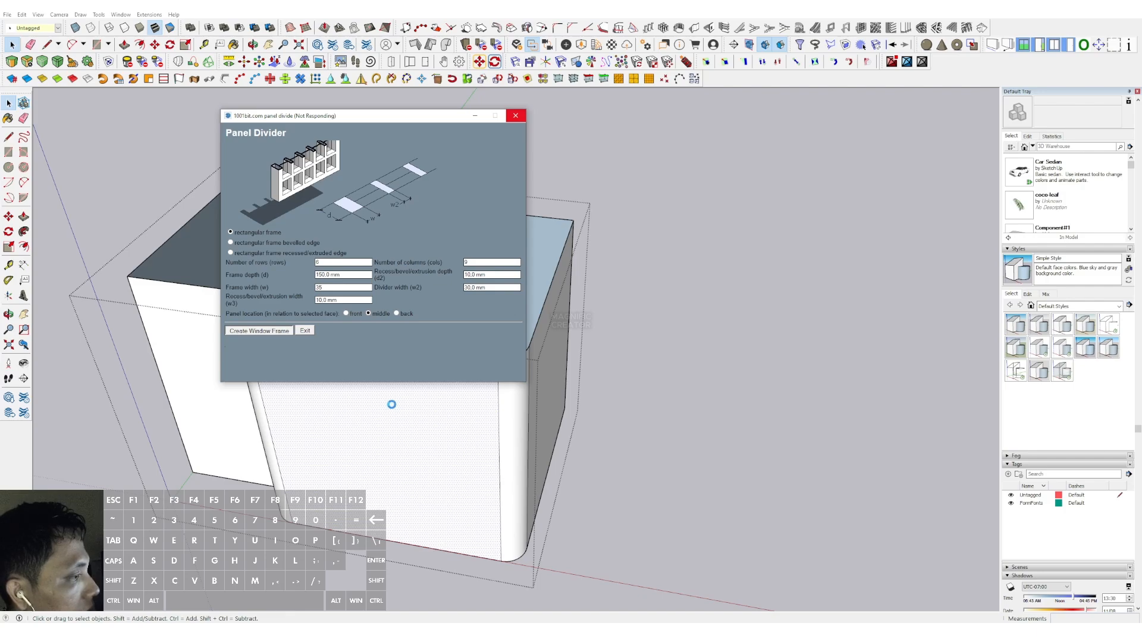
pyautogui.moveTo(391, 404); pyautogui.dragTo(556, 268, button='middle')
pyautogui.moveTo(462, 370); pyautogui.dragTo(461, 334, button='middle')
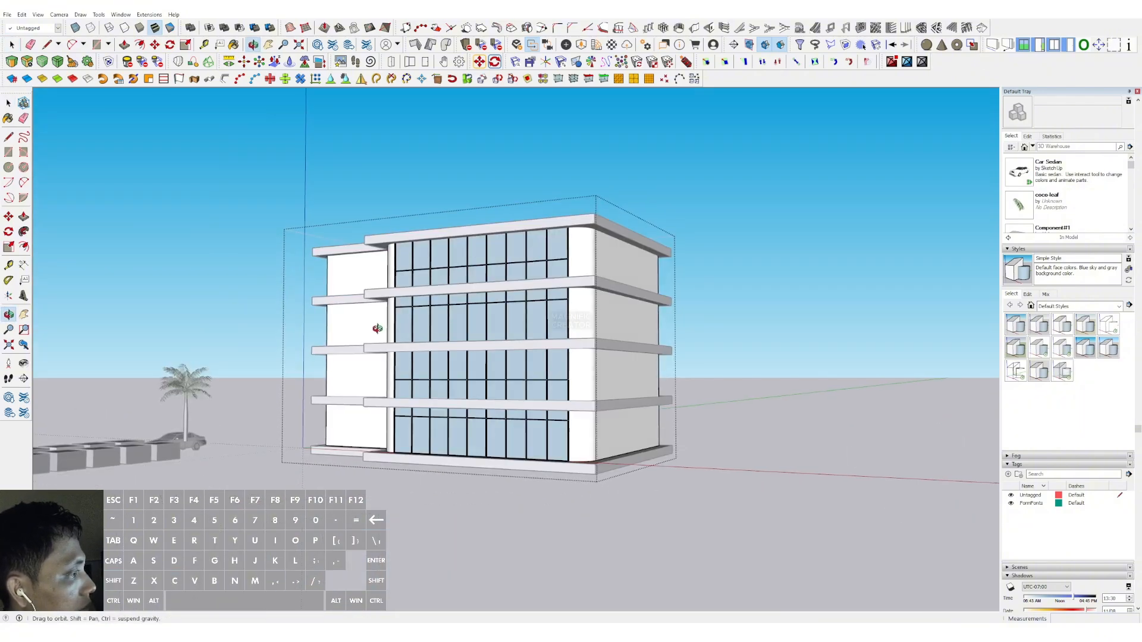
# - Try to divide the curved front corner wall into window panels with Panel Divider, and undo the result
pyautogui.moveTo(562, 342); pyautogui.dragTo(395, 398, button='middle')
pyautogui.scroll(1, 478, 379)
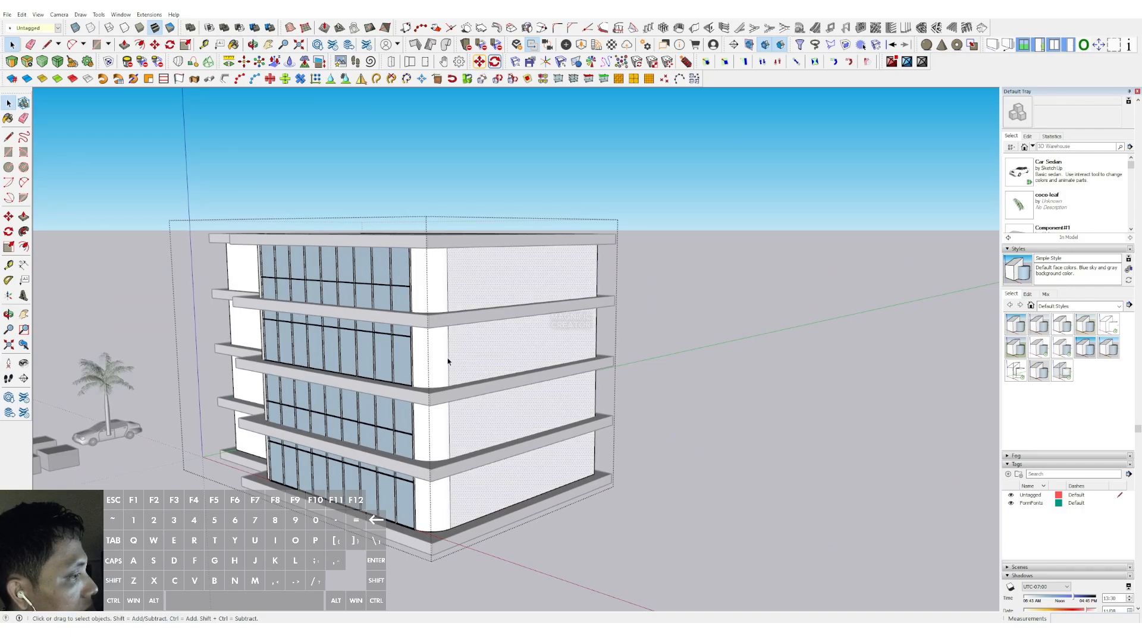
pyautogui.moveTo(447, 361); pyautogui.dragTo(423, 345, button='middle')
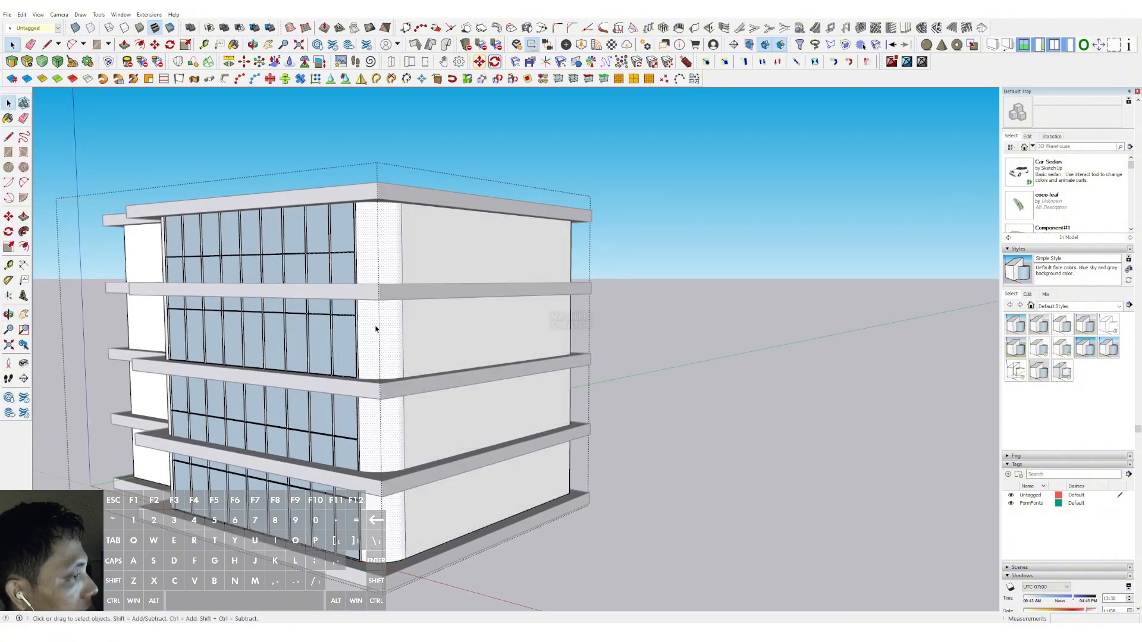
pyautogui.scroll(2, 385, 326)
pyautogui.scroll(-1, 399, 325)
pyautogui.scroll(1, 400, 326)
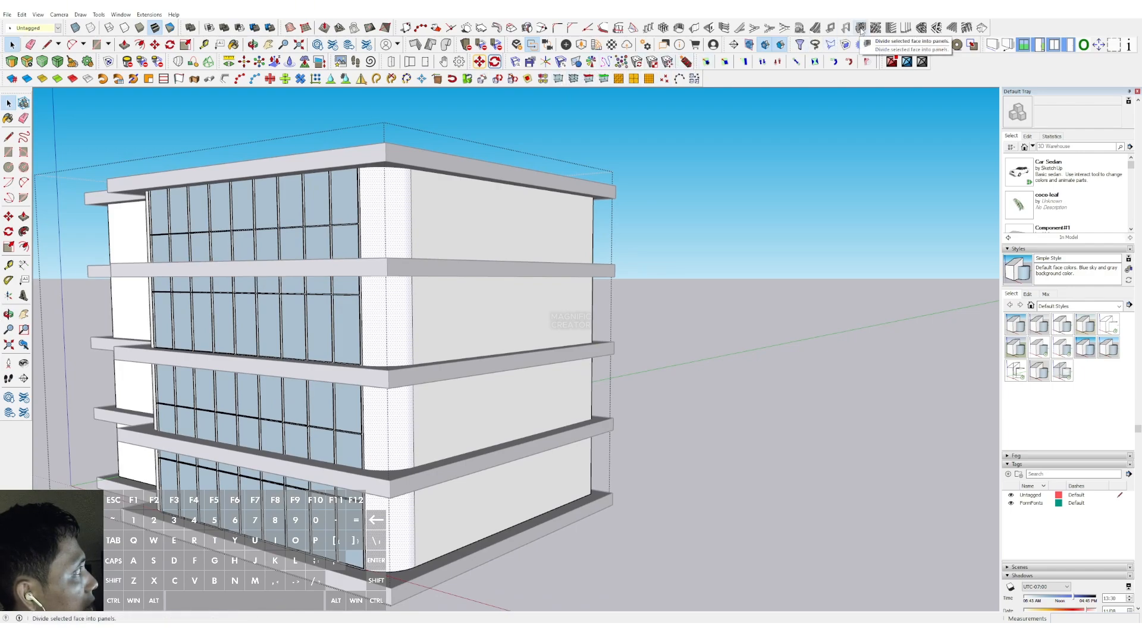
pyautogui.click(860, 29)
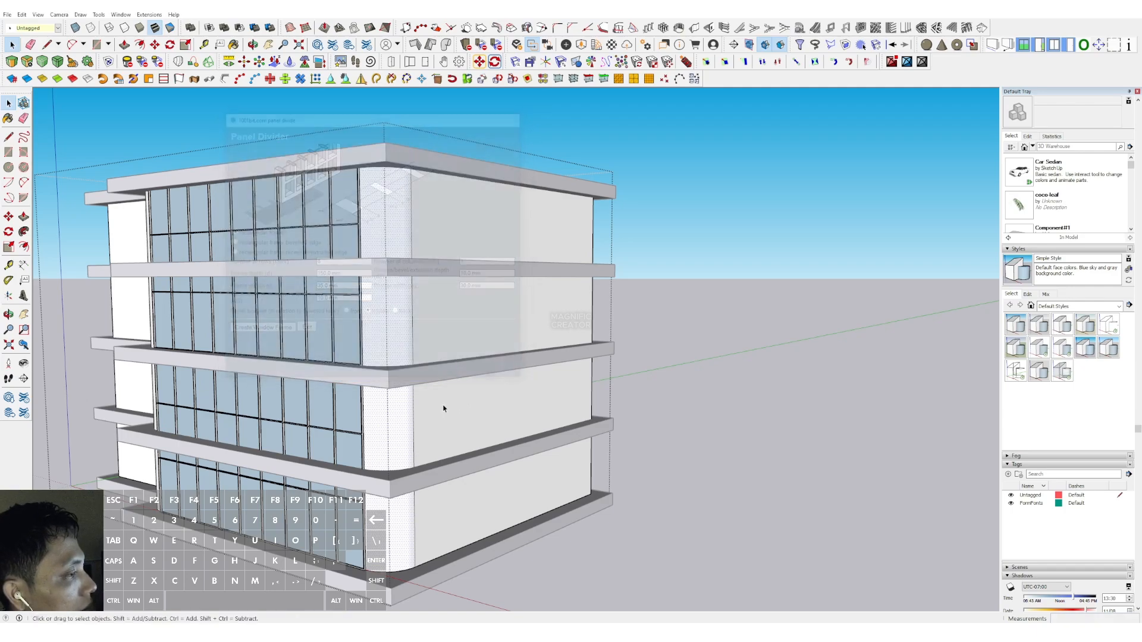
pyautogui.scroll(3, 358, 308)
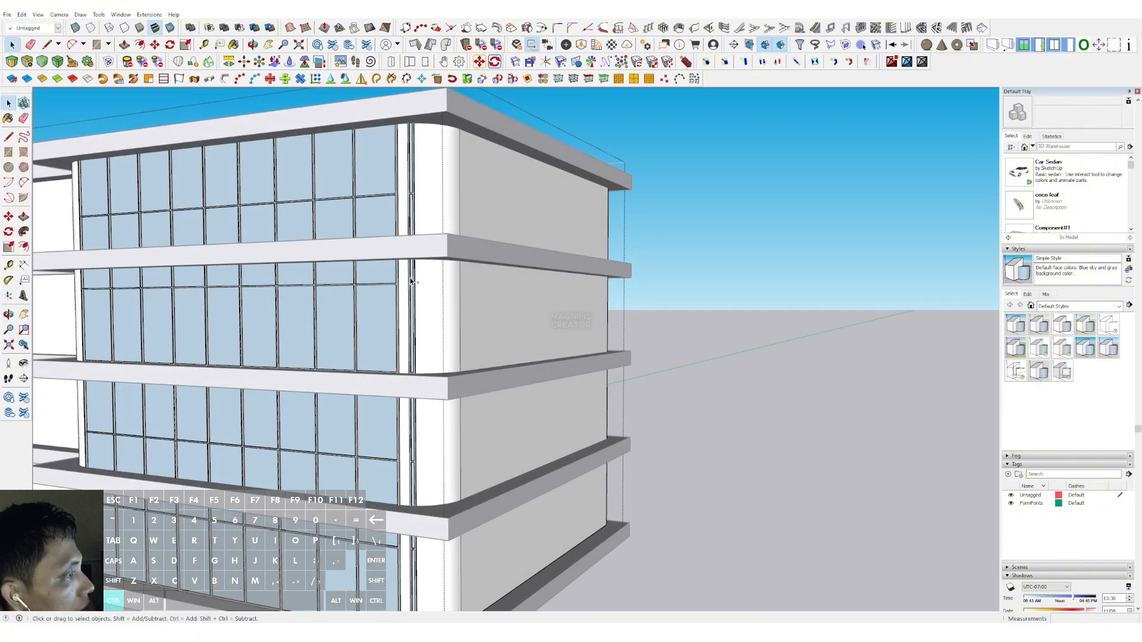
pyautogui.hotkey('ctrl', 'z')
pyautogui.click(427, 294)
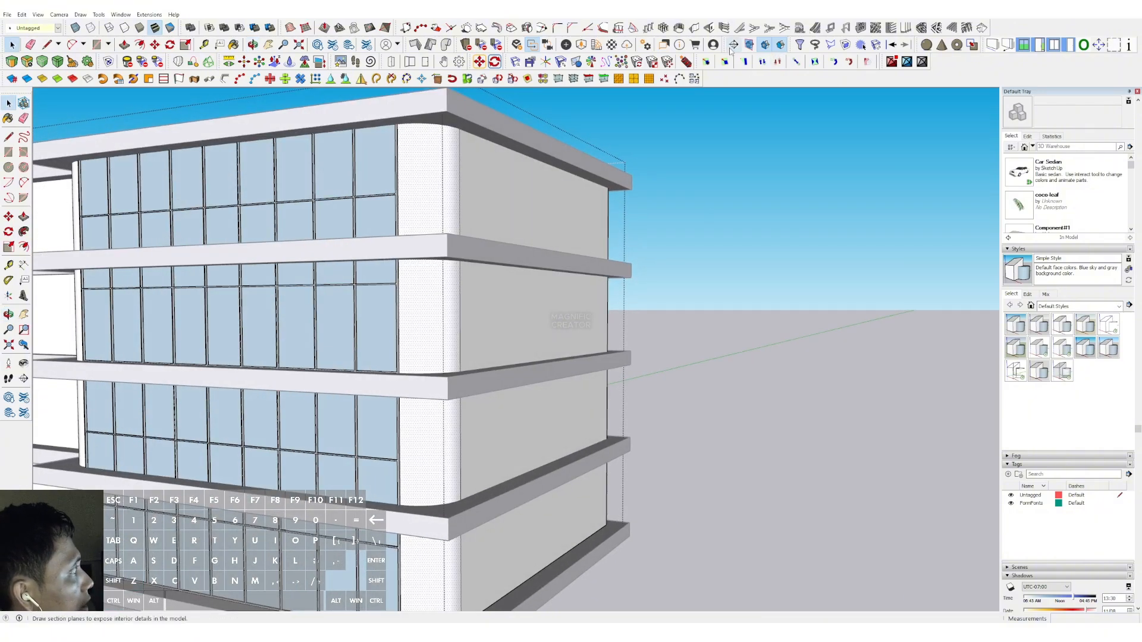
pyautogui.click(861, 28)
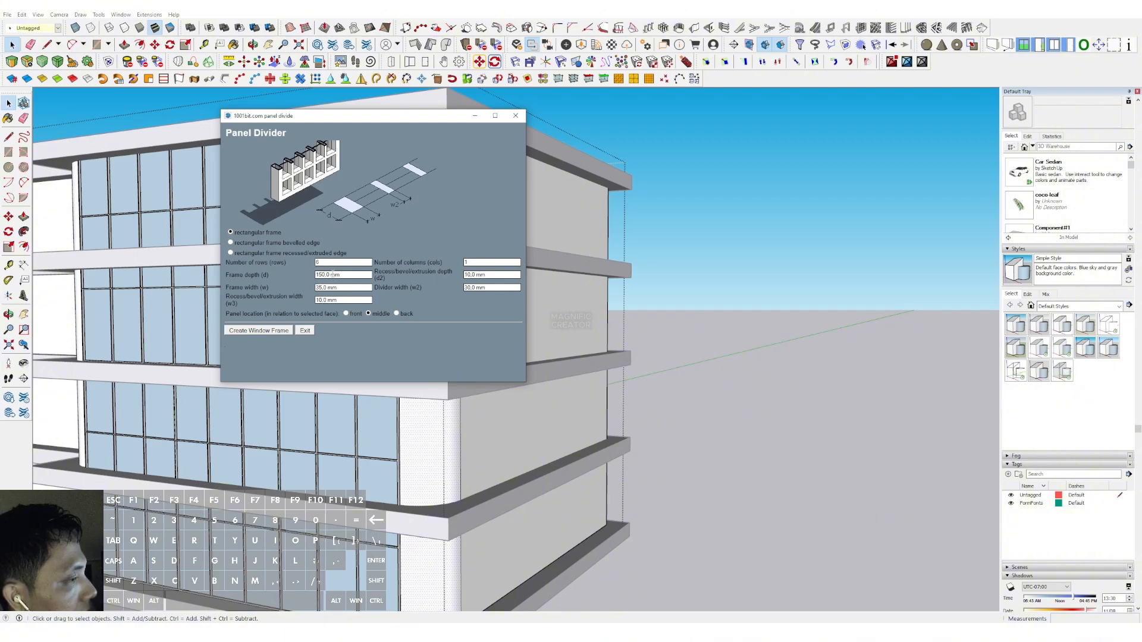
pyautogui.click(230, 244)
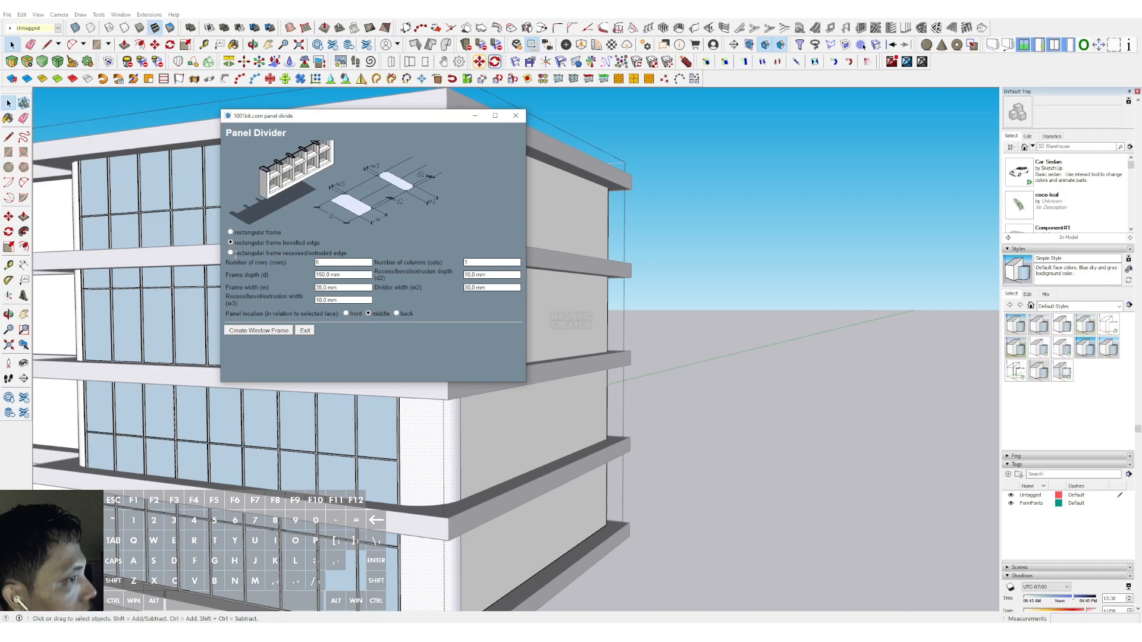
pyautogui.click(231, 252)
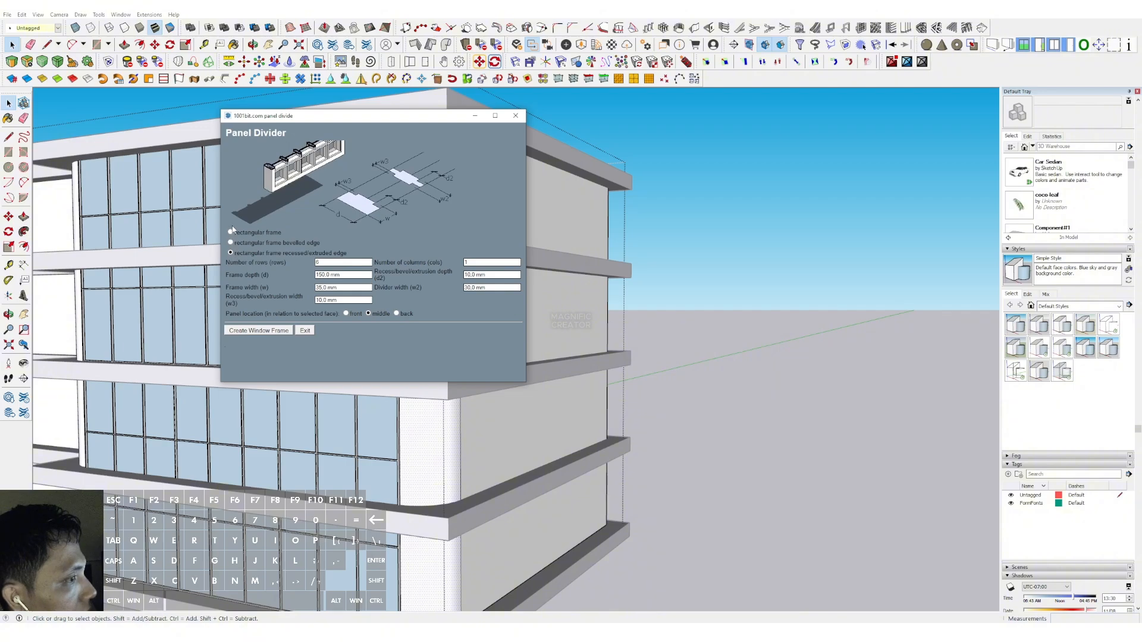
pyautogui.click(232, 233)
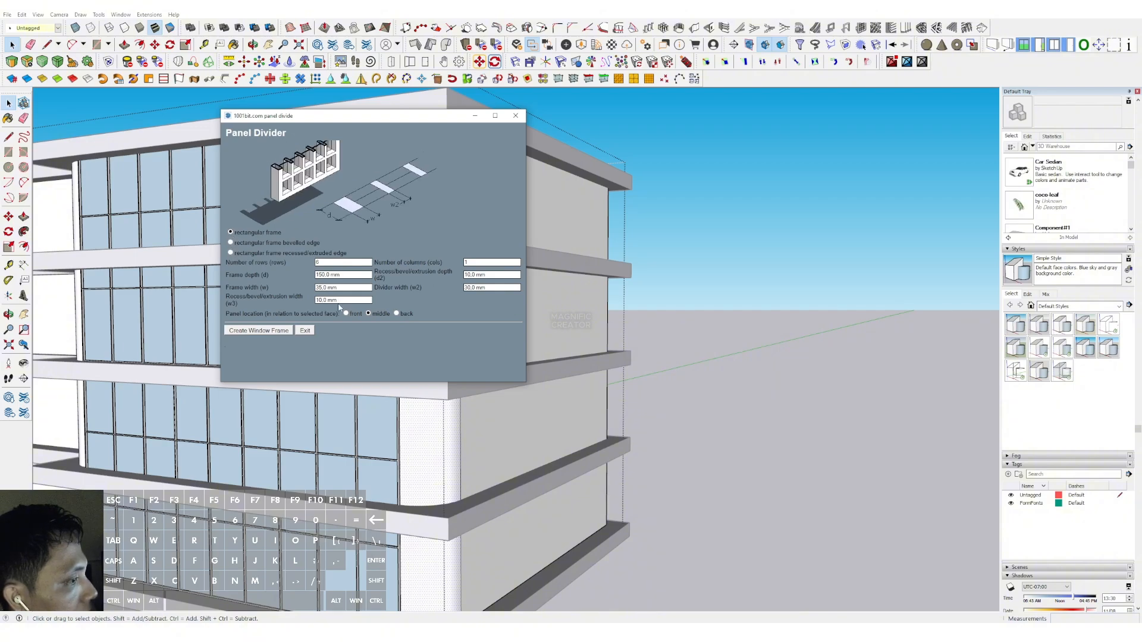
pyautogui.click(516, 118)
# - Divide the side wall face beside the curved corner into rectangular-frame window panels with Panel Divider
pyautogui.moveTo(488, 238); pyautogui.dragTo(384, 328, button='middle')
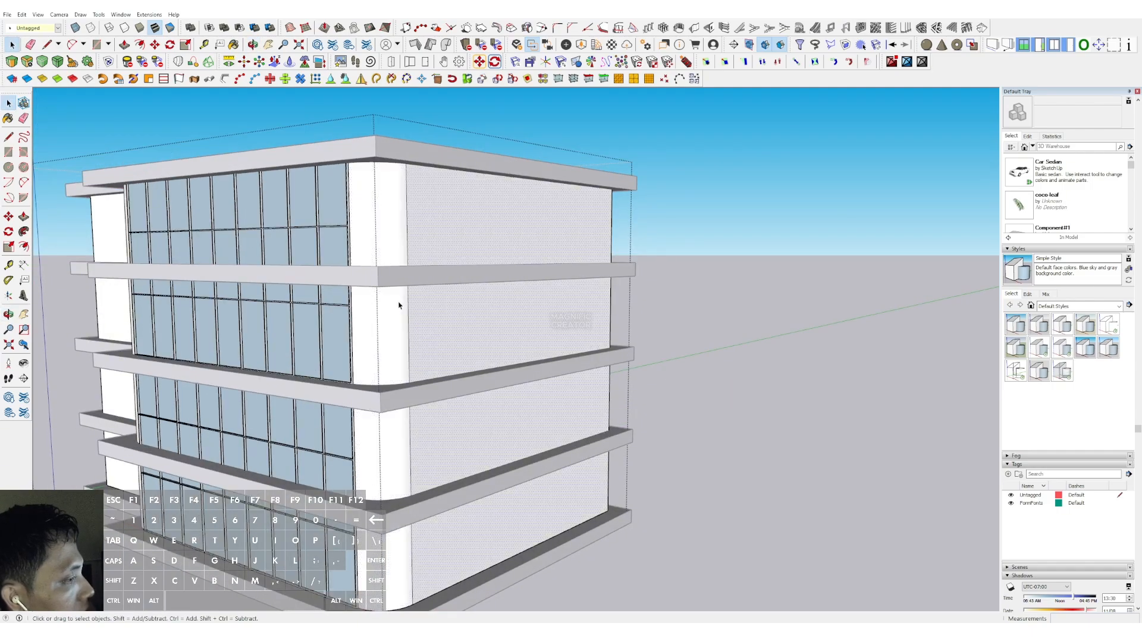
pyautogui.scroll(1, 393, 333)
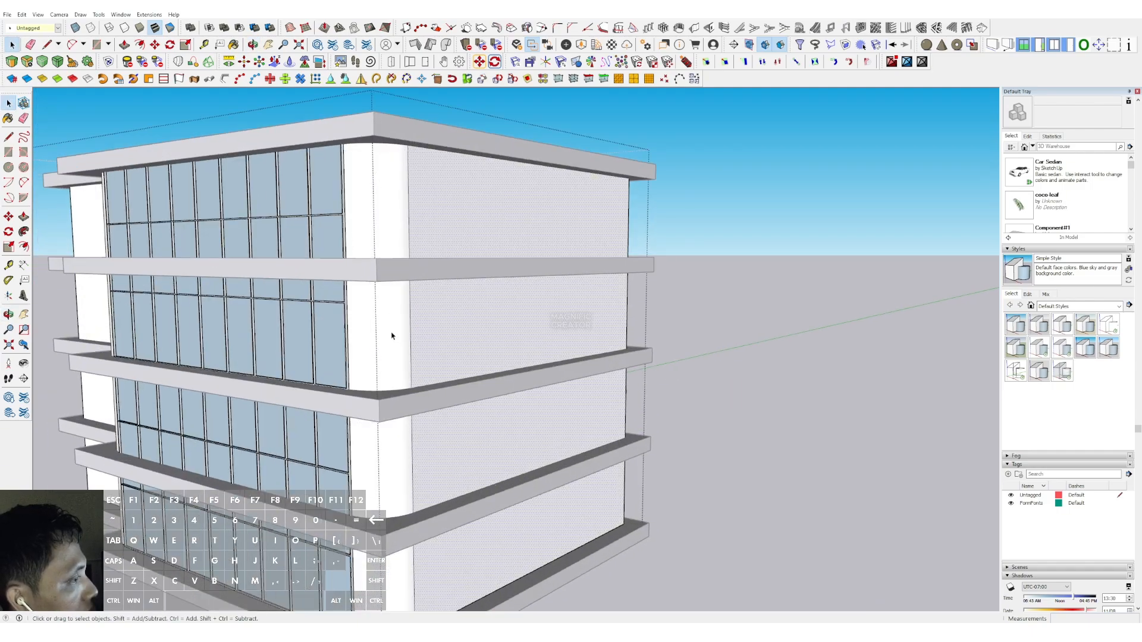
pyautogui.scroll(-1, 390, 332)
pyautogui.keyDown('shift'); pyautogui.moveTo(389, 332); pyautogui.dragTo(391, 320, button='middle'); pyautogui.keyUp('shift')
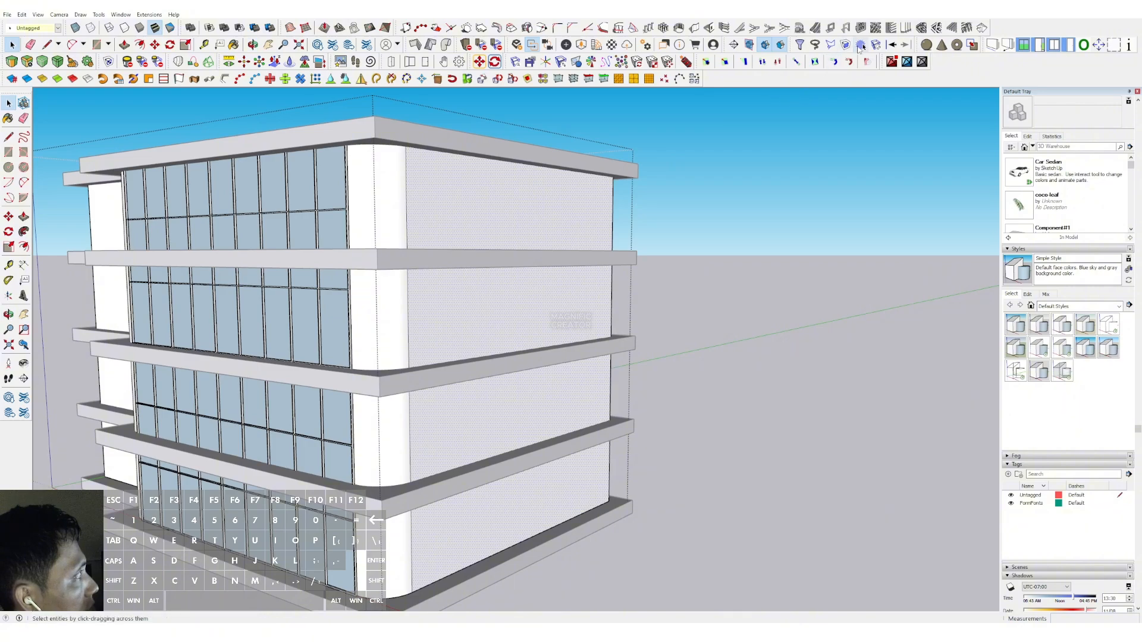
pyautogui.click(861, 28)
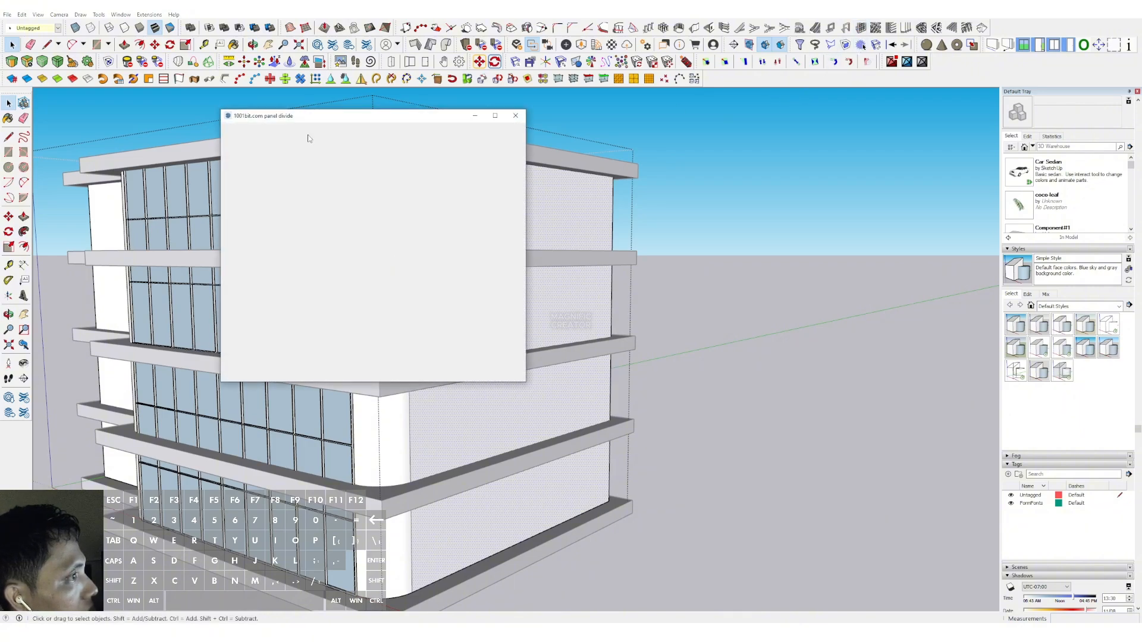
pyautogui.click(515, 115)
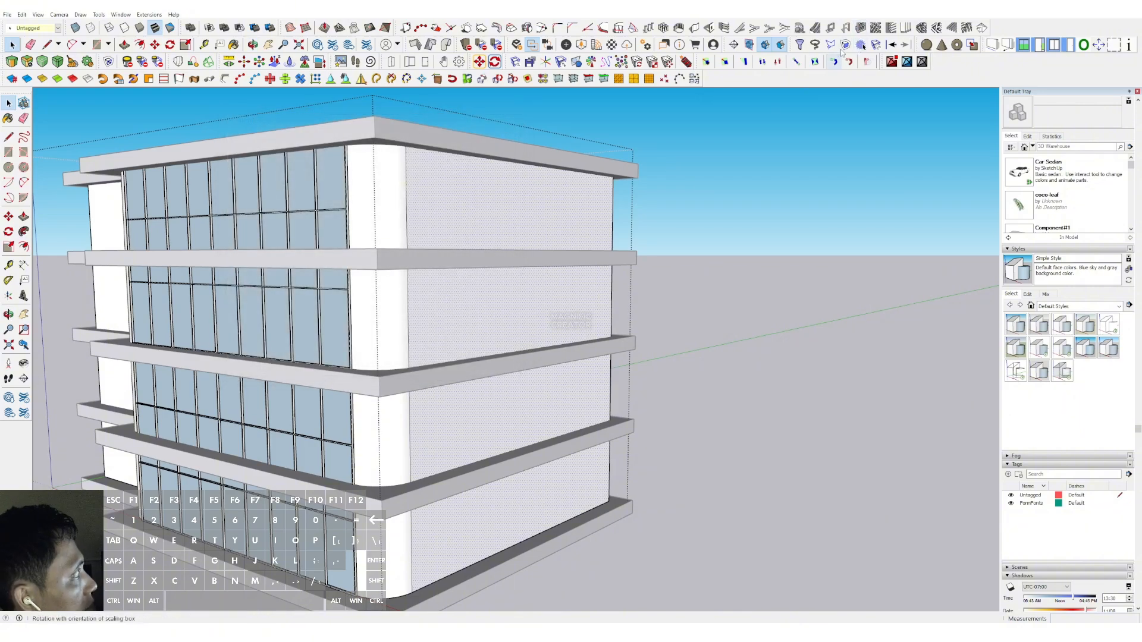
pyautogui.click(861, 28)
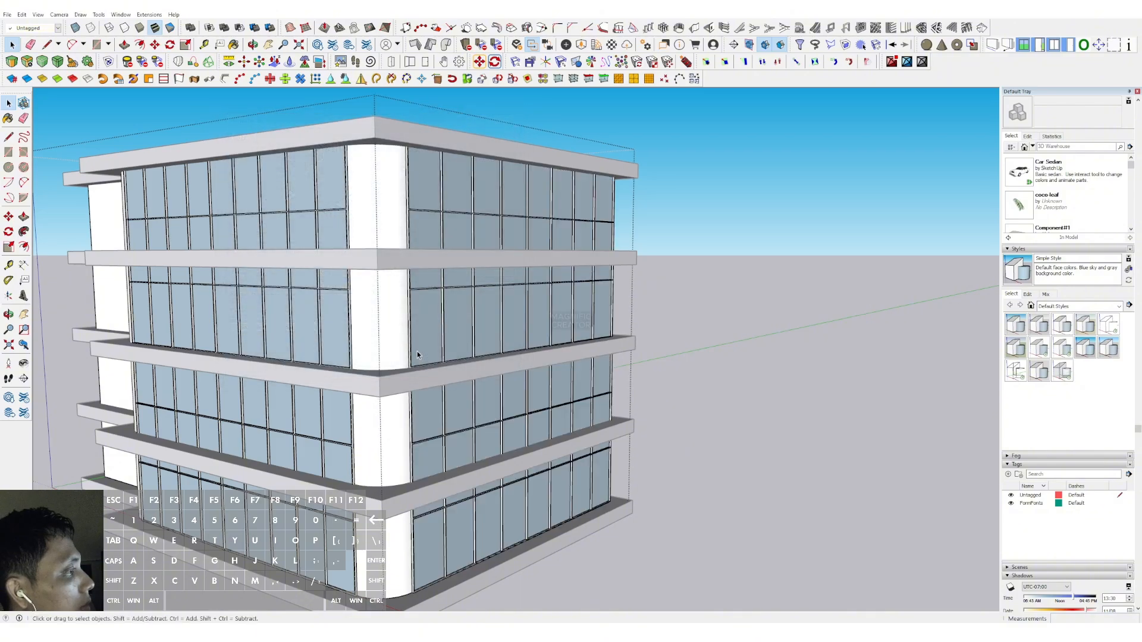
# - Divide the recessed front wall face beside the notch into rectangular-frame window panels in 4 columns with Panel Divider
pyautogui.scroll(-3, 362, 353)
pyautogui.moveTo(362, 353); pyautogui.dragTo(446, 321, button='middle')
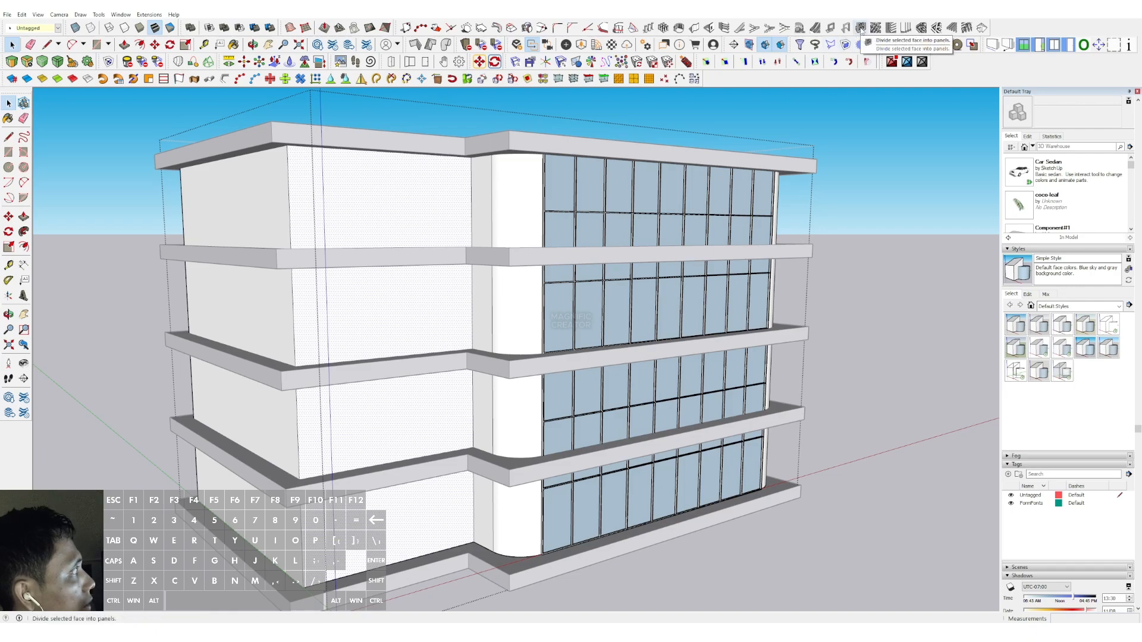
pyautogui.click(860, 28)
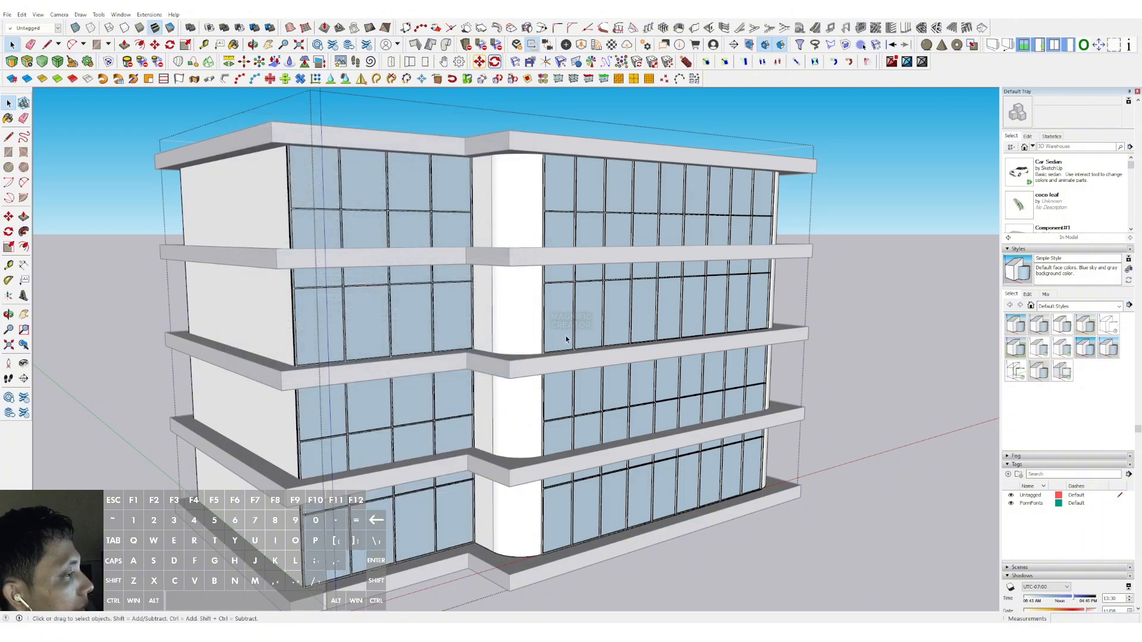
pyautogui.scroll(-3, 473, 314)
pyautogui.moveTo(370, 327); pyautogui.dragTo(479, 326, button='middle')
pyautogui.scroll(10, 1070, 282)
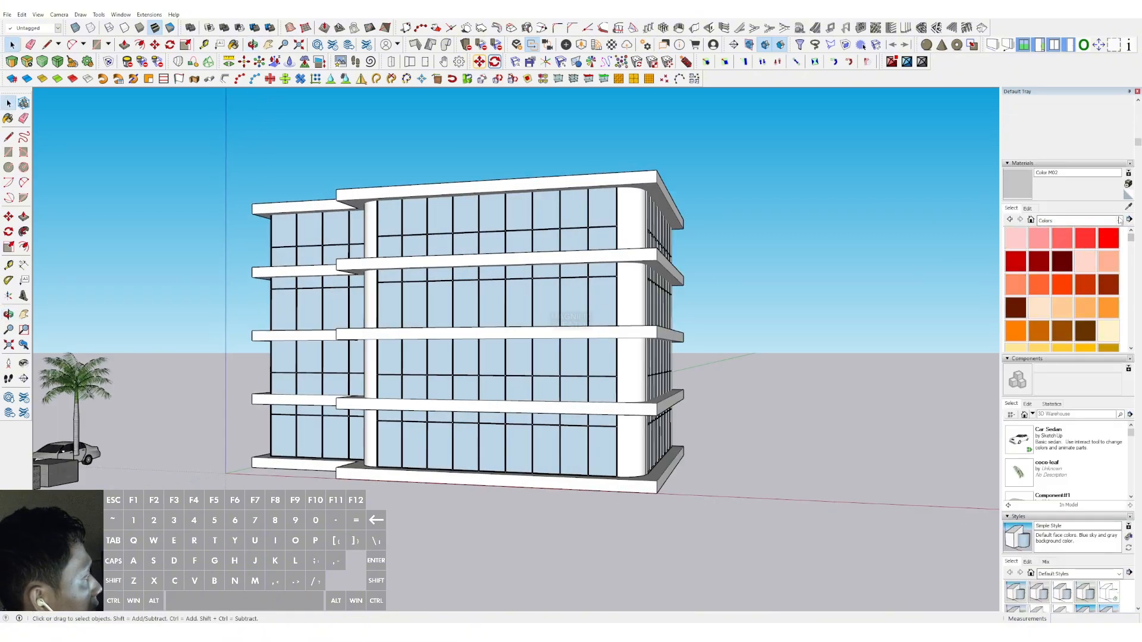
# - Paint all window panels on the long front facade with Translucent Glass Blue from the Glass and Mirrors collection
pyautogui.click(1118, 220)
pyautogui.click(1070, 287)
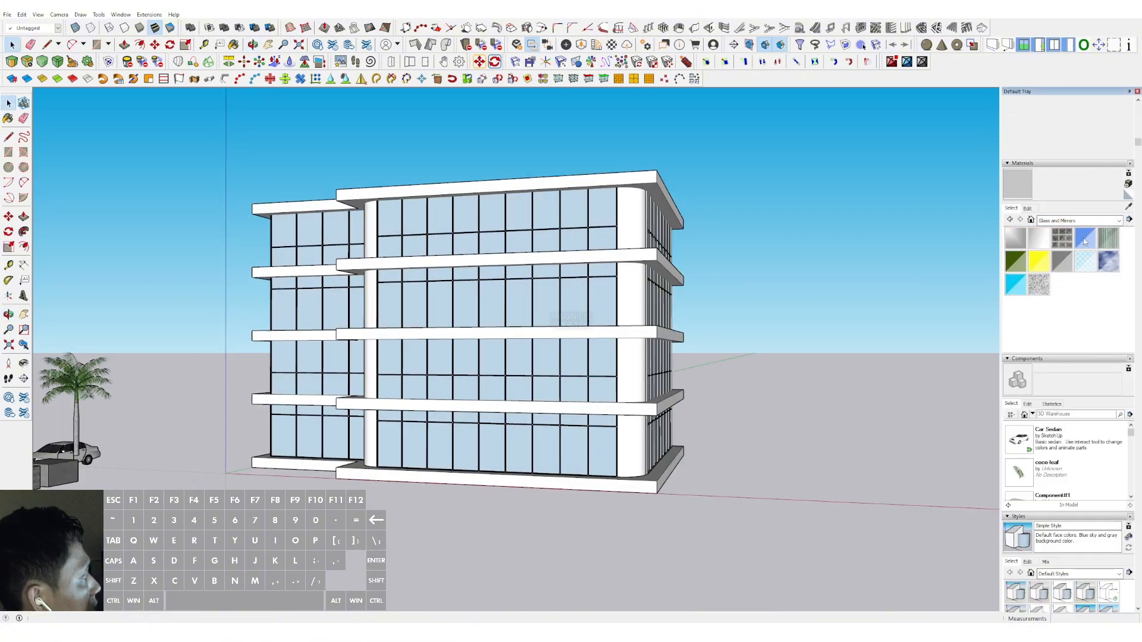
pyautogui.click(1084, 241)
pyautogui.scroll(2, 606, 291)
pyautogui.moveTo(607, 291); pyautogui.dragTo(545, 308, button='middle')
pyautogui.press('space')
pyautogui.doubleClick(557, 305)
pyautogui.doubleClick(557, 306)
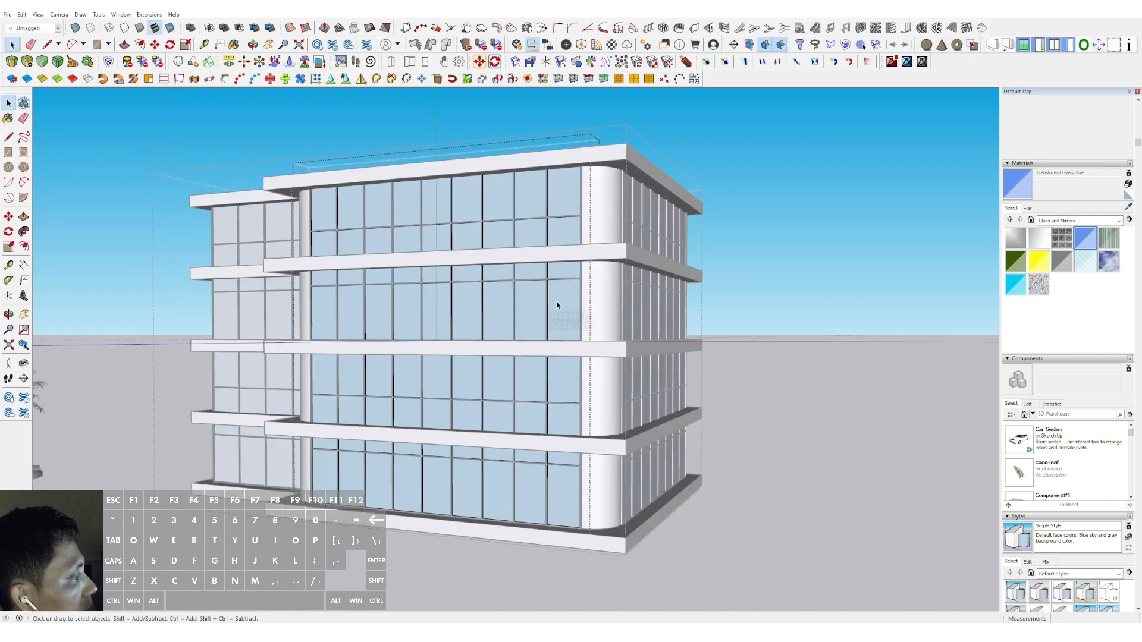
pyautogui.hotkey('ctrl', 'a')
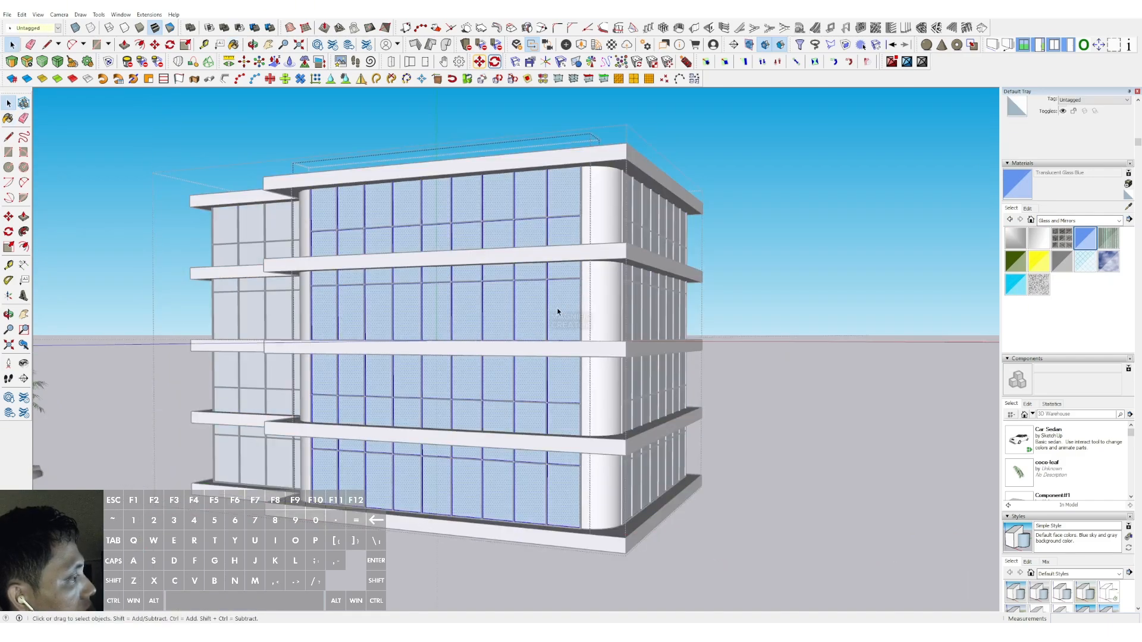
pyautogui.press('b')
pyautogui.click(566, 291)
pyautogui.press('space')
pyautogui.scroll(-2, 562, 298)
pyautogui.click(748, 279)
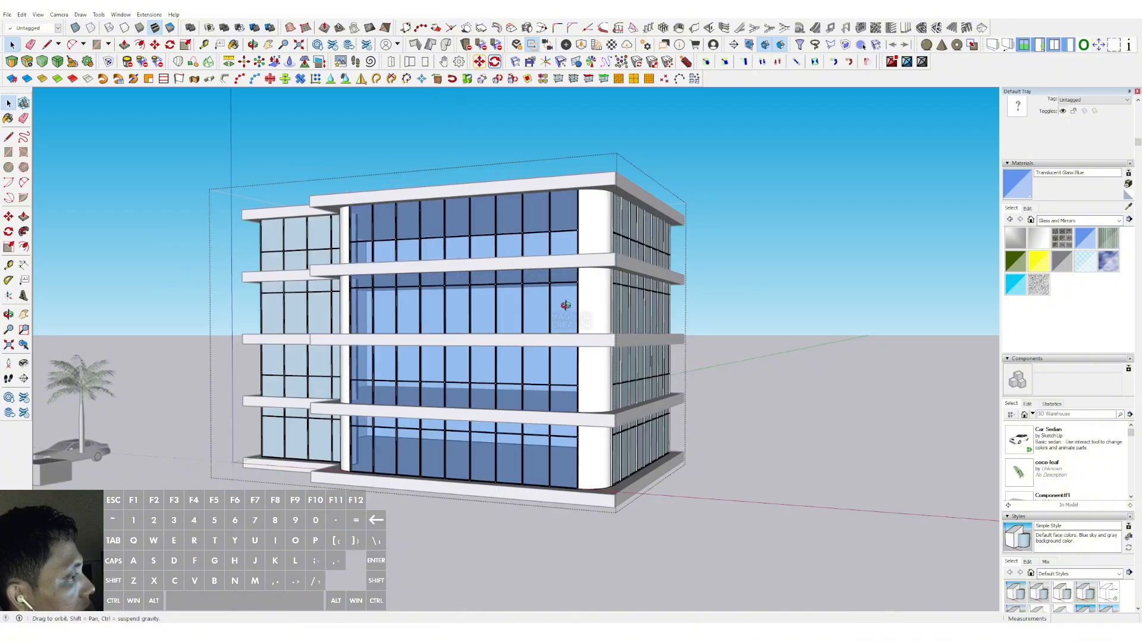
# - Paint all window panels on the side facade beside the curved corner with Translucent Glass Blue
pyautogui.moveTo(566, 306); pyautogui.dragTo(524, 300, button='middle')
pyautogui.scroll(2, 575, 315)
pyautogui.doubleClick(570, 307)
pyautogui.doubleClick(570, 307)
pyautogui.hotkey('ctrl', 'a')
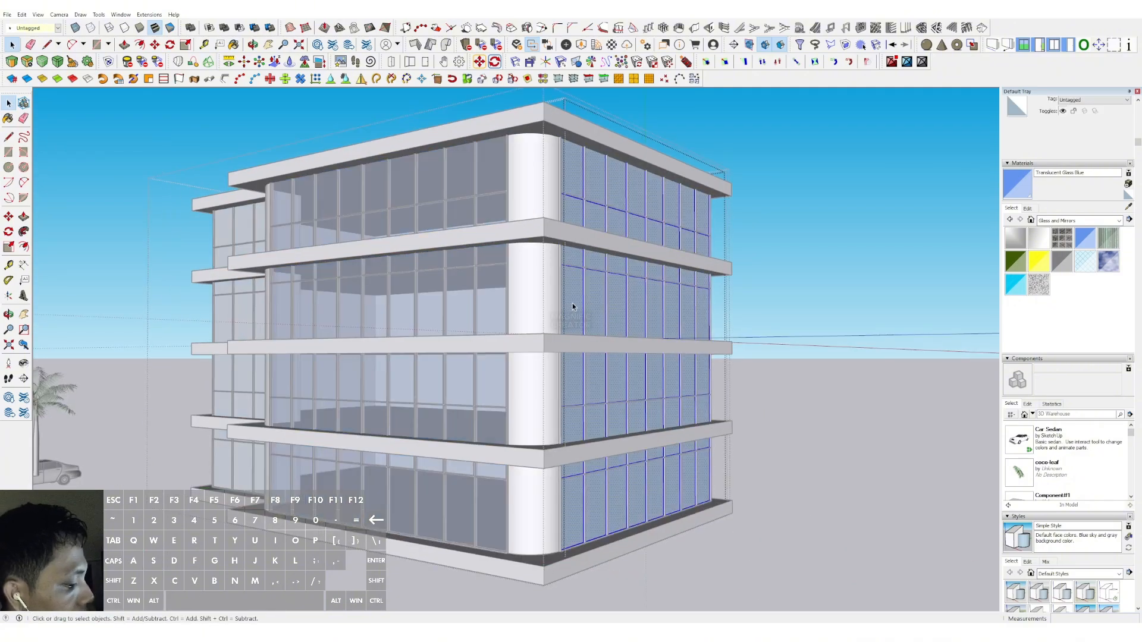
pyautogui.press('b')
pyautogui.click(573, 303)
pyautogui.press('space')
pyautogui.scroll(-2, 574, 300)
# - Paint the window panels of the recessed front facade beside the notch with Translucent Glass Blue
pyautogui.moveTo(642, 311)
pyautogui.mouseDown(button='middle')
pyautogui.moveTo(541, 301)
pyautogui.moveTo(458, 324)
pyautogui.mouseUp(button='middle')
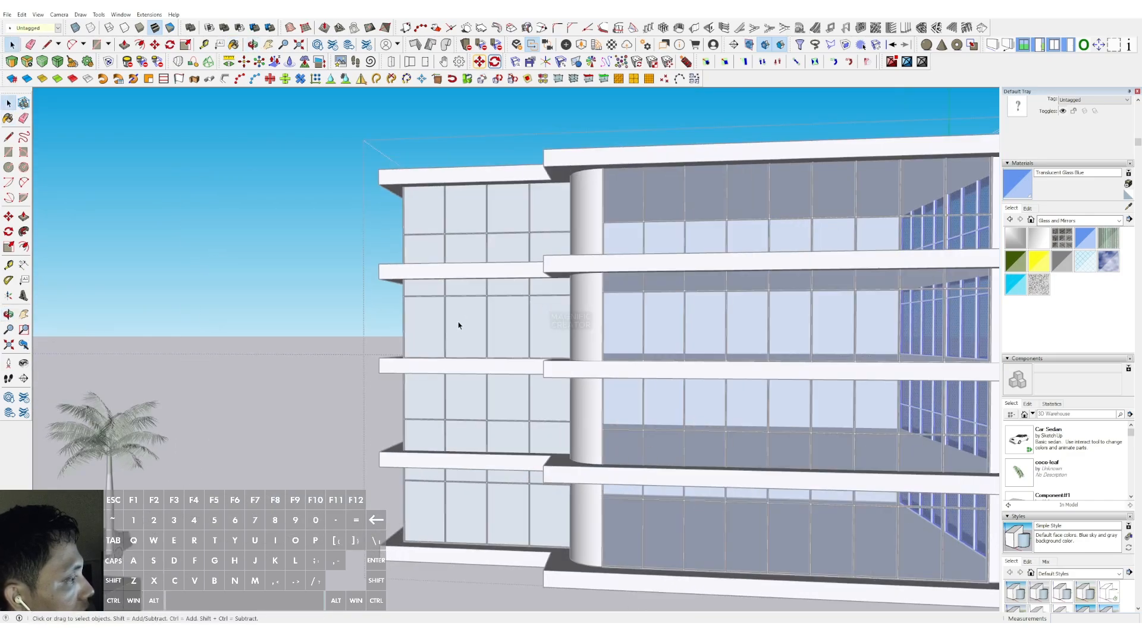
pyautogui.hotkey('ctrl', 'a')
pyautogui.press('b')
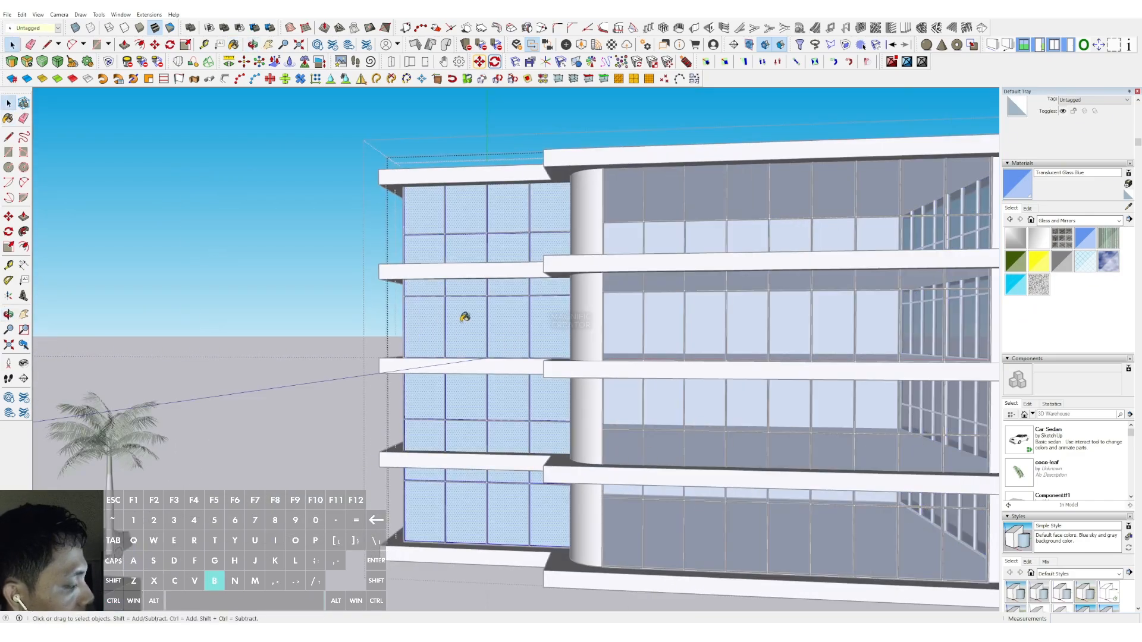
pyautogui.click(460, 322)
pyautogui.press('space')
pyautogui.scroll(-1, 459, 323)
pyautogui.click(310, 287)
pyautogui.click(310, 286)
pyautogui.scroll(-1, 311, 288)
pyautogui.moveTo(443, 329); pyautogui.dragTo(403, 334, button='middle')
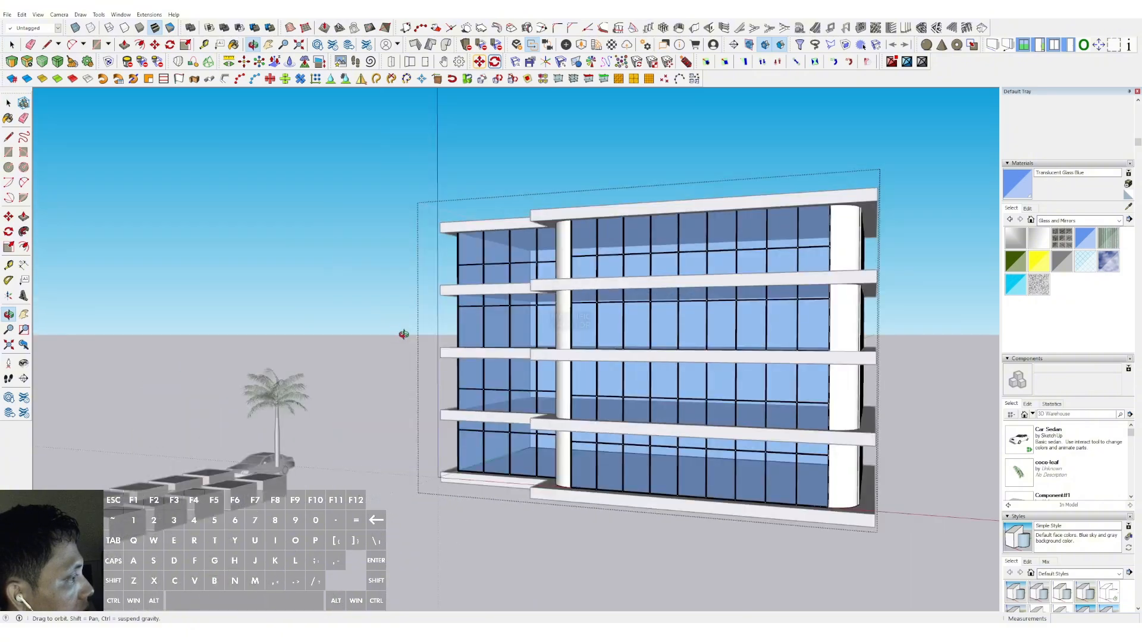
pyautogui.moveTo(600, 349); pyautogui.dragTo(440, 329, button='middle')
pyautogui.moveTo(666, 333)
pyautogui.keyDown('shift'); pyautogui.mouseDown(button='middle')
pyautogui.moveTo(579, 338)
pyautogui.moveTo(540, 311)
pyautogui.mouseUp(button='middle'); pyautogui.keyUp('shift')
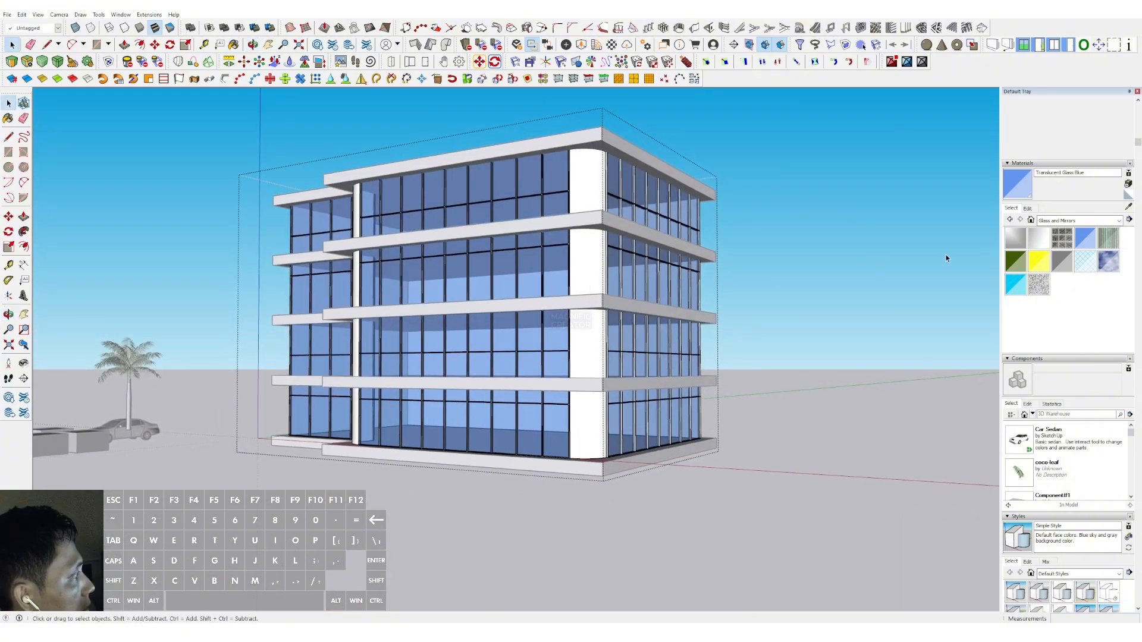
# - Paint the remaining white wall surfaces, including the curved corners, with Translucent Glass Blue
pyautogui.click(1084, 239)
pyautogui.scroll(1, 578, 270)
pyautogui.moveTo(579, 271)
pyautogui.mouseDown(button='middle')
pyautogui.moveTo(426, 290)
pyautogui.moveTo(454, 307)
pyautogui.mouseUp(button='middle')
pyautogui.press('space')
pyautogui.tripleClick(585, 280)
pyautogui.click(585, 279)
pyautogui.press('b')
pyautogui.click(588, 255)
pyautogui.press('space')
pyautogui.scroll(-1, 570, 310)
pyautogui.moveTo(571, 310); pyautogui.dragTo(442, 390, button='middle')
pyautogui.click(719, 275)
pyautogui.scroll(1, 464, 301)
pyautogui.scroll(-1, 420, 314)
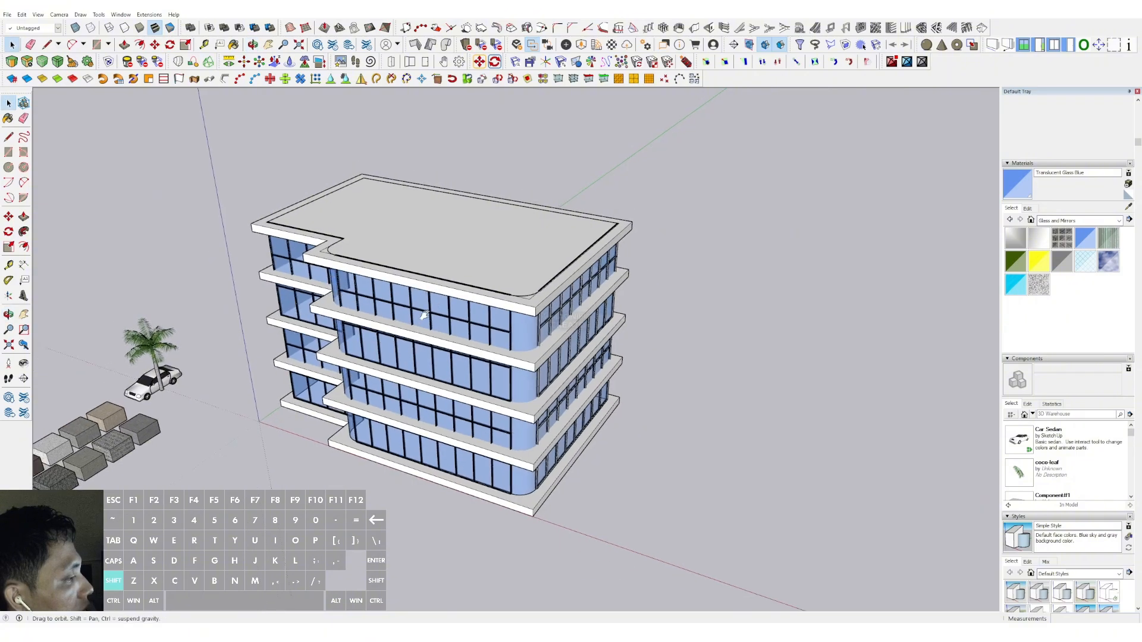
# - Make the floor slab directly above the ground storey a unique component
pyautogui.moveTo(421, 316); pyautogui.dragTo(440, 174, button='middle')
pyautogui.scroll(1, 458, 339)
pyautogui.moveTo(462, 333); pyautogui.dragTo(463, 311, button='middle')
pyautogui.scroll(-1, 469, 375)
pyautogui.moveTo(469, 371); pyautogui.dragTo(437, 384, button='middle')
pyautogui.scroll(2, 448, 379)
pyautogui.scroll(2, 476, 357)
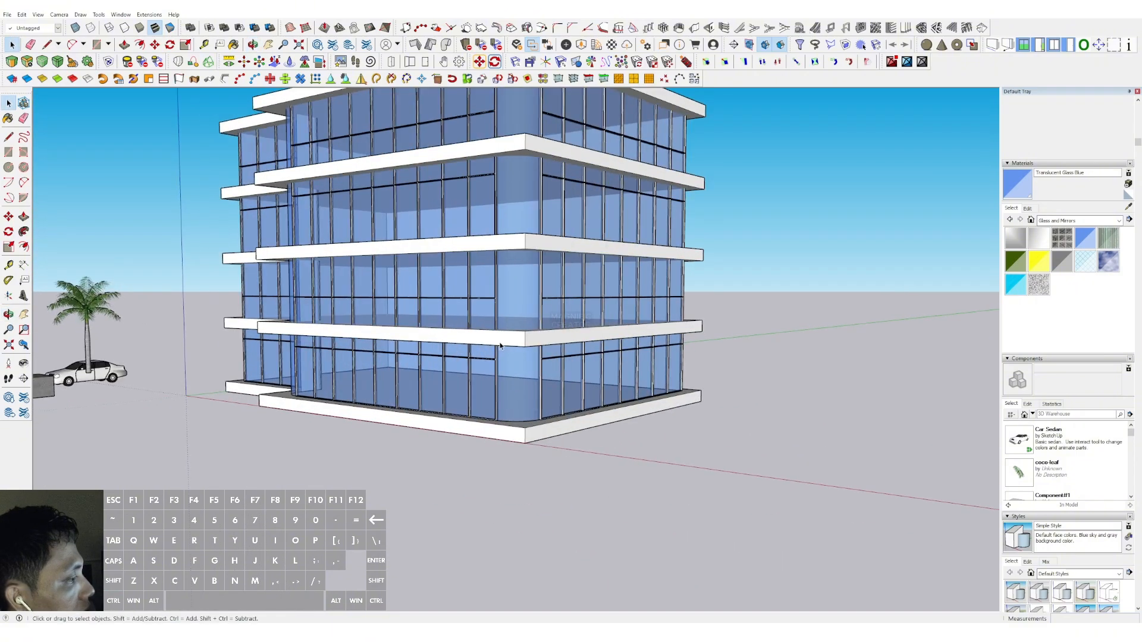
pyautogui.rightClick(501, 338)
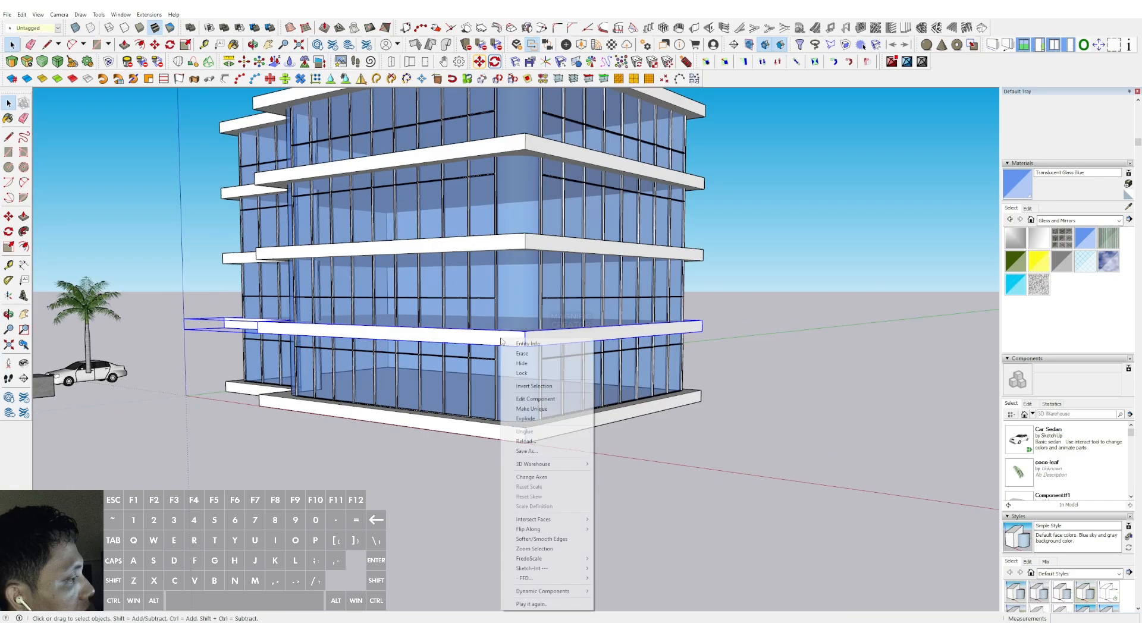
pyautogui.click(522, 412)
# - Push/Pull the front face of the slab above the ground storey outward to form a projecting entrance canopy
pyautogui.scroll(1, 469, 340)
pyautogui.moveTo(472, 341); pyautogui.dragTo(405, 357, button='middle')
pyautogui.doubleClick(408, 357)
pyautogui.press('v')
pyautogui.click(416, 355)
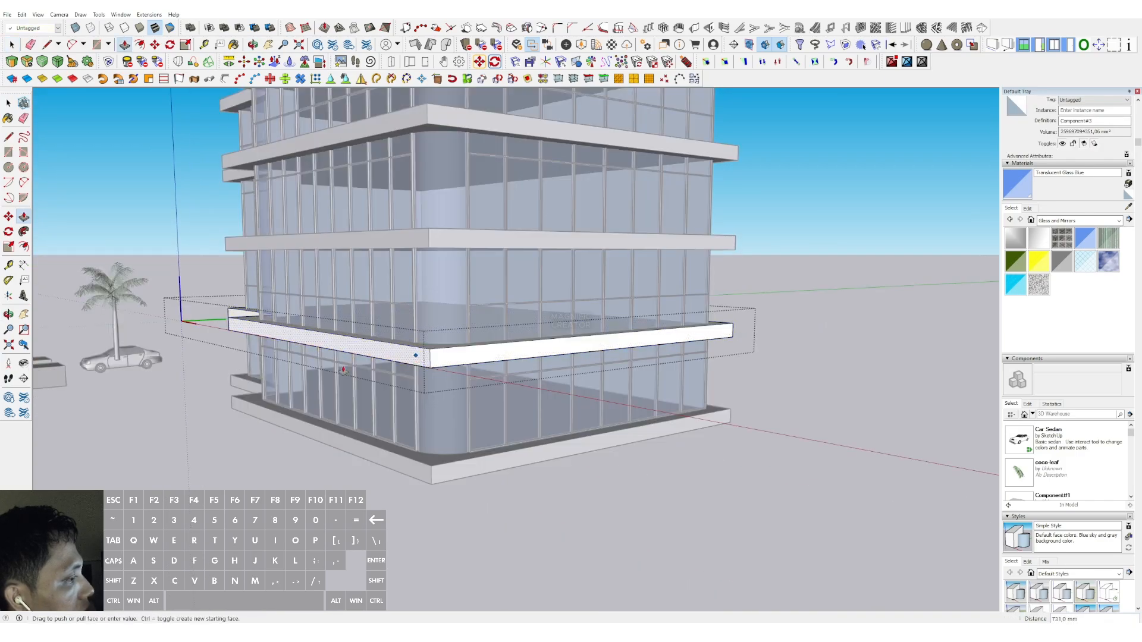
pyautogui.moveTo(307, 410); pyautogui.dragTo(254, 420, button='middle')
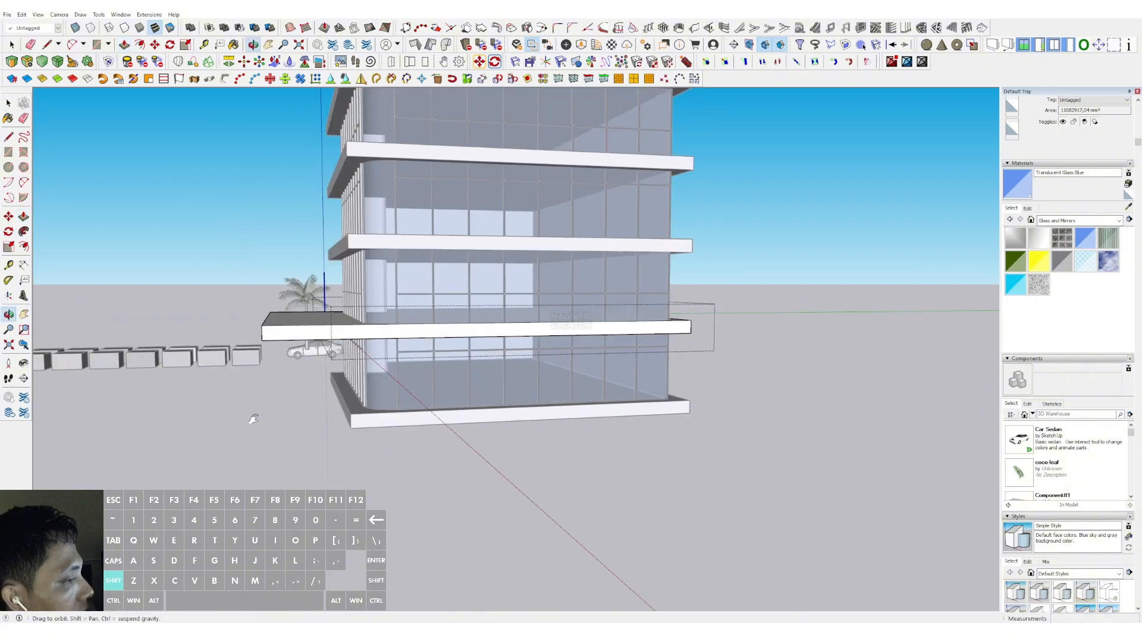
pyautogui.press('space')
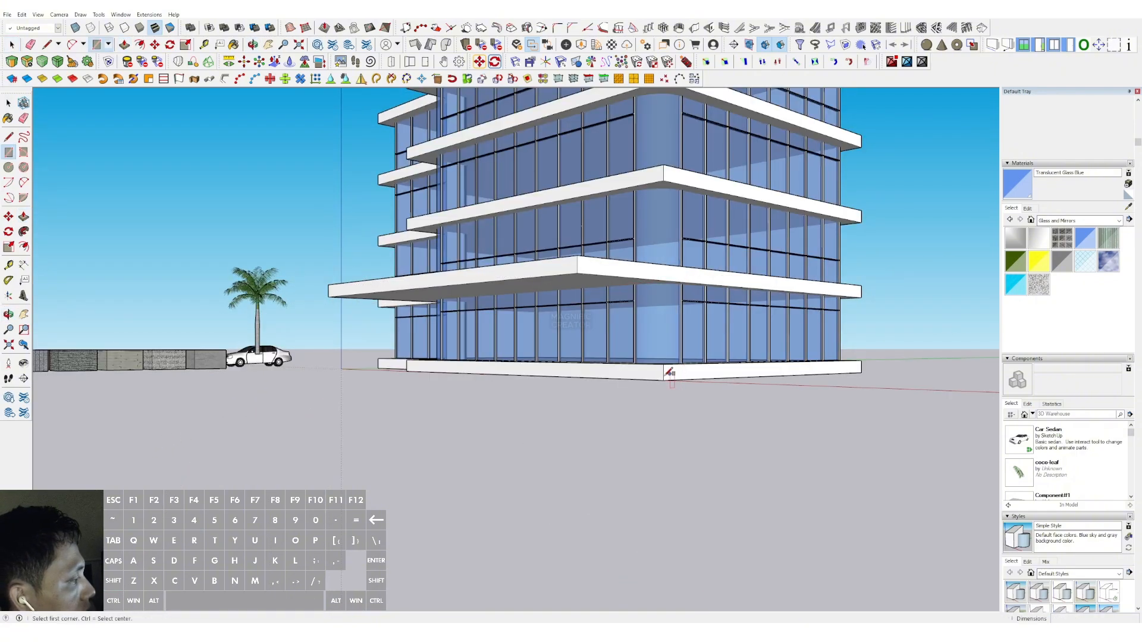
# - Draw a rectangle about 18.3 × 0.64 m over the base slab's long front edge and extrude it out to the canopy's front edge
pyautogui.click(663, 380)
pyautogui.moveTo(402, 369); pyautogui.dragTo(438, 373, button='middle')
pyautogui.scroll(2, 438, 373)
pyautogui.click(415, 367)
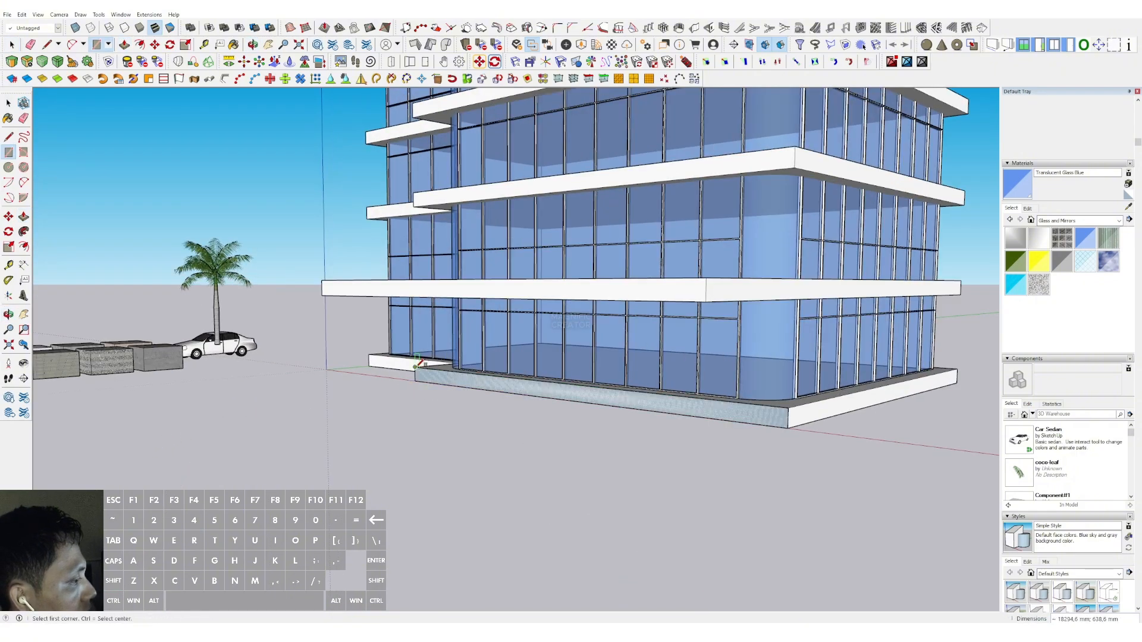
pyautogui.press('v')
pyautogui.click(432, 379)
pyautogui.click(378, 289)
pyautogui.press('space')
# - Draw a diagonal line on the entrance platform's front face near the curved corner and cut away the wedge above it to form a ramp
pyautogui.scroll(-2, 401, 380)
pyautogui.moveTo(494, 379); pyautogui.dragTo(412, 382, button='middle')
pyautogui.click(402, 401)
pyautogui.scroll(1, 484, 418)
pyautogui.press('d')
pyautogui.click(500, 445)
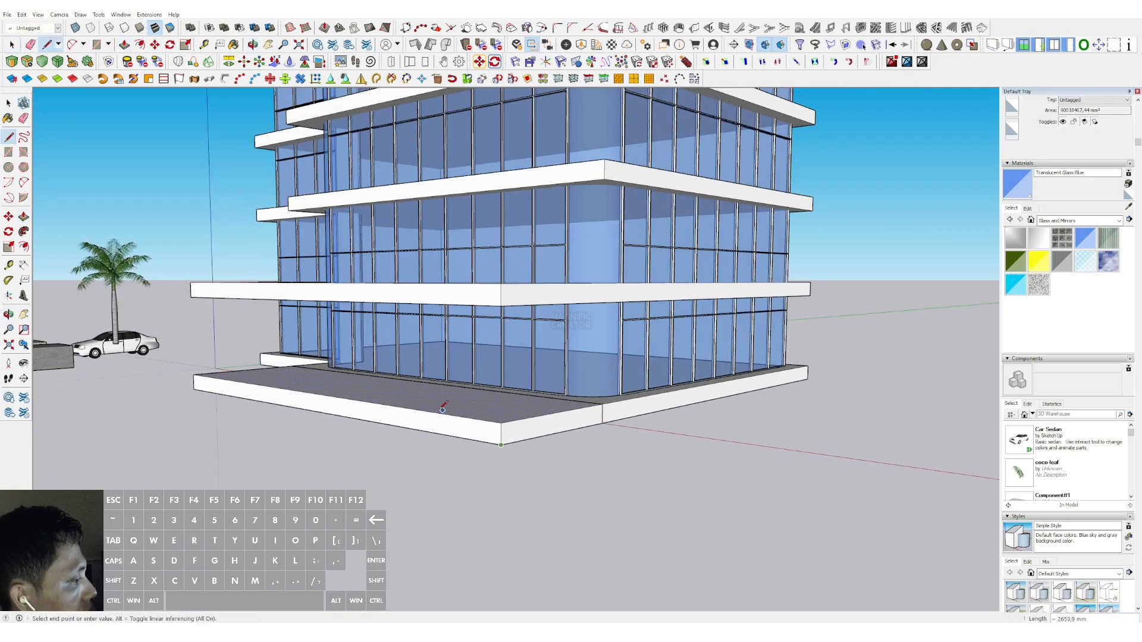
pyautogui.press('v')
pyautogui.click(484, 432)
pyautogui.click(601, 413)
pyautogui.press('space')
pyautogui.scroll(-1, 372, 390)
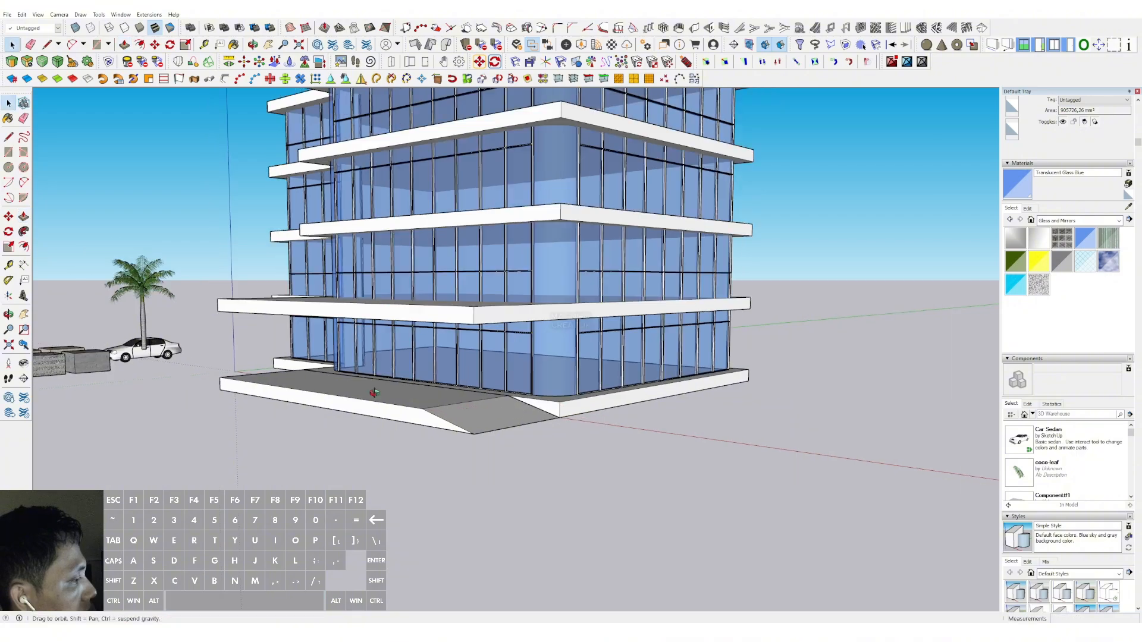
# - Draw a diagonal line at the platform's opposite end, beside the notch, and cut away the wedge above it for a second ramp
pyautogui.moveTo(372, 390); pyautogui.dragTo(467, 398, button='middle')
pyautogui.press('d')
pyautogui.click(379, 423)
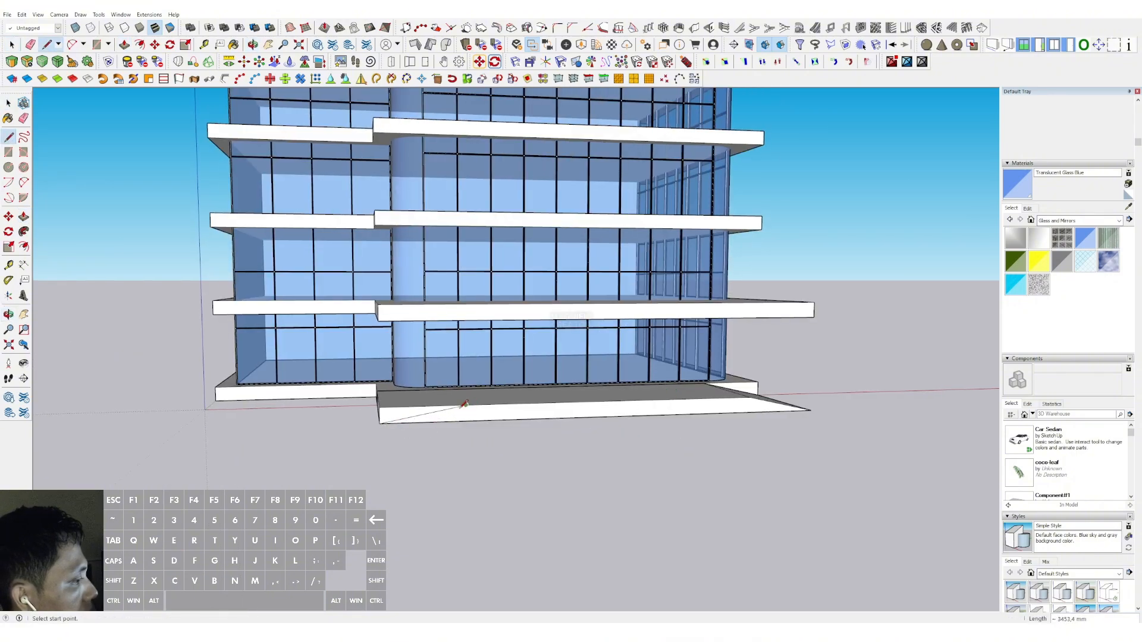
pyautogui.press('v')
pyautogui.scroll(1, 386, 415)
pyautogui.click(395, 416)
pyautogui.click(381, 390)
pyautogui.press('space')
pyautogui.scroll(-1, 410, 384)
# - Make the entrance platform with its two end ramps into a group
pyautogui.moveTo(413, 380); pyautogui.dragTo(512, 386, button='middle')
pyautogui.scroll(-2, 512, 385)
pyautogui.tripleClick(503, 395)
pyautogui.rightClick(503, 392)
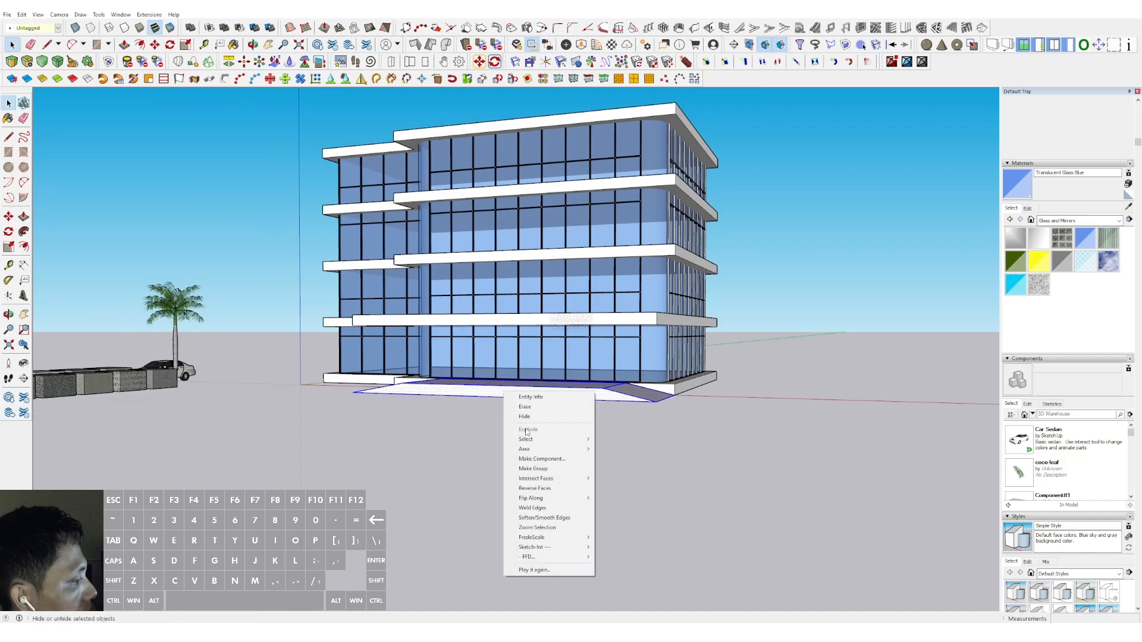
pyautogui.click(536, 468)
pyautogui.scroll(-1, 510, 385)
pyautogui.keyDown('shift'); pyautogui.moveTo(510, 384); pyautogui.dragTo(470, 412, button='middle'); pyautogui.keyUp('shift')
pyautogui.scroll(3, 519, 424)
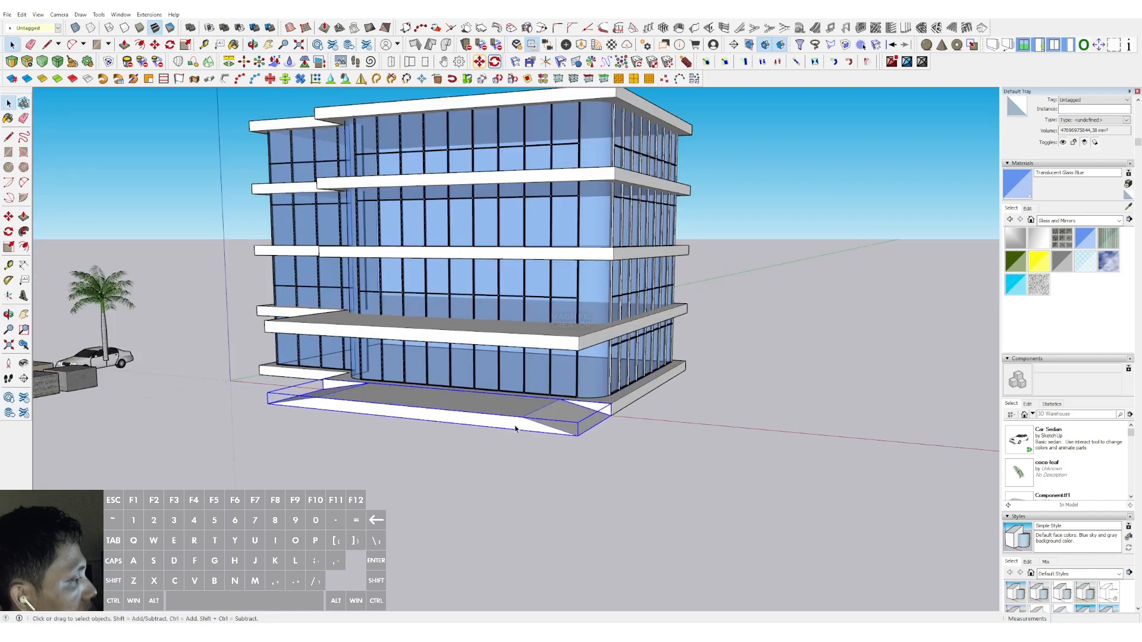
# - Draw a rectangle on the platform's front face between the two ramps and extrude it outward into a block
pyautogui.press('r')
pyautogui.click(524, 415)
pyautogui.scroll(2, 339, 407)
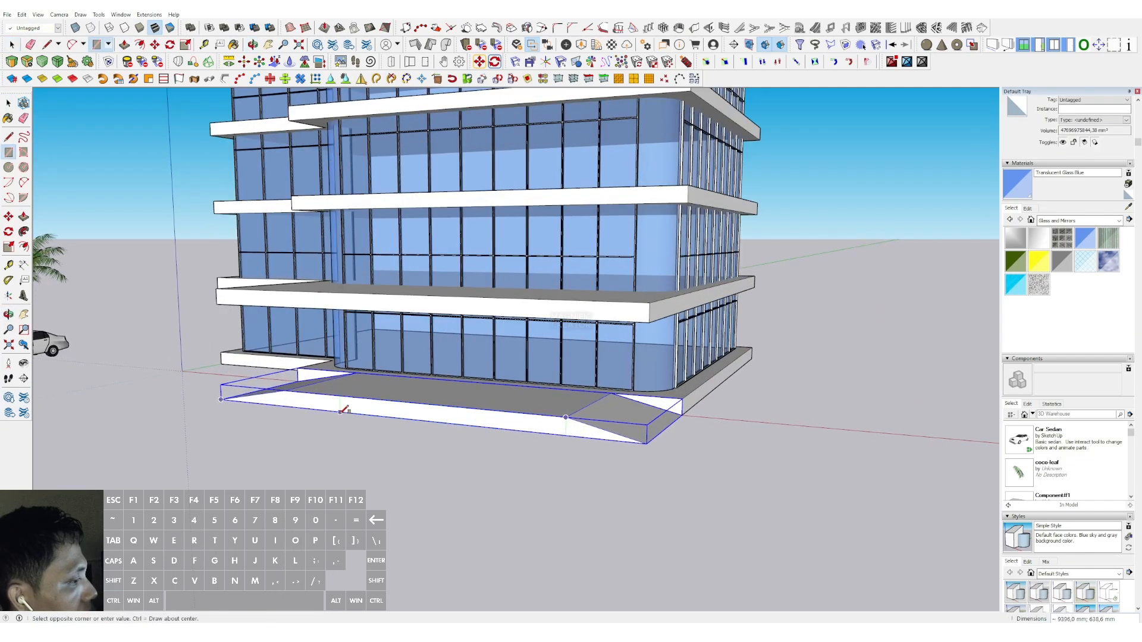
pyautogui.keyDown('shift'); pyautogui.click(287, 393); pyautogui.keyUp('shift')
pyautogui.press('space')
pyautogui.click(306, 402)
pyautogui.press('p')
pyautogui.click(305, 404)
pyautogui.click(229, 453)
pyautogui.press('space')
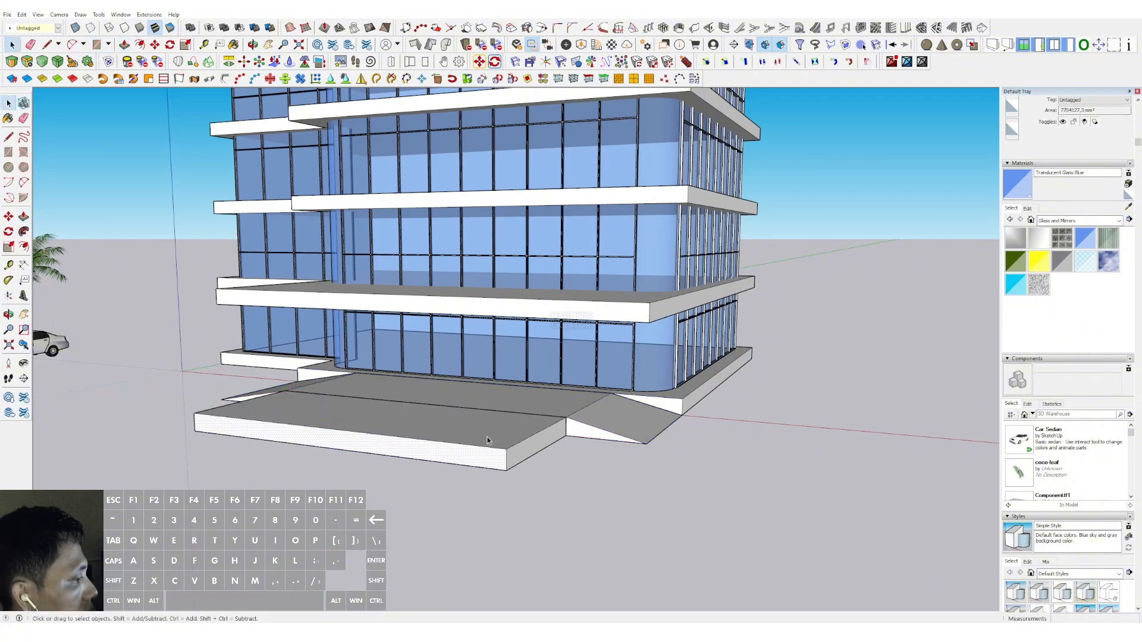
# - Move the front block's top outer edge down almost to the ground to make a slope, and group the block
pyautogui.click(480, 449)
pyautogui.scroll(2, 493, 454)
pyautogui.press('m')
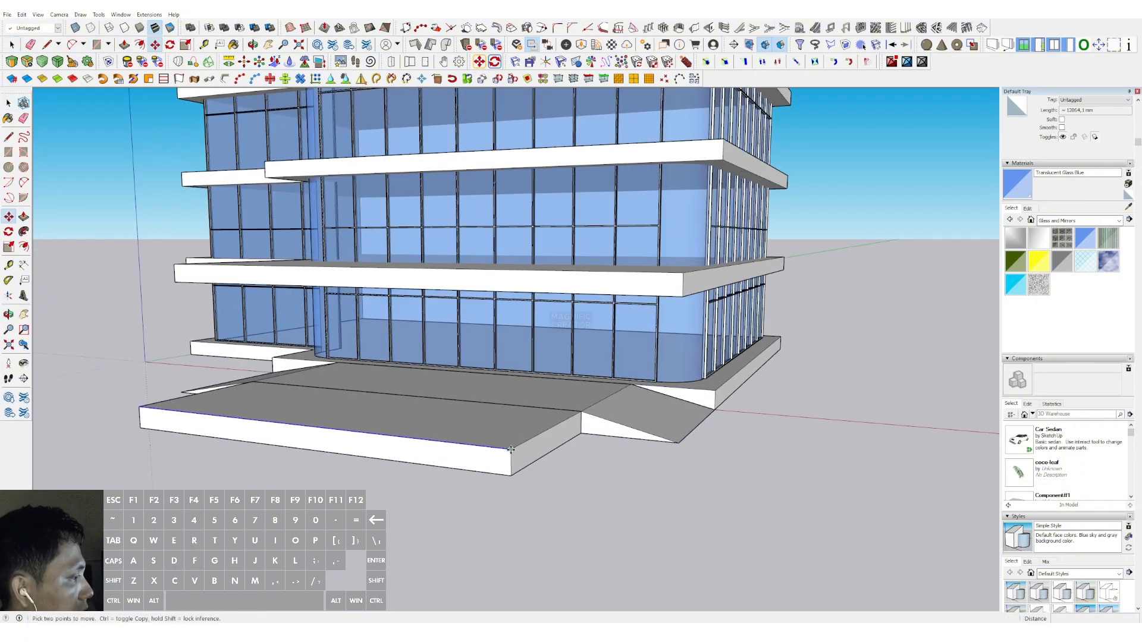
pyautogui.click(512, 456)
pyautogui.click(511, 474)
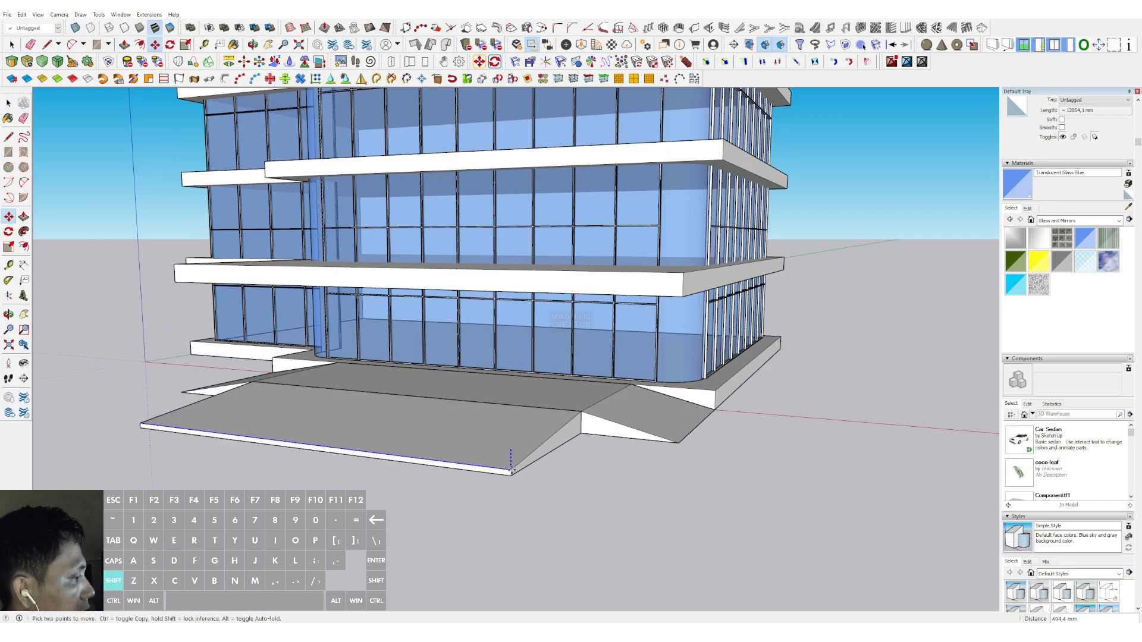
pyautogui.press('space')
pyautogui.keyDown('shift'); pyautogui.click(538, 437); pyautogui.keyUp('shift')
pyautogui.scroll(-6, 538, 437)
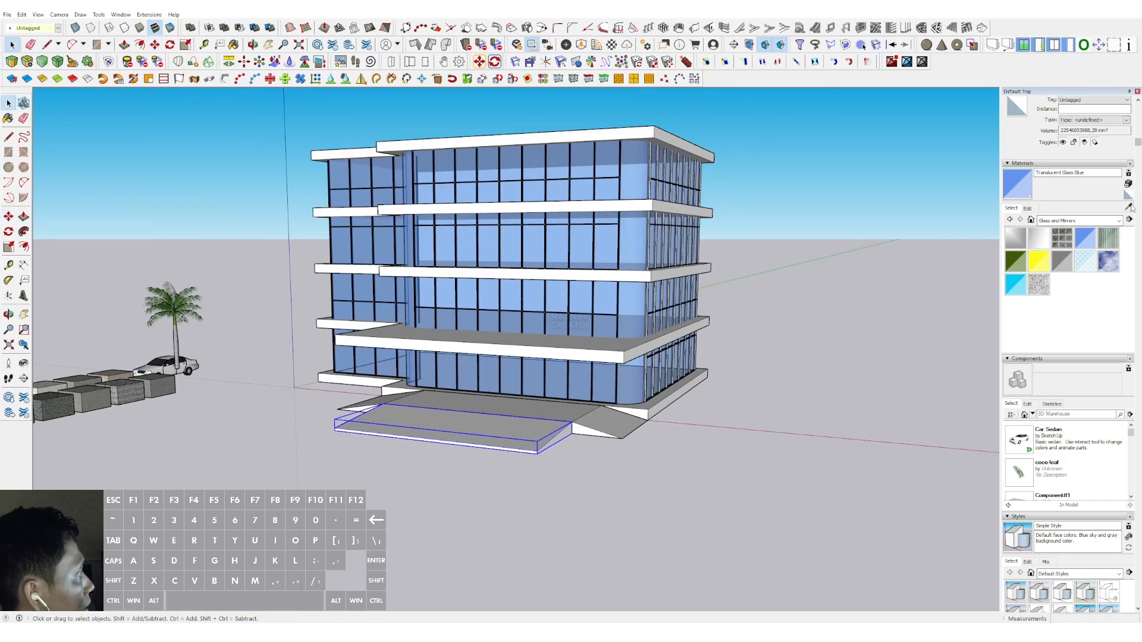
# - Sample the grass material from the sample blocks and paint the sloped block's top face with it
pyautogui.moveTo(535, 452); pyautogui.dragTo(529, 437, button='middle')
pyautogui.click(208, 387)
pyautogui.scroll(2, 575, 393)
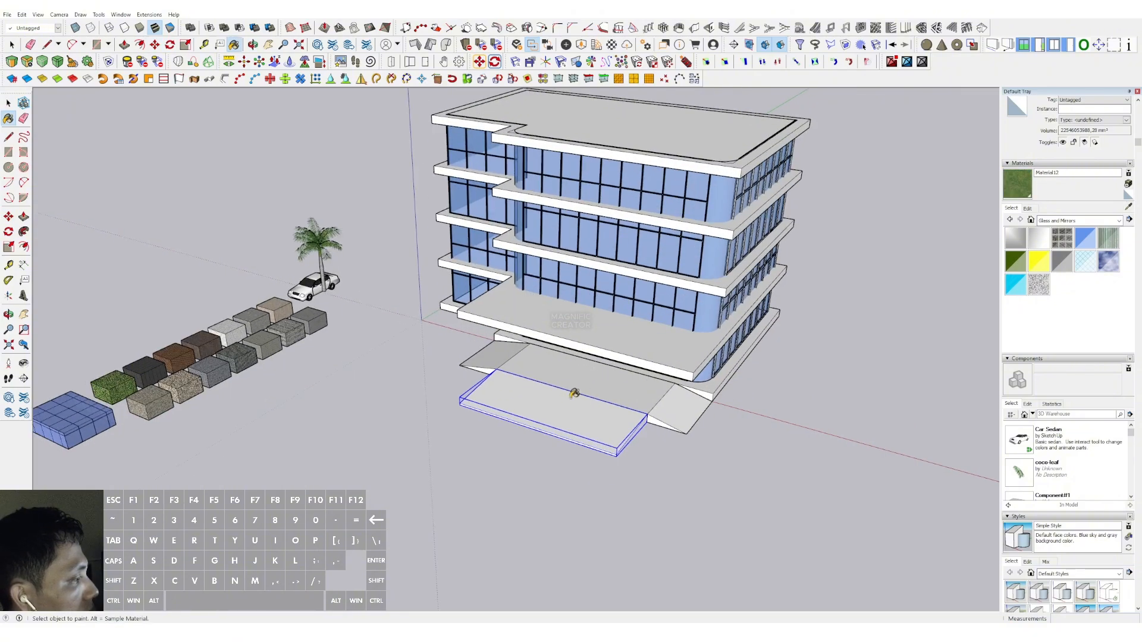
pyautogui.press('space')
pyautogui.doubleClick(530, 415)
pyautogui.doubleClick(549, 421)
pyautogui.press('b')
pyautogui.click(550, 424)
pyautogui.press('space')
pyautogui.click(451, 466)
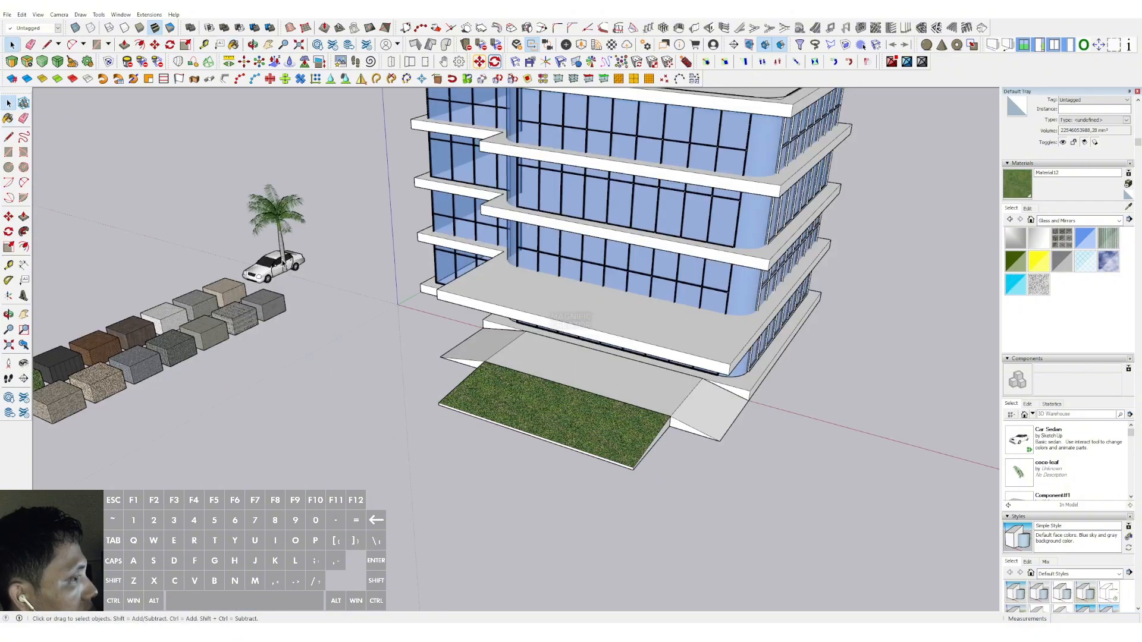
# - Move the palm tree from beside the car onto the end of the grass slope nearest the notch
pyautogui.scroll(4, 284, 268)
pyautogui.click(284, 270)
pyautogui.press('m')
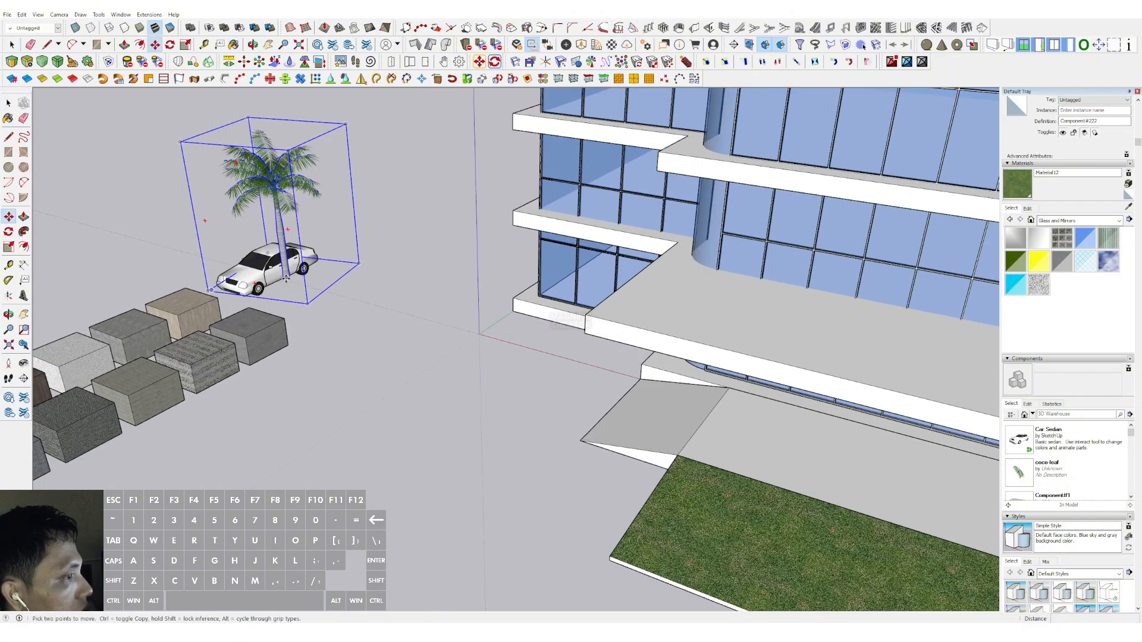
pyautogui.click(286, 278)
pyautogui.scroll(-2, 476, 327)
pyautogui.keyDown('shift'); pyautogui.moveTo(481, 331); pyautogui.dragTo(239, 255, button='middle'); pyautogui.keyUp('shift')
pyautogui.click(280, 376)
# - Copy the palm tree twice along the grass slope to make a row of three
pyautogui.press('ctrl')
pyautogui.click(280, 375)
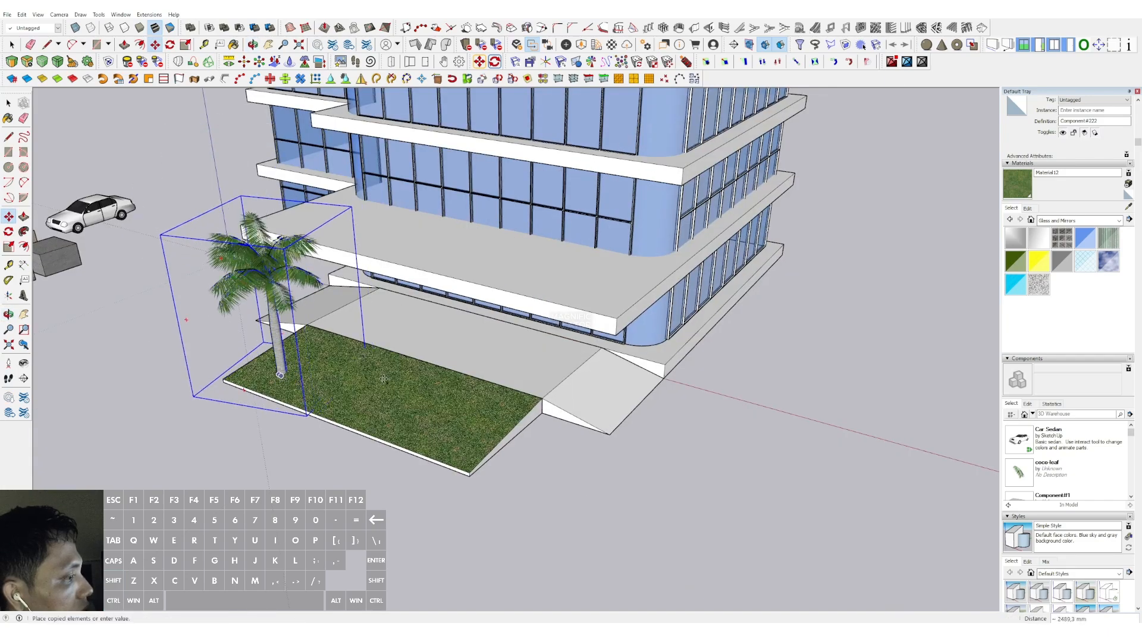
pyautogui.click(374, 374)
pyautogui.press('ctrl')
pyautogui.click(373, 374)
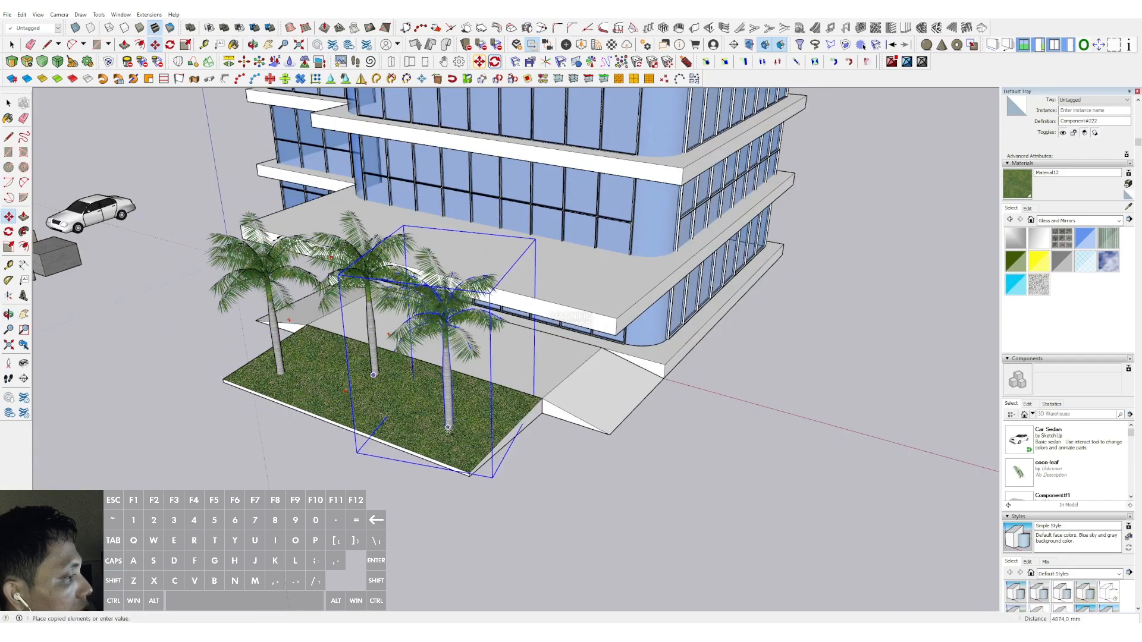
pyautogui.click(455, 439)
pyautogui.press('space')
pyautogui.moveTo(454, 441); pyautogui.dragTo(477, 360, button='middle')
pyautogui.scroll(-2, 484, 321)
pyautogui.scroll(1, 478, 352)
pyautogui.keyDown('shift'); pyautogui.moveTo(477, 360); pyautogui.dragTo(471, 383, button='middle'); pyautogui.keyUp('shift')
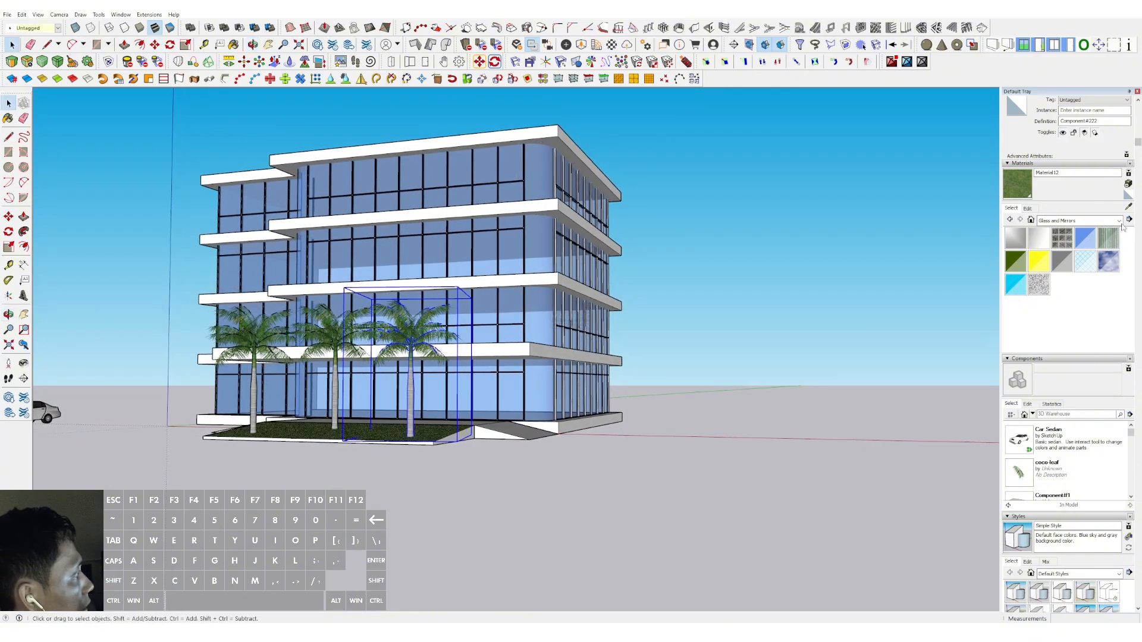
# - Pick the medium grey swatch from the Colors materials and paint the building's upper four floor slabs with it
pyautogui.click(1118, 221)
pyautogui.click(1051, 252)
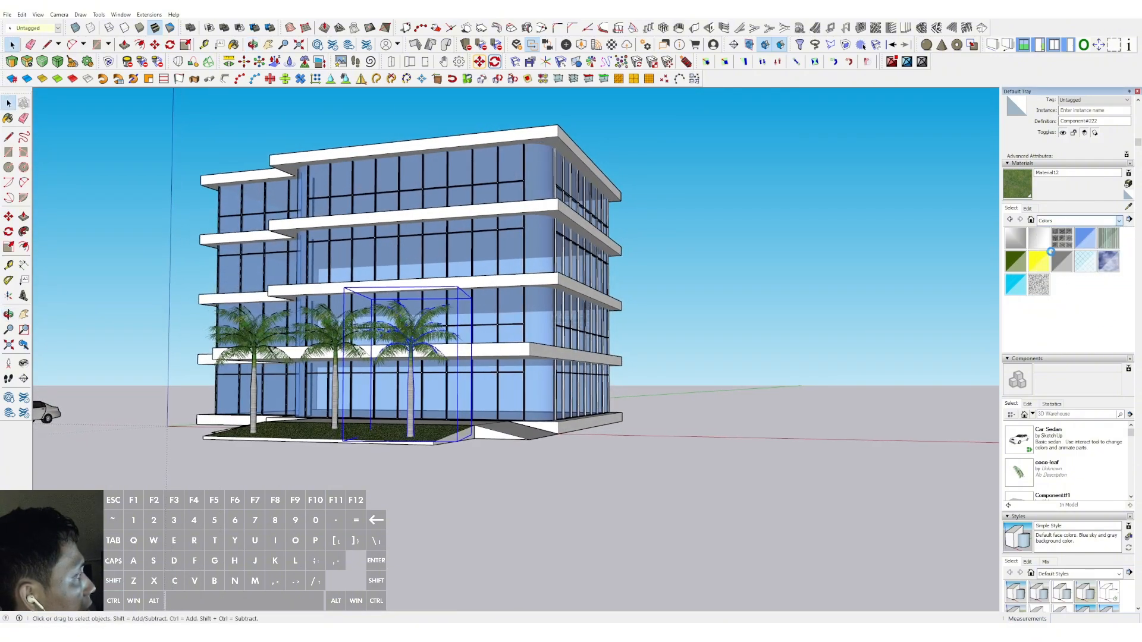
pyautogui.scroll(-9, 1083, 298)
pyautogui.scroll(3, 1083, 298)
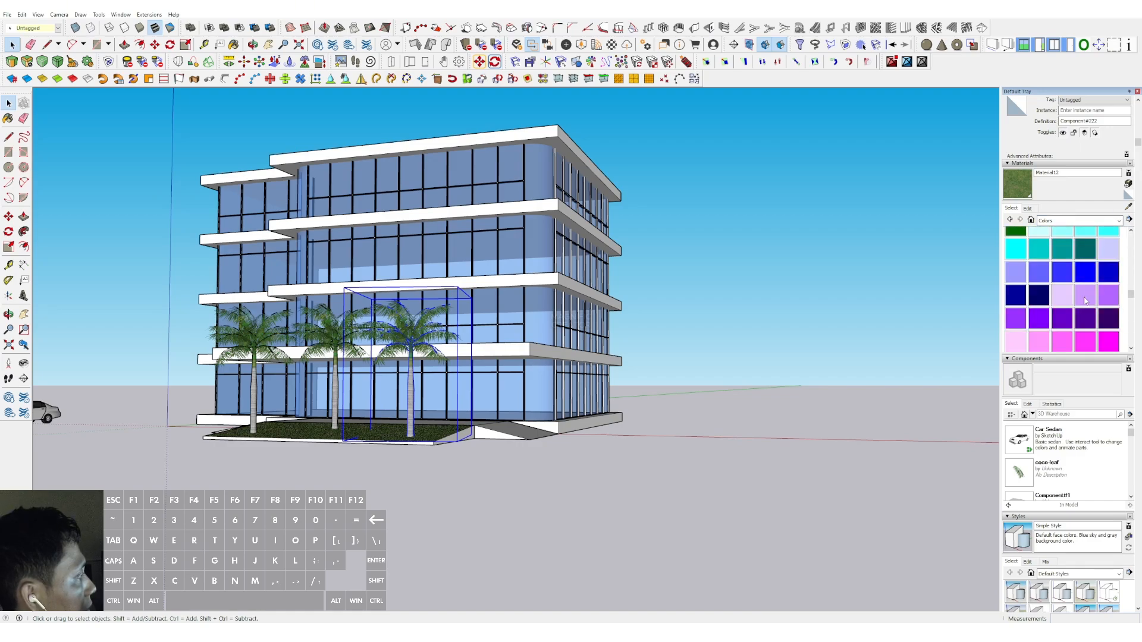
pyautogui.scroll(3, 1084, 300)
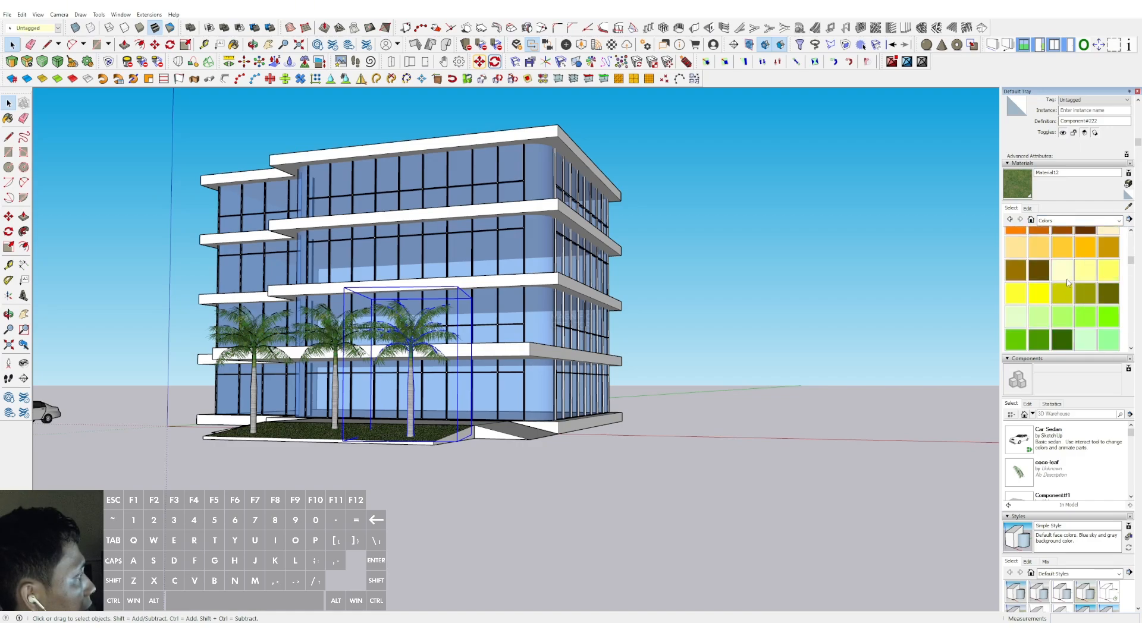
pyautogui.scroll(-6, 1068, 283)
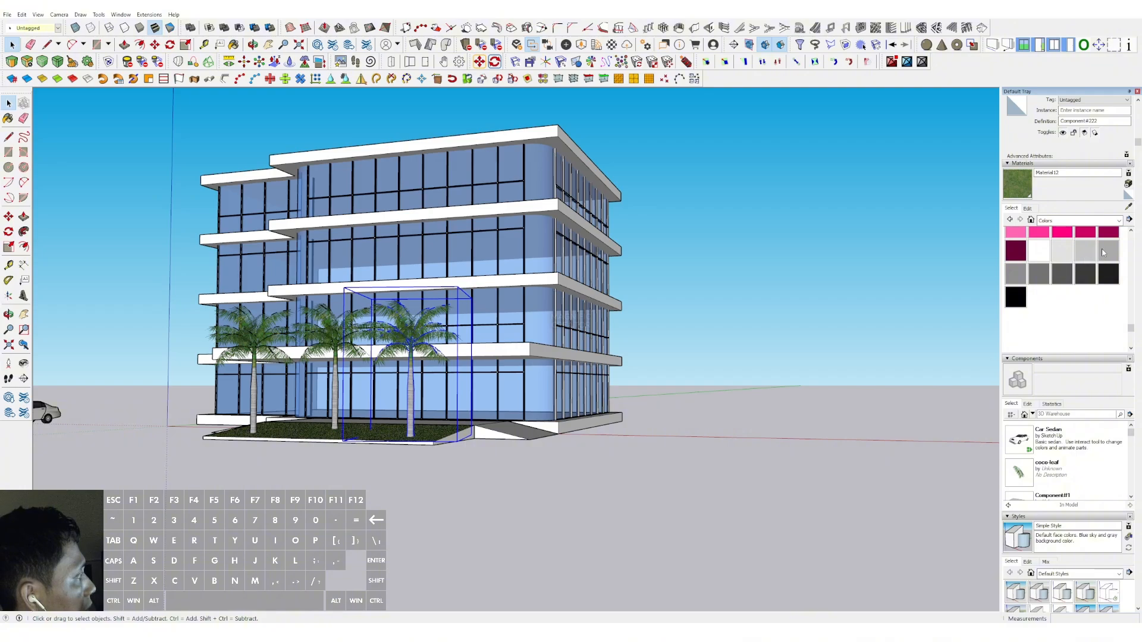
pyautogui.click(1103, 252)
pyautogui.click(568, 144)
pyautogui.click(562, 233)
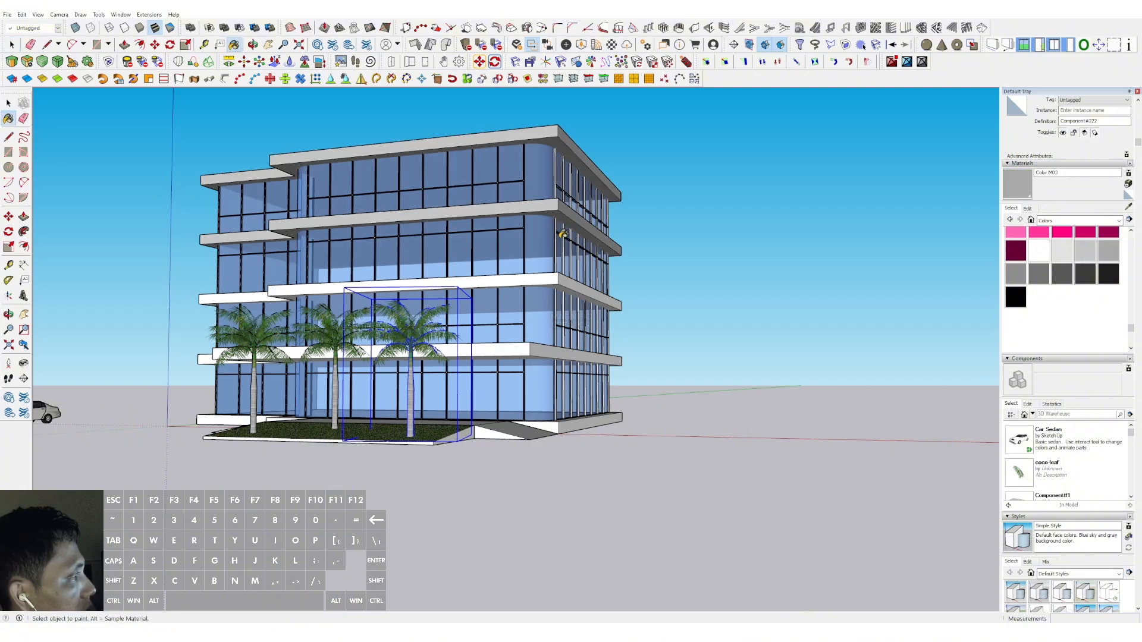
pyautogui.click(564, 279)
pyautogui.click(538, 351)
pyautogui.press('space')
# - Turn on shadows for the model
pyautogui.scroll(4, 464, 347)
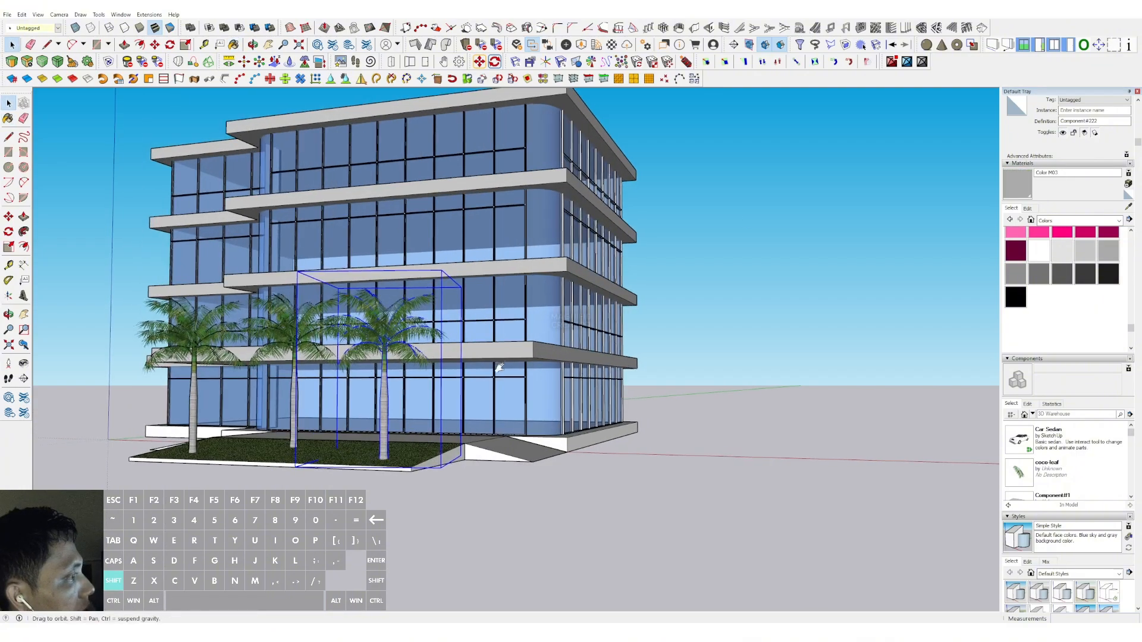
pyautogui.scroll(-1, 424, 344)
pyautogui.click(39, 14)
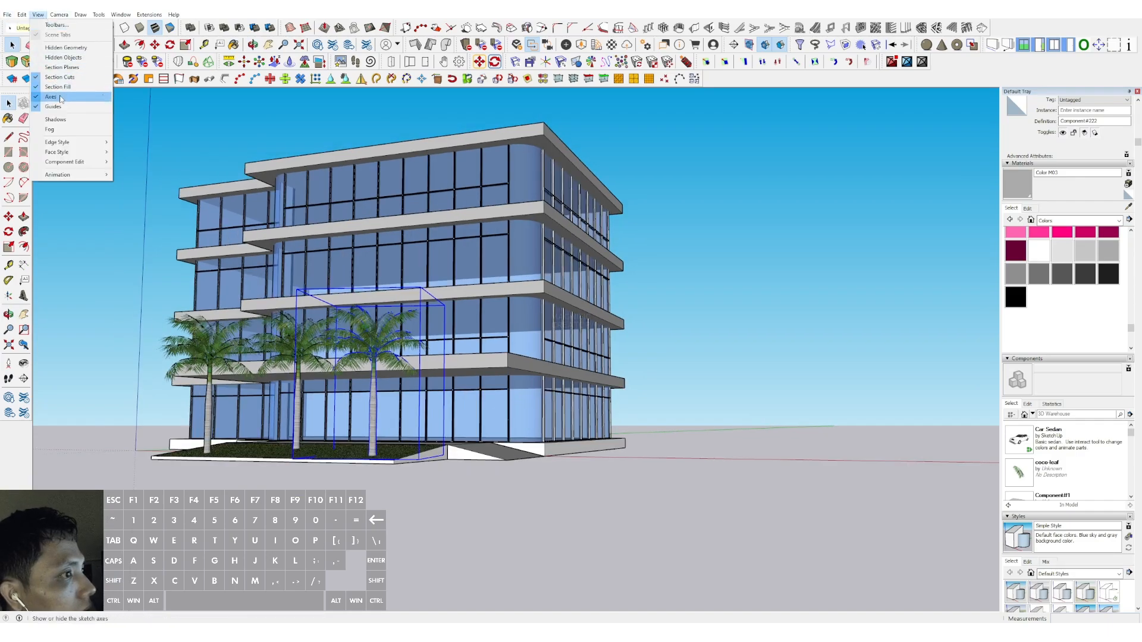
pyautogui.click(65, 119)
pyautogui.moveTo(399, 309); pyautogui.dragTo(385, 335, button='middle')
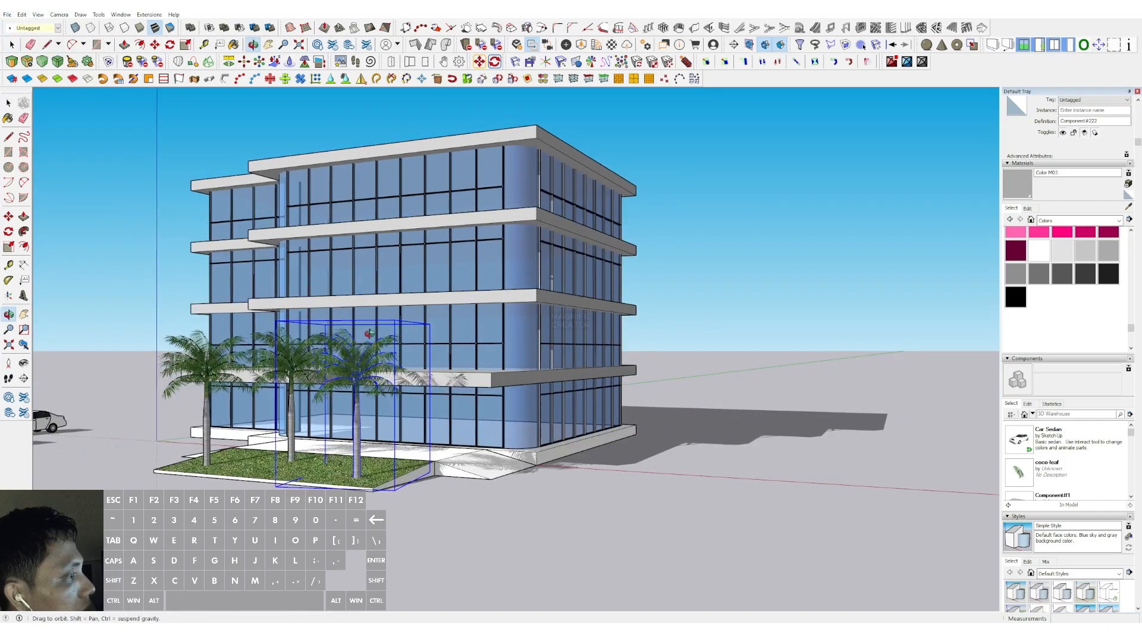
# - Shift the shadow time of day slightly earlier and deselect the palm tree
pyautogui.scroll(-10, 1101, 453)
pyautogui.scroll(-10, 1102, 453)
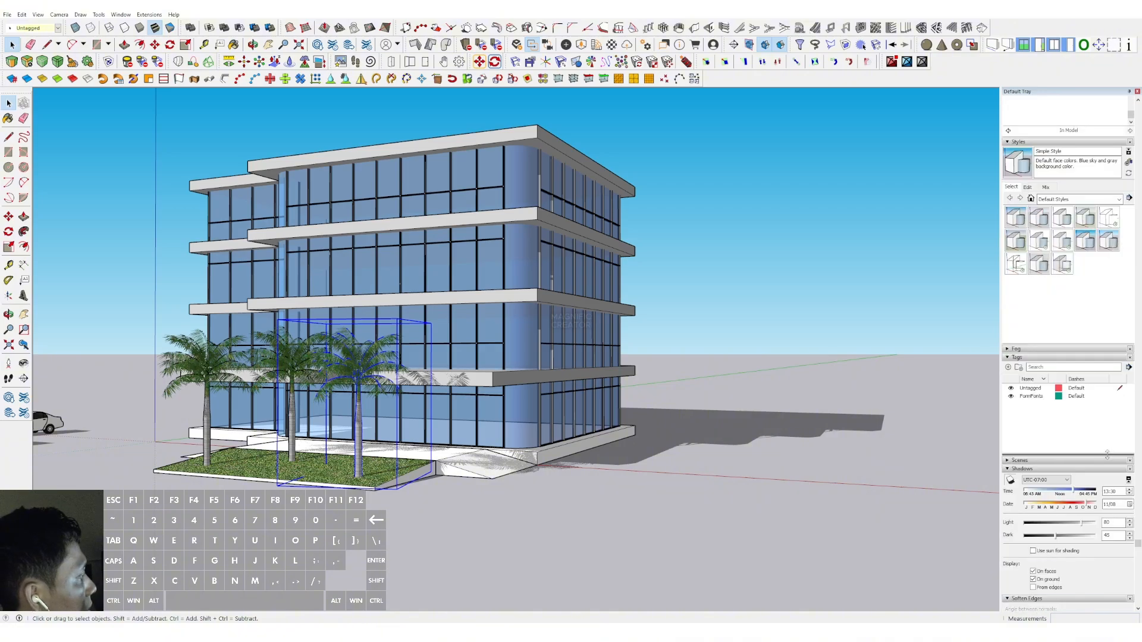
pyautogui.moveTo(1060, 439)
pyautogui.mouseDown()
pyautogui.moveTo(1030, 438)
pyautogui.moveTo(1070, 437)
pyautogui.mouseUp()
pyautogui.scroll(1, 360, 305)
pyautogui.moveTo(316, 330); pyautogui.dragTo(342, 301, button='middle')
pyautogui.scroll(-1, 360, 305)
pyautogui.moveTo(765, 285); pyautogui.dragTo(719, 337)
pyautogui.keyDown('shift'); pyautogui.moveTo(439, 318); pyautogui.dragTo(442, 315, button='middle'); pyautogui.keyUp('shift')
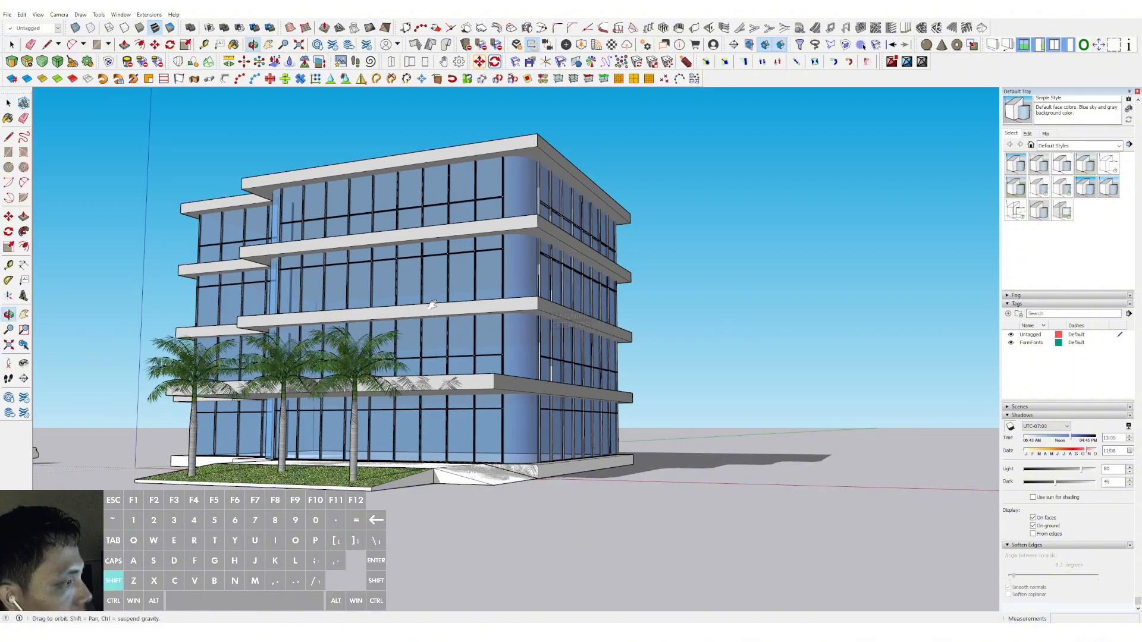
pyautogui.keyDown('shift'); pyautogui.moveTo(432, 305); pyautogui.dragTo(449, 306, button='middle'); pyautogui.keyUp('shift')
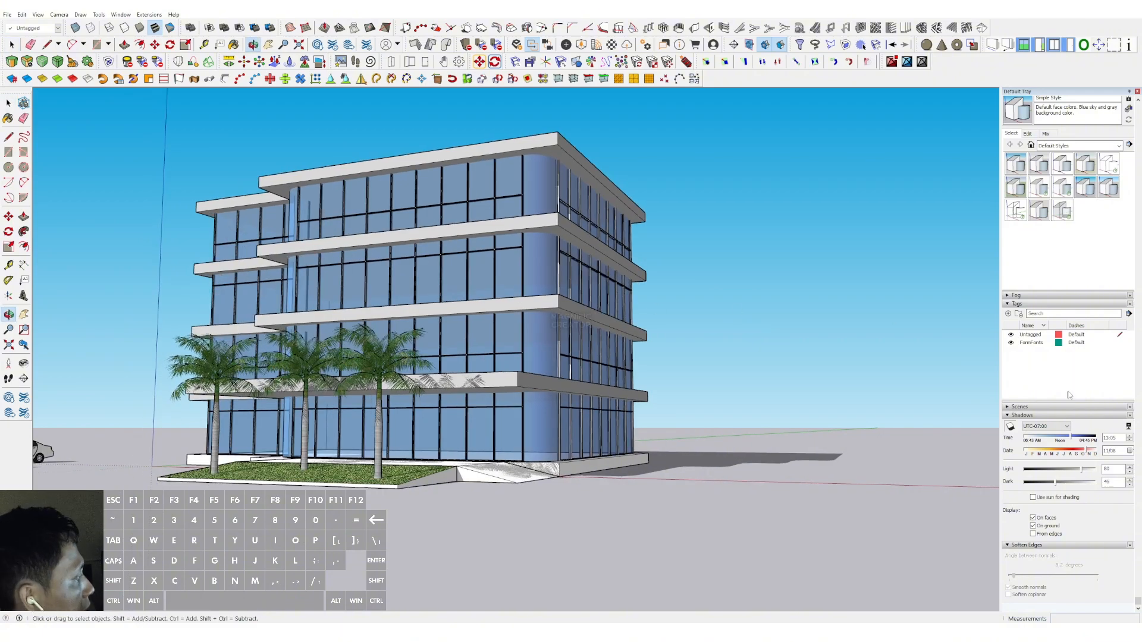
# - Compare the Construction Documentation, Architectural Design and Landscape Architecture styles, and apply the Urban Planning Style
pyautogui.click(1059, 169)
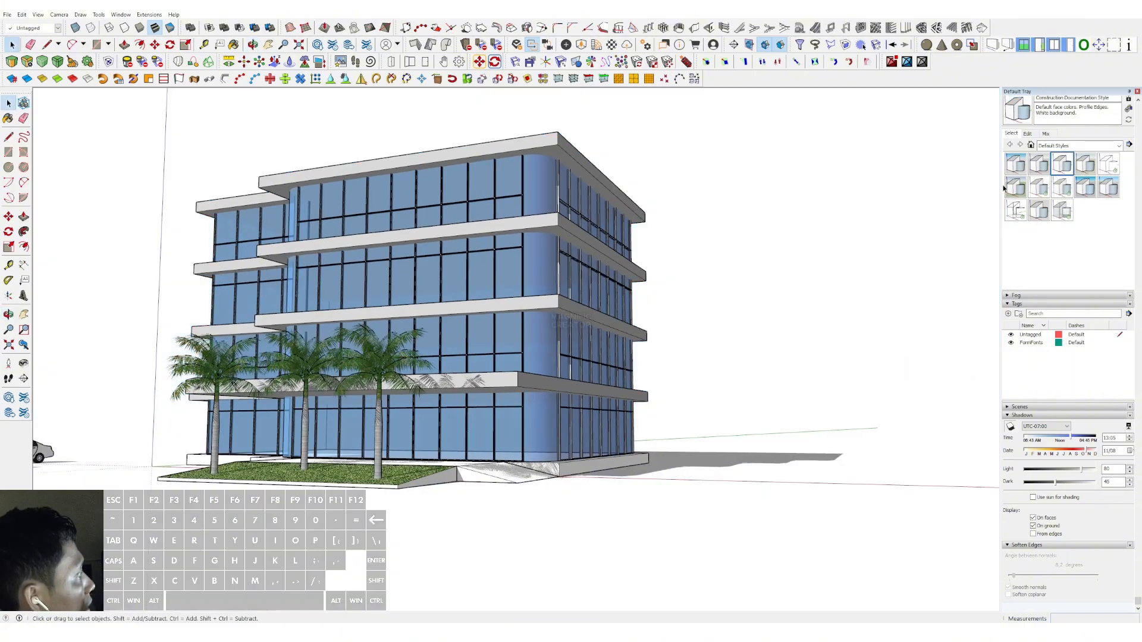
pyautogui.click(1039, 168)
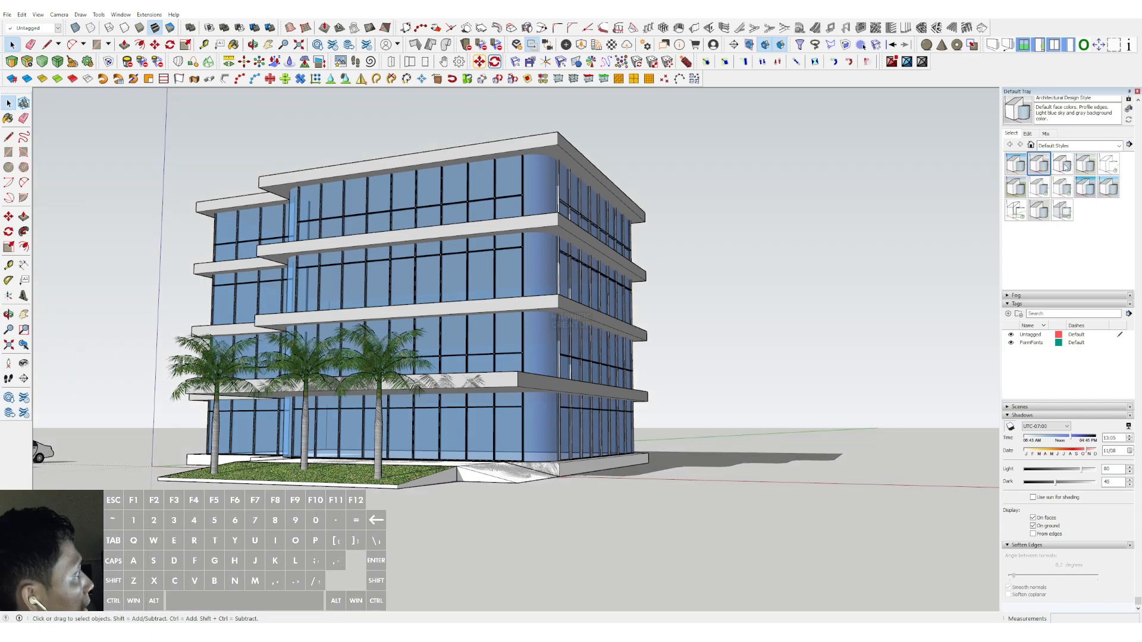
pyautogui.click(1063, 167)
pyautogui.click(1015, 188)
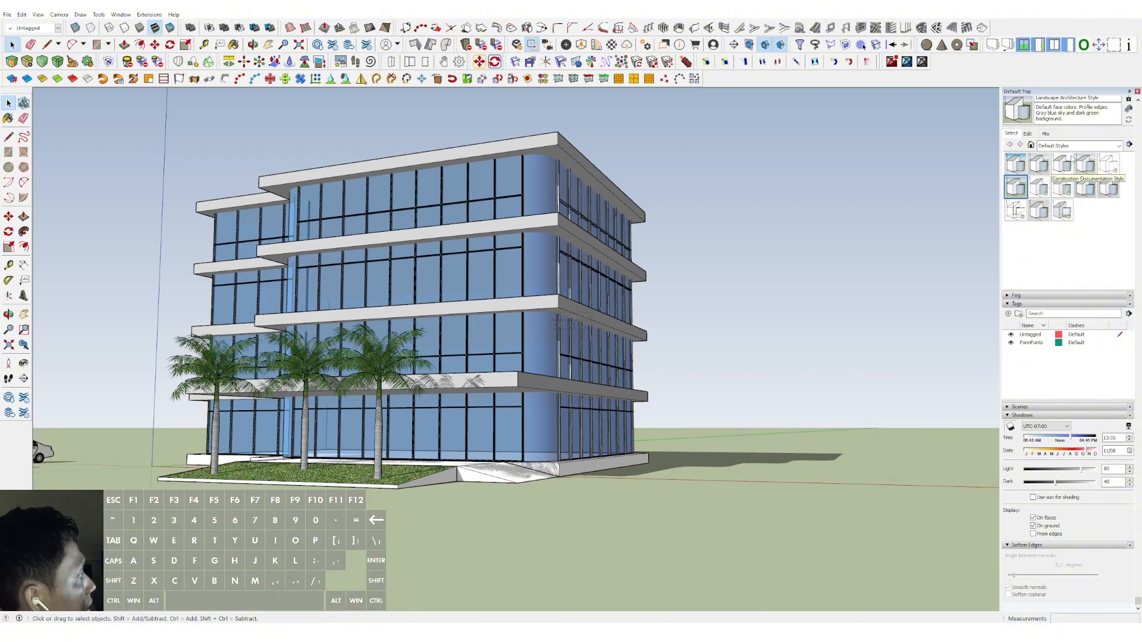
pyautogui.click(1068, 167)
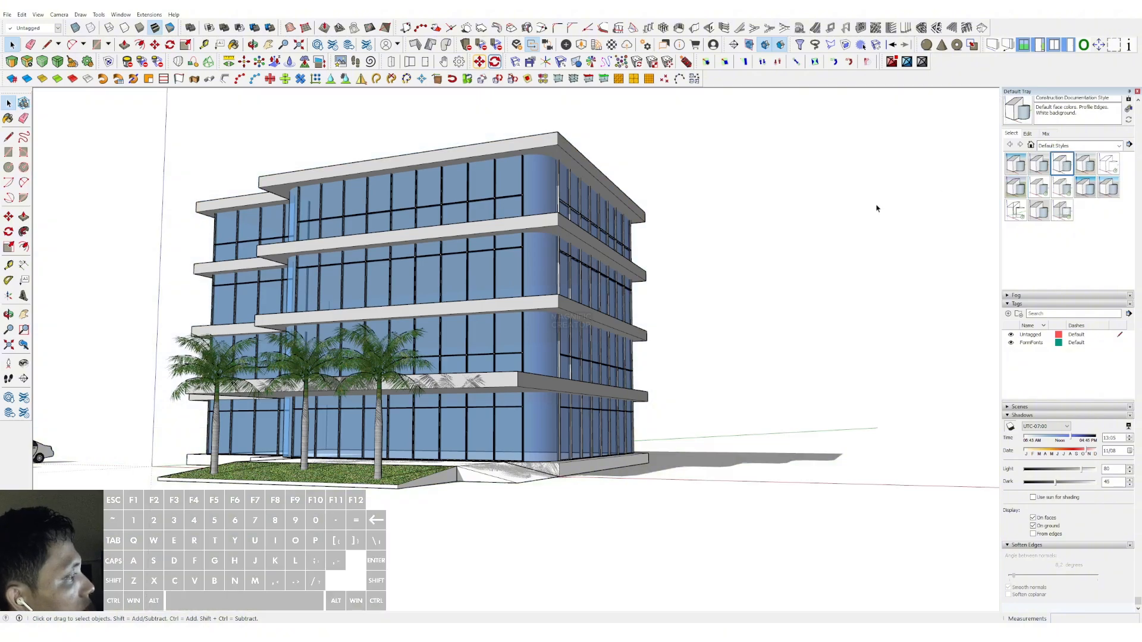
pyautogui.click(1107, 188)
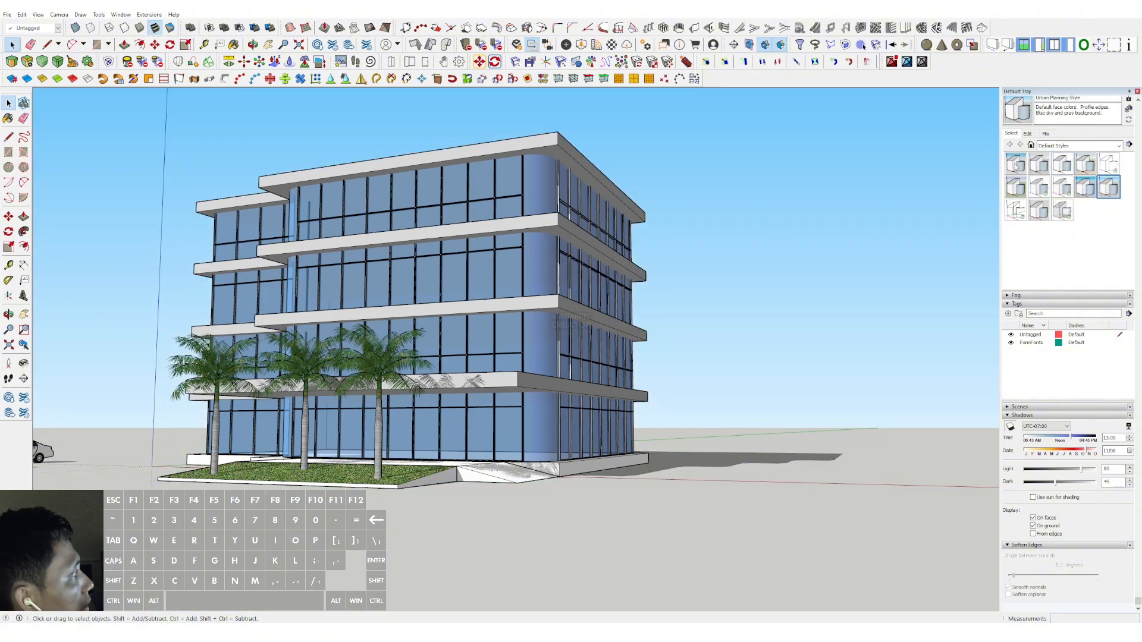
# - Copy the sedan standing away from the building onto the driveway under the entrance canopy
pyautogui.scroll(5, 1067, 231)
pyautogui.moveTo(488, 288); pyautogui.dragTo(461, 390, button='middle')
pyautogui.scroll(1, 461, 390)
pyautogui.scroll(1, 83, 437)
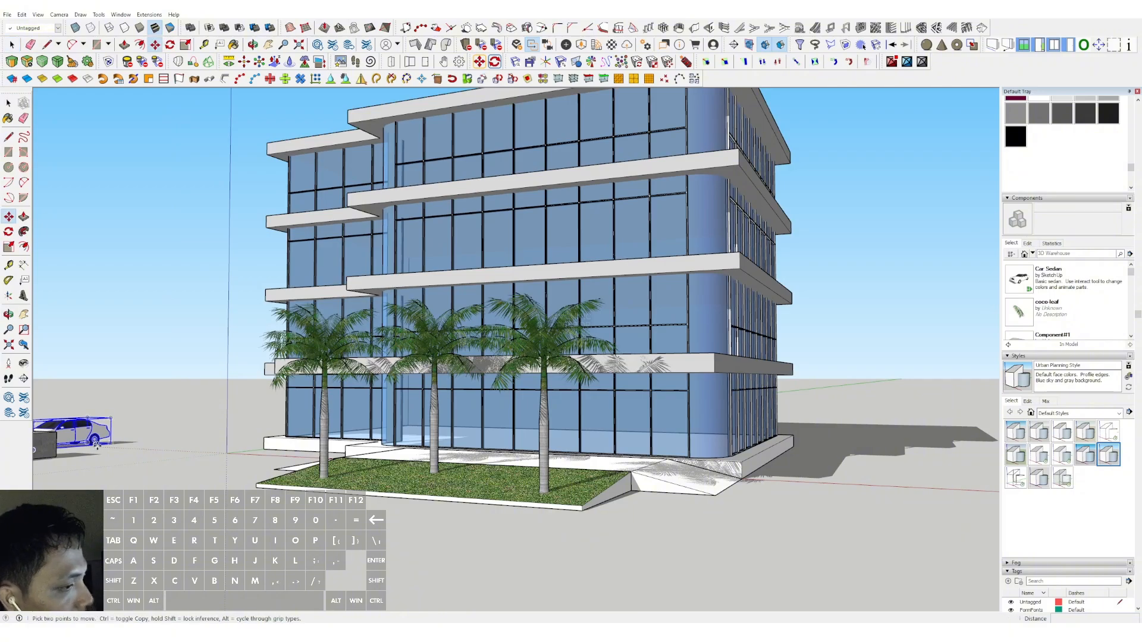
pyautogui.click(96, 444)
pyautogui.moveTo(357, 434); pyautogui.dragTo(303, 485, button='middle')
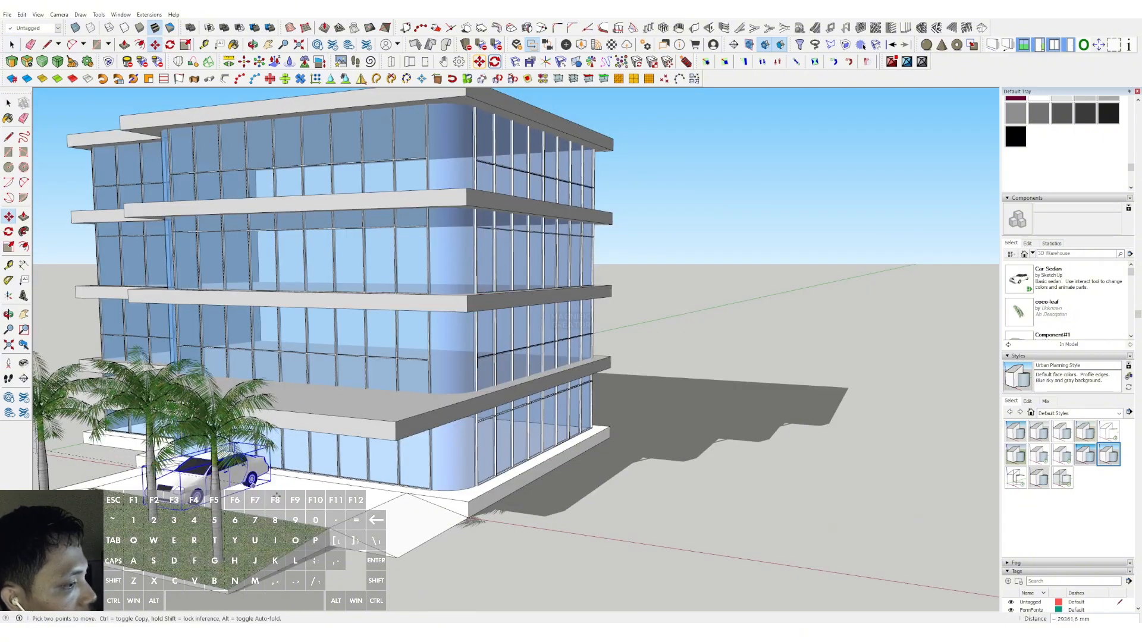
pyautogui.click(282, 502)
pyautogui.press('space')
# - Rotate the copied sedan so it lies lengthwise along the driveway with its rear toward the corner ramp
pyautogui.scroll(1, 280, 504)
pyautogui.press('q')
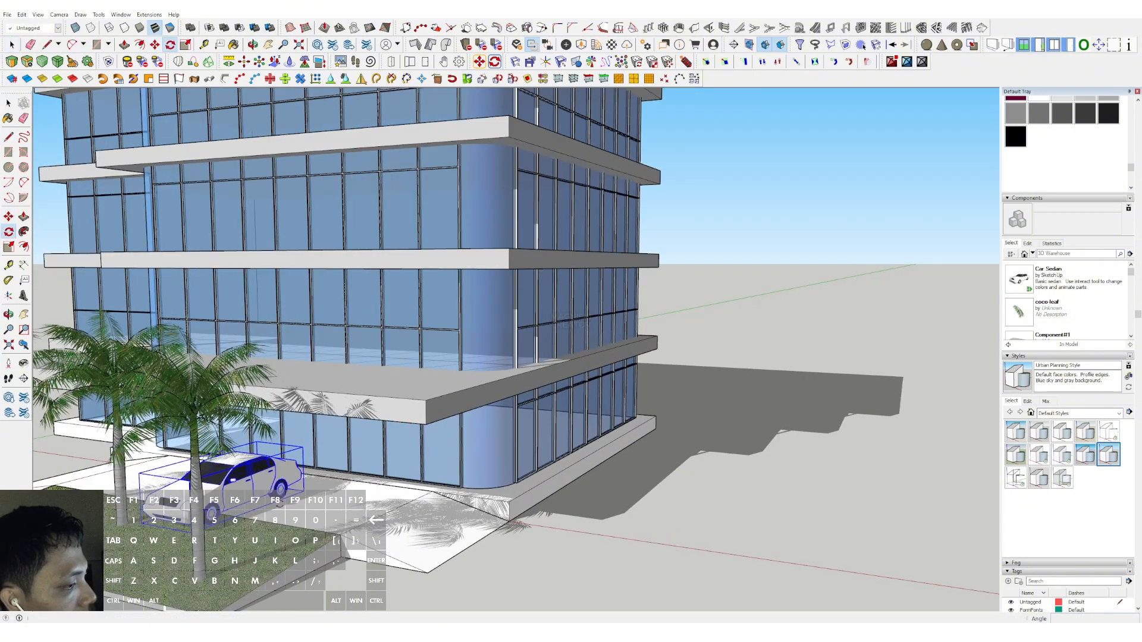
pyautogui.click(309, 499)
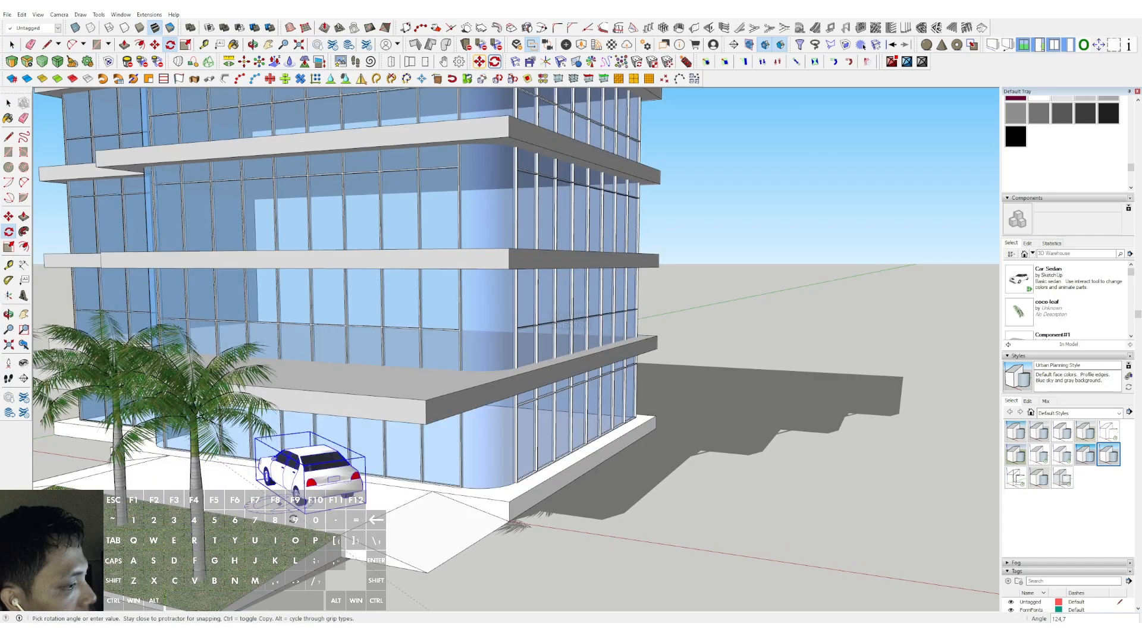
pyautogui.click(324, 510)
pyautogui.press('space')
# - Move the sedan slightly along the driveway to adjust its place under the canopy, and deselect it
pyautogui.scroll(2, 338, 510)
pyautogui.press('m')
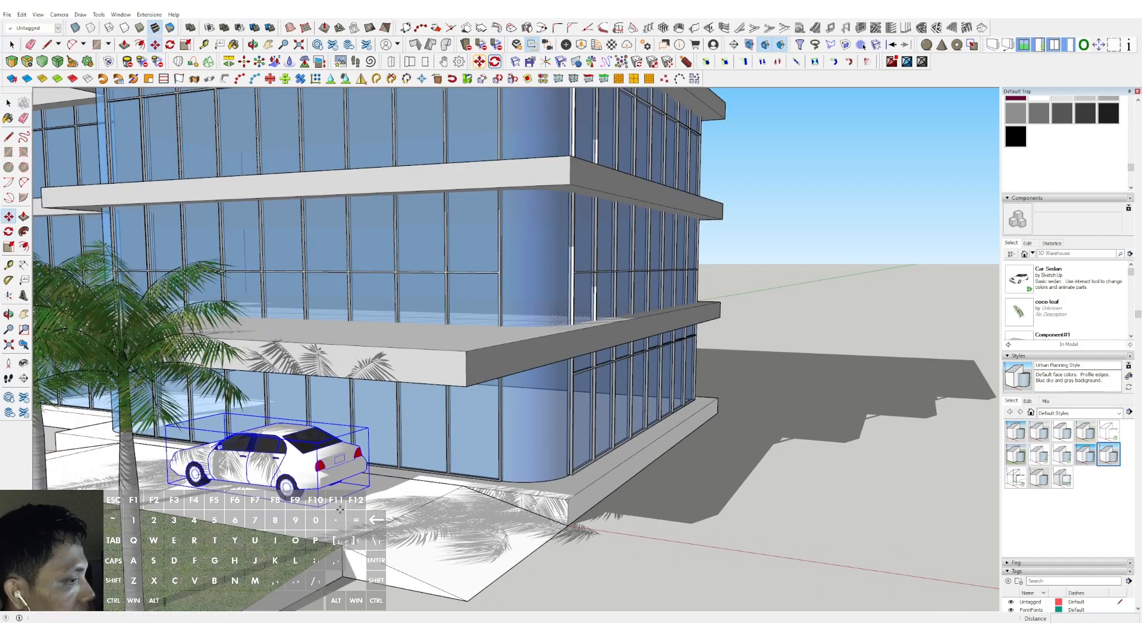
pyautogui.click(340, 509)
pyautogui.click(313, 513)
pyautogui.press('space')
pyautogui.scroll(-6, 659, 315)
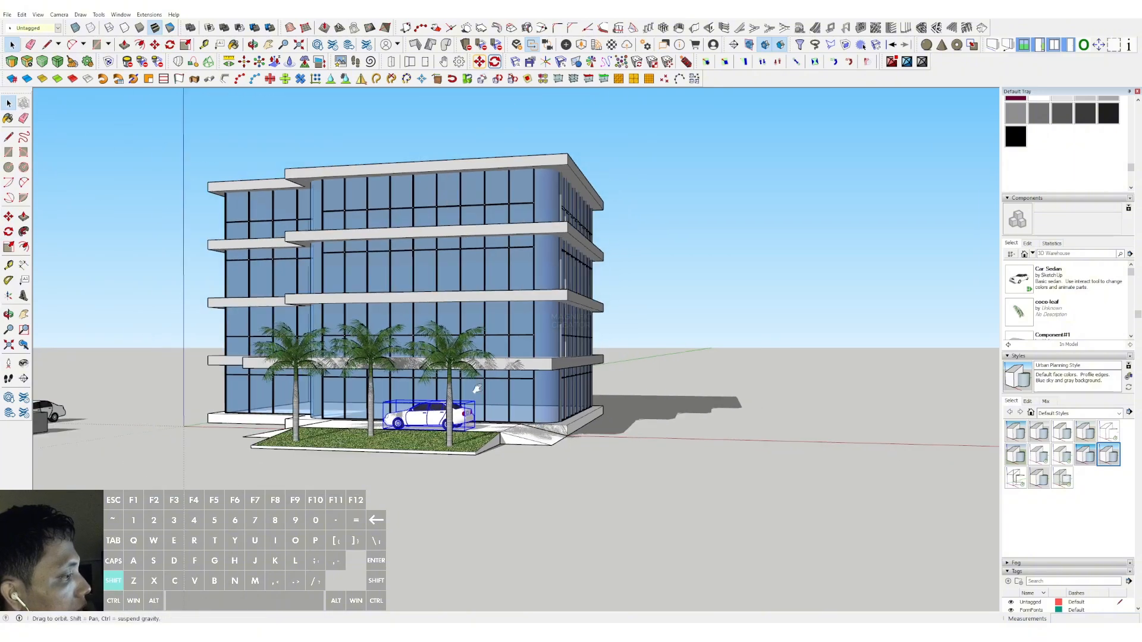
pyautogui.click(659, 314)
# - Frame the building from its front corner and switch the camera to Two-Point Perspective
pyautogui.scroll(1, 454, 361)
pyautogui.moveTo(447, 363)
pyautogui.keyDown('shift'); pyautogui.mouseDown(button='middle')
pyautogui.moveTo(363, 349)
pyautogui.moveTo(435, 351)
pyautogui.mouseUp(button='middle'); pyautogui.keyUp('shift')
pyautogui.scroll(2, 361, 349)
pyautogui.press('`')
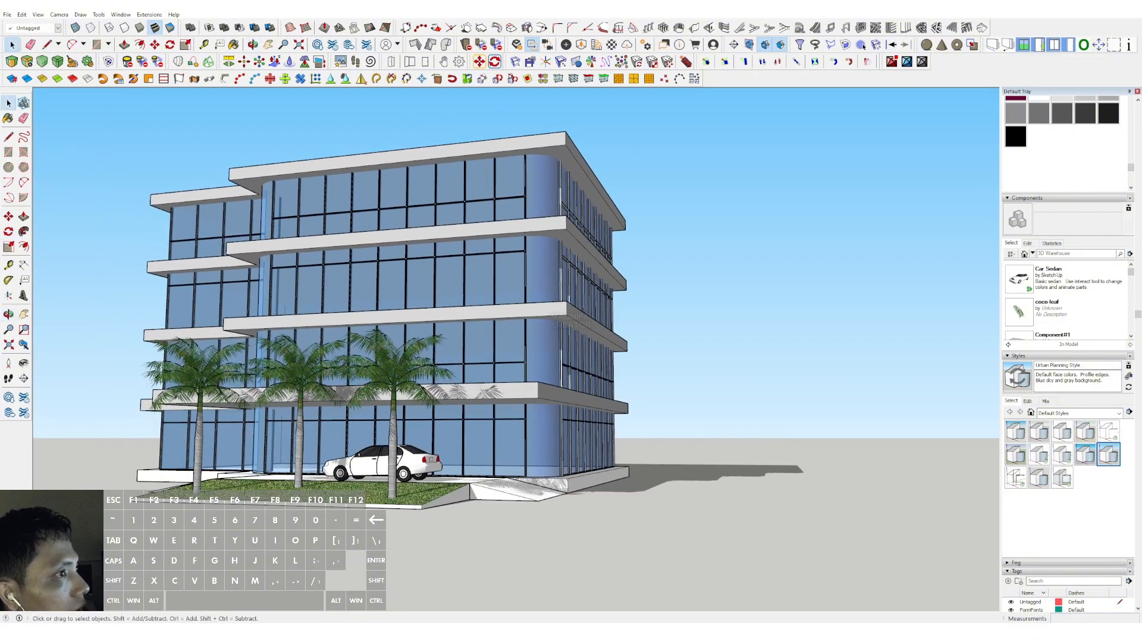
pyautogui.click(54, 18)
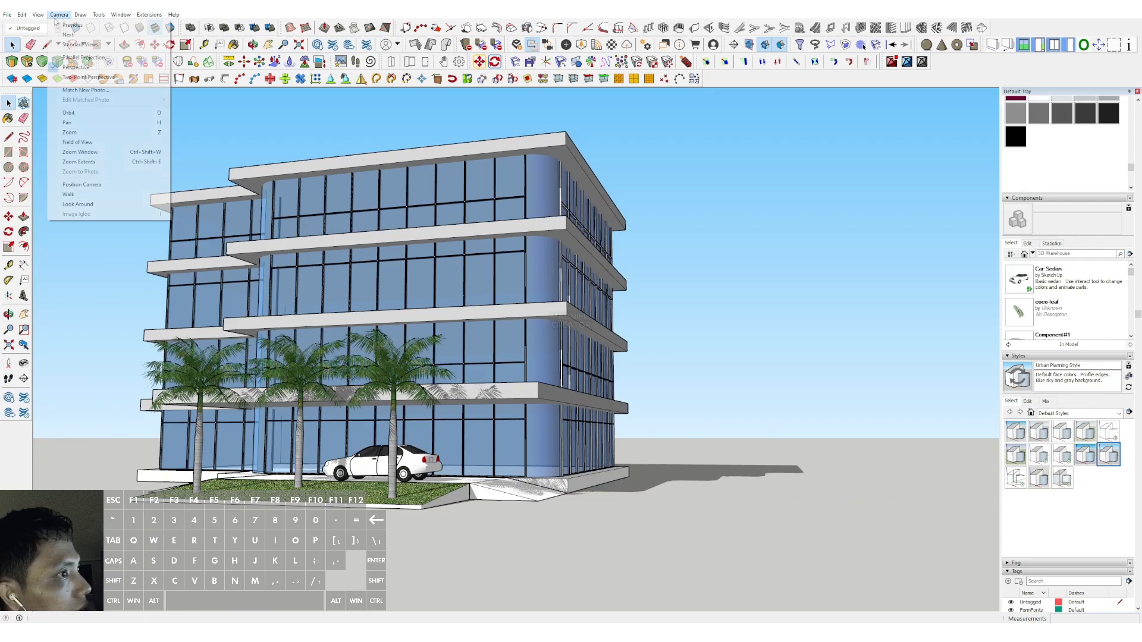
pyautogui.click(89, 77)
pyautogui.moveTo(393, 192); pyautogui.dragTo(418, 268)
pyautogui.press('space')
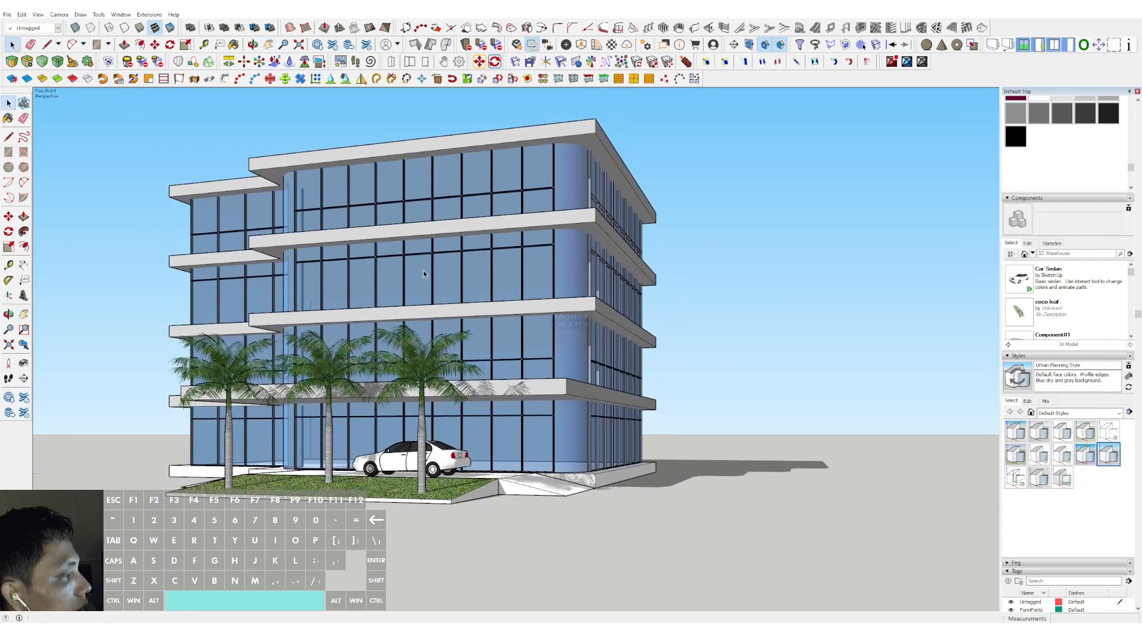
# - Orbit to a lower viewpoint, reapply Two-Point Perspective and recentre the building in the view
pyautogui.press('o')
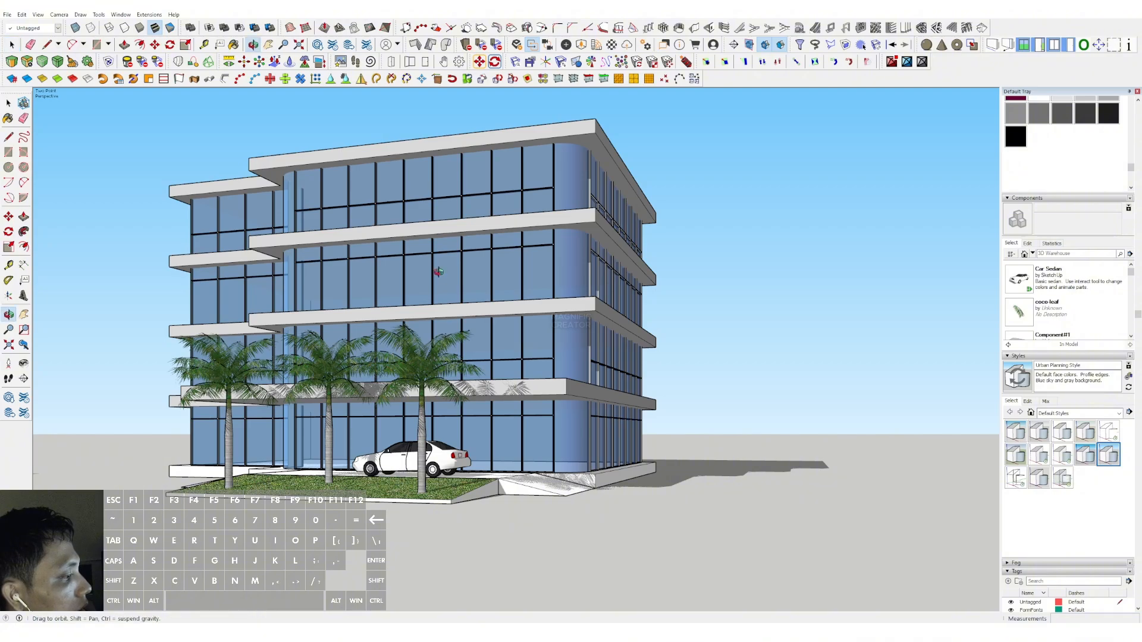
pyautogui.moveTo(441, 274); pyautogui.dragTo(441, 262)
pyautogui.click(59, 14)
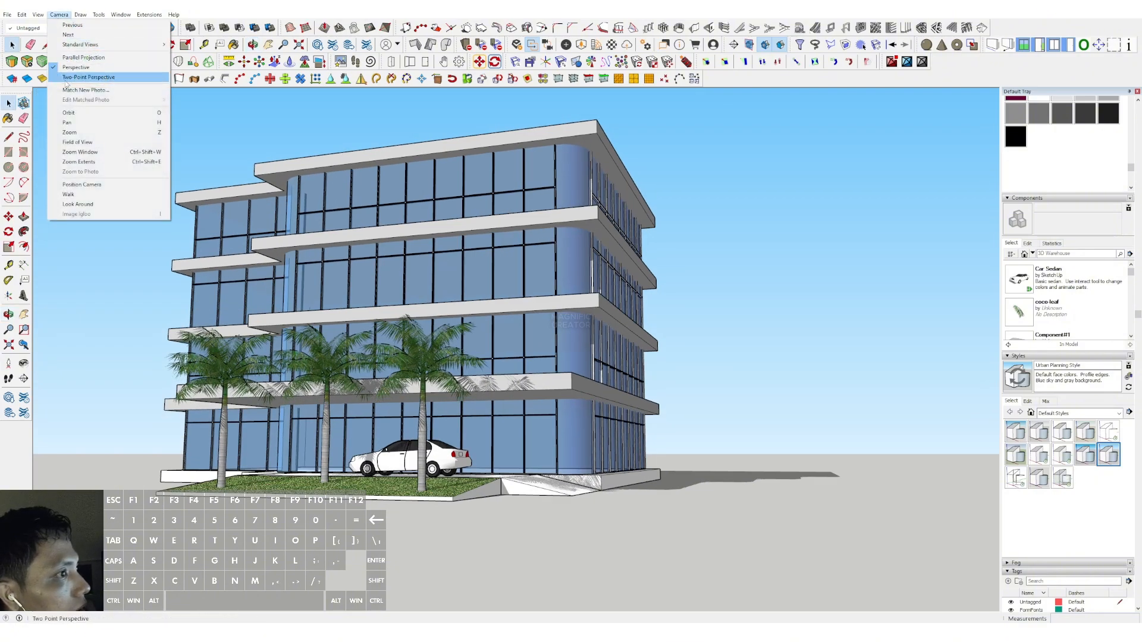
pyautogui.click(89, 77)
pyautogui.moveTo(434, 160); pyautogui.dragTo(443, 279)
pyautogui.press('space')
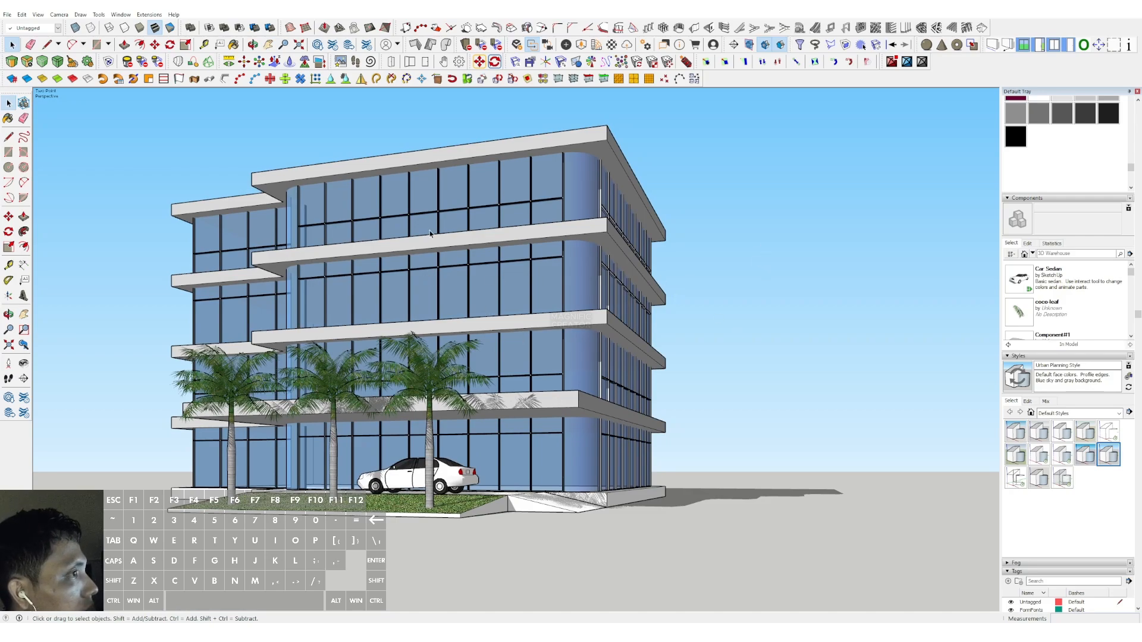
# - Examine the finished building, driveway, sedan and palm slope from the front and from a low angle
pyautogui.moveTo(462, 340); pyautogui.dragTo(354, 364, button='middle')
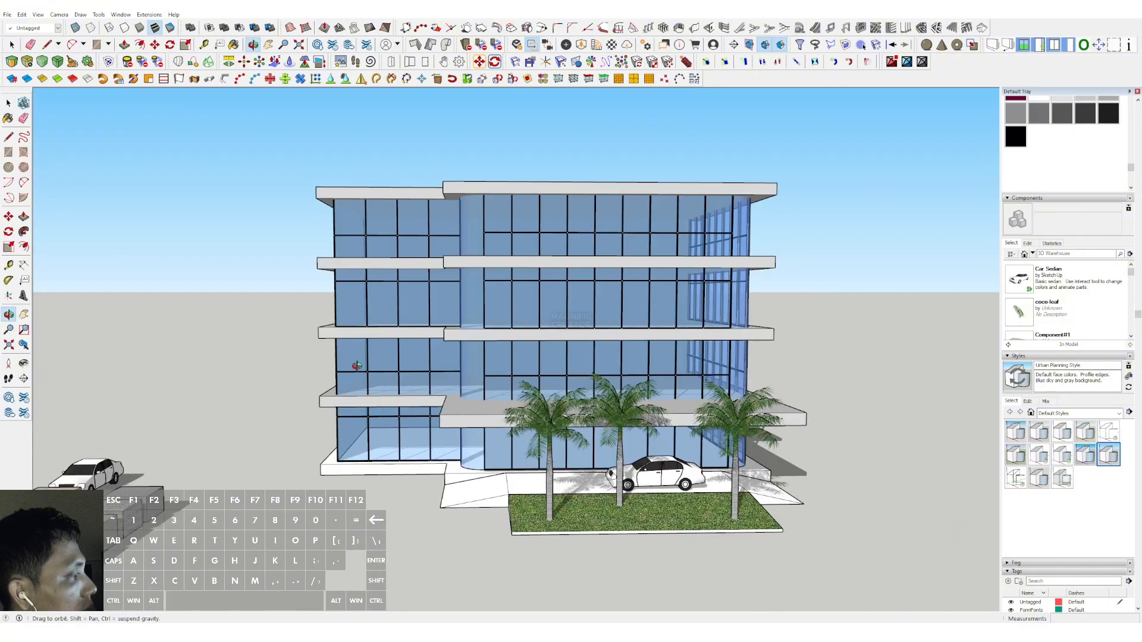
pyautogui.scroll(-2, 548, 371)
pyautogui.keyDown('shift'); pyautogui.moveTo(548, 371); pyautogui.dragTo(316, 331, button='middle'); pyautogui.keyUp('shift')
pyautogui.moveTo(604, 365); pyautogui.dragTo(446, 297, button='middle')
pyautogui.scroll(2, 668, 336)
pyautogui.scroll(2, 605, 300)
pyautogui.moveTo(446, 297); pyautogui.dragTo(502, 286, button='middle')
pyautogui.moveTo(423, 280); pyautogui.dragTo(470, 284, button='middle')
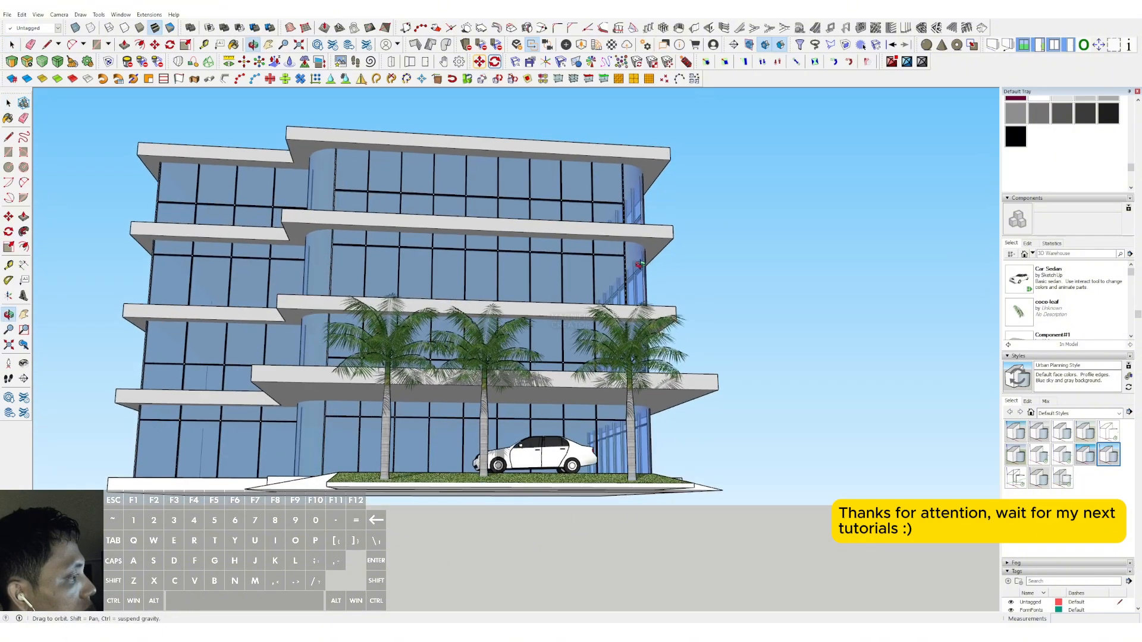